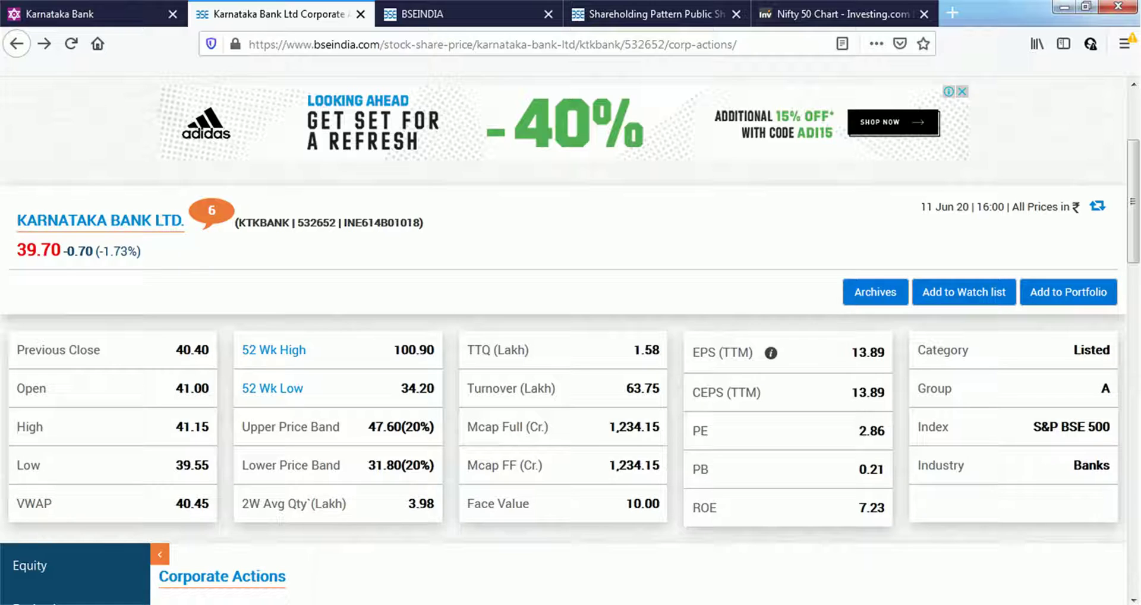
Step: Examine Karnataka Bank's 52-week low, trailing EPS and PE on its BSE stock page
drag(401, 388, 434, 388)
click(434, 388)
drag(851, 352, 885, 352)
click(884, 353)
drag(859, 430, 884, 430)
click(884, 430)
drag(858, 430, 877, 430)
click(877, 430)
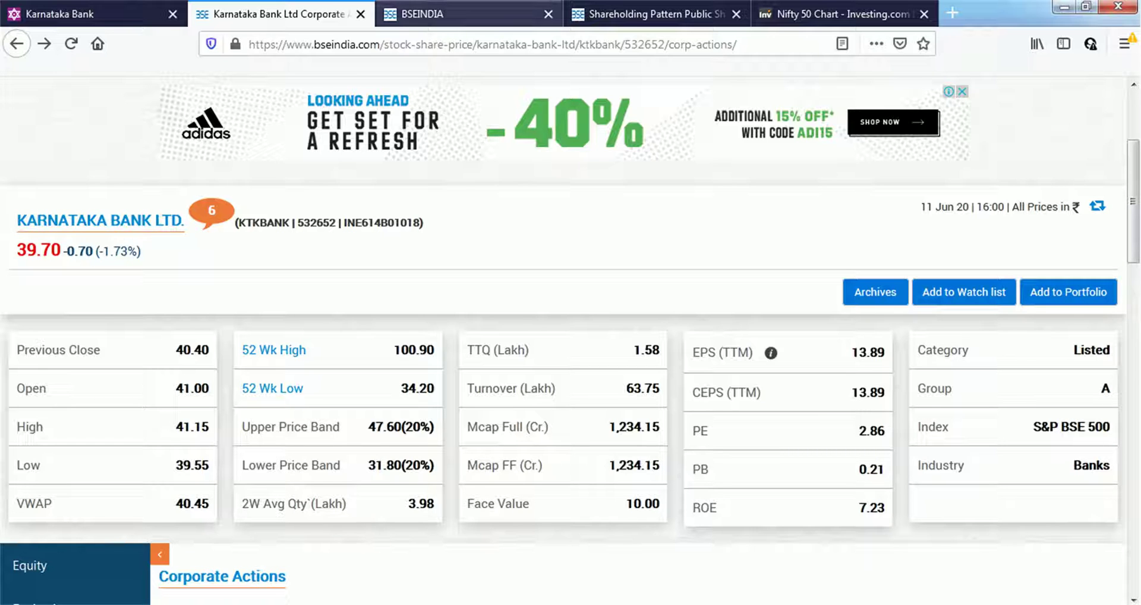
Step: Review Karnataka Bank's corporate actions history on BSE, covering the dividends, rights issues and bonus issue
click(464, 14)
scroll(570, 340, down, 5)
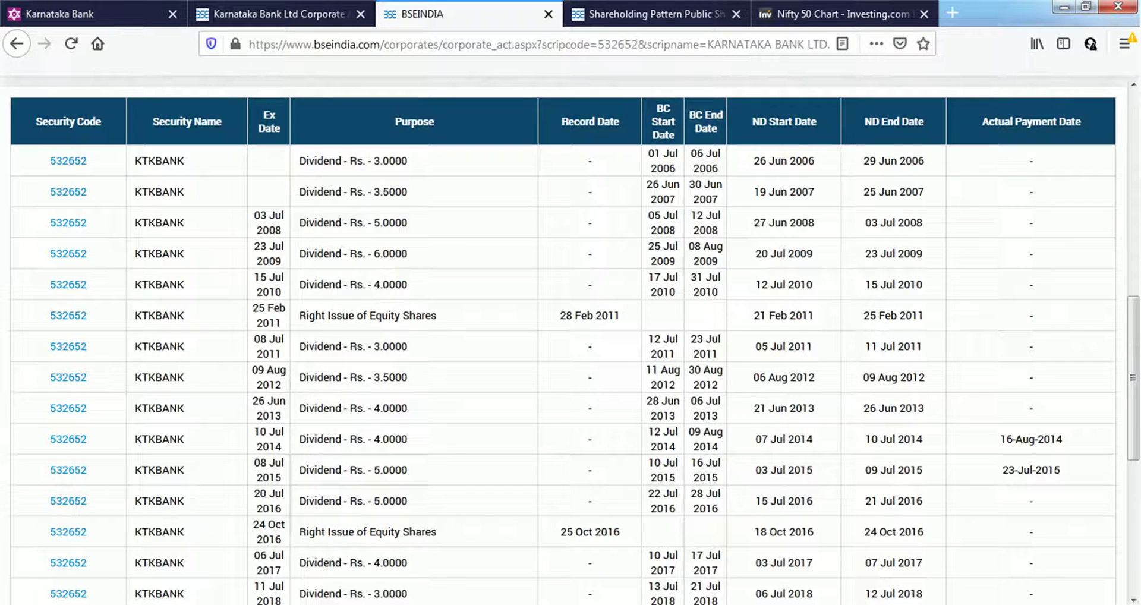
drag(372, 161, 389, 161)
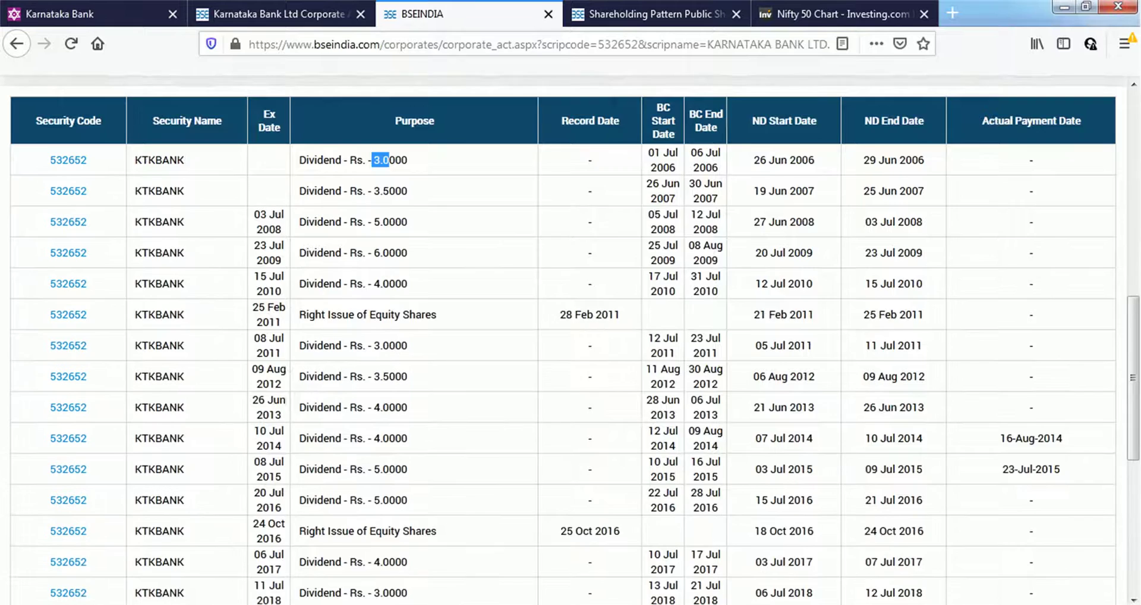
scroll(570, 339, down, 3)
scroll(570, 338, up, 5)
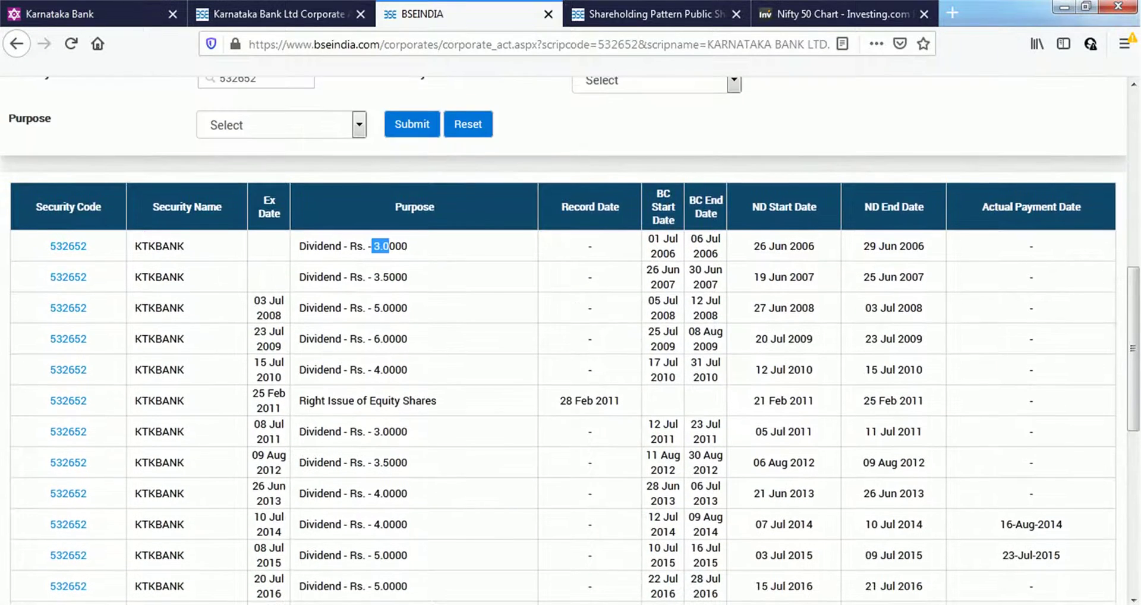
scroll(571, 338, down, 2)
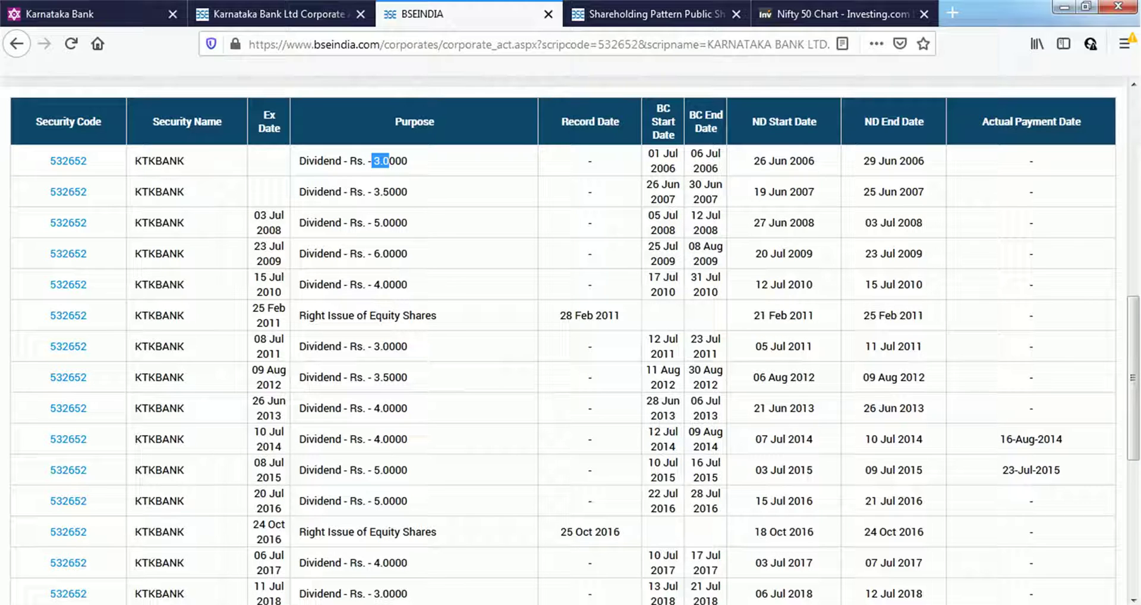
drag(304, 315, 432, 315)
click(432, 315)
scroll(570, 340, down, 3)
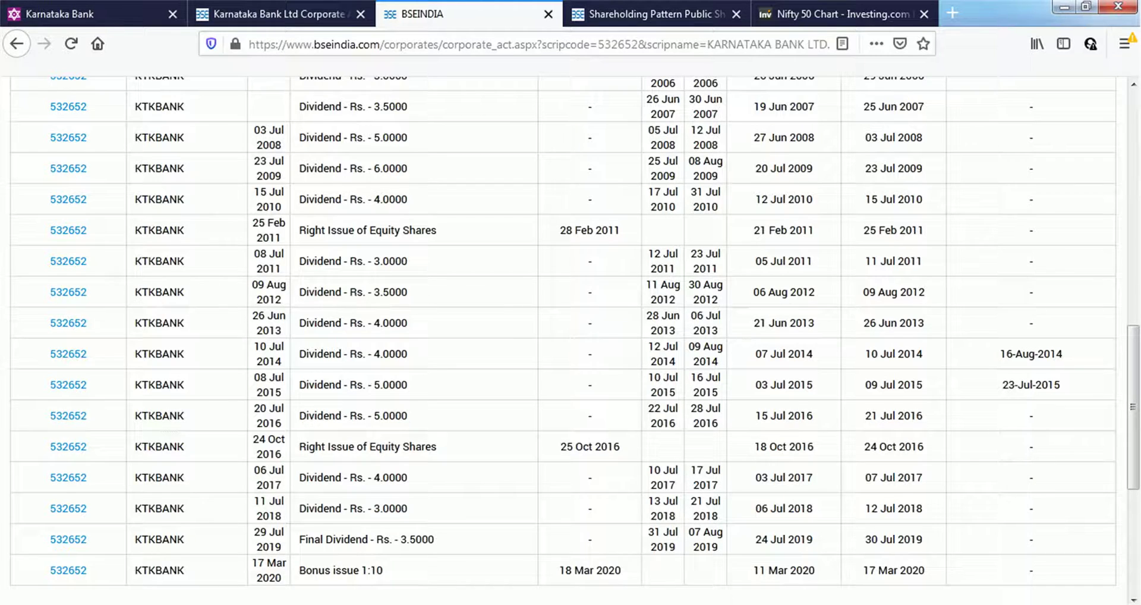
scroll(571, 330, down, 3)
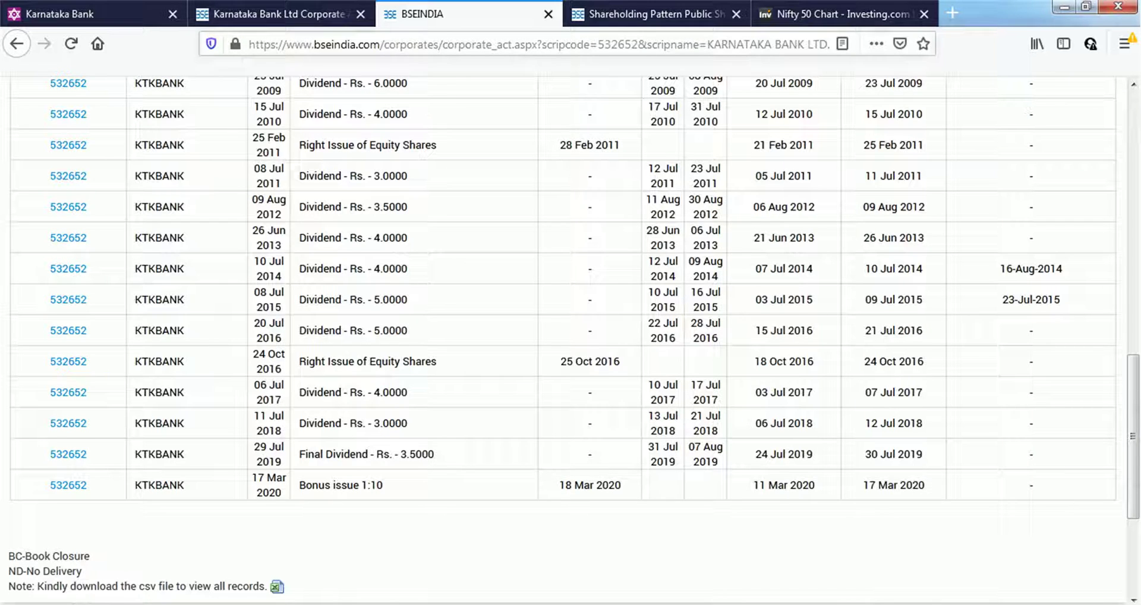
Step: Examine the public shareholding pattern, checking the stakes of ICICI Prudential Mutual Fund, the foreign portfolio investors and Life Insurance Corporation of India
click(656, 13)
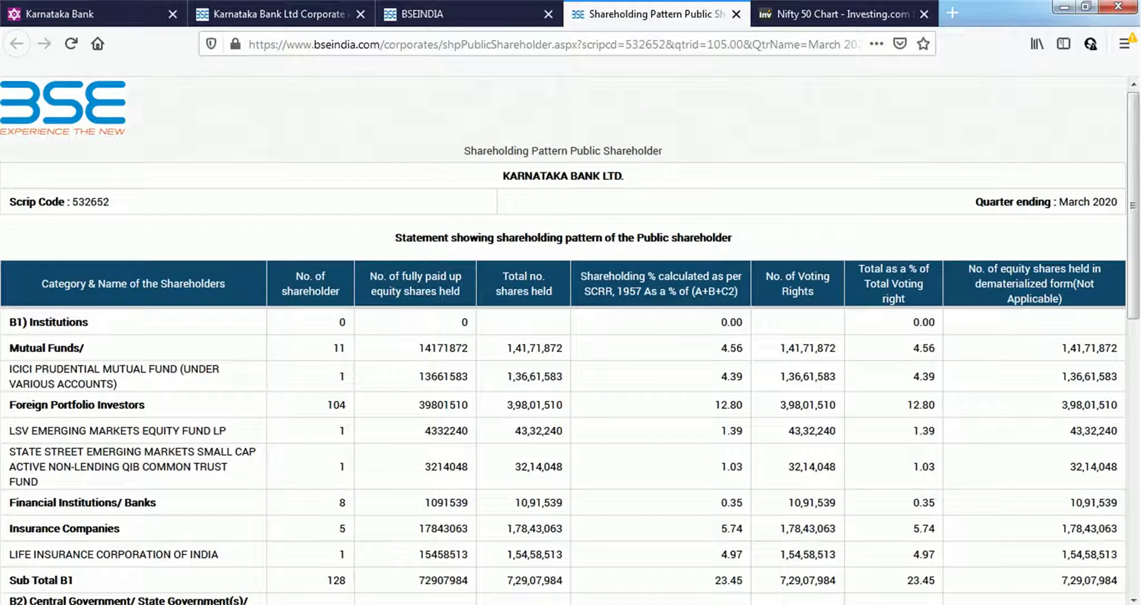
drag(720, 376, 742, 376)
click(731, 376)
drag(327, 405, 346, 405)
drag(720, 467, 742, 467)
scroll(570, 339, down, 5)
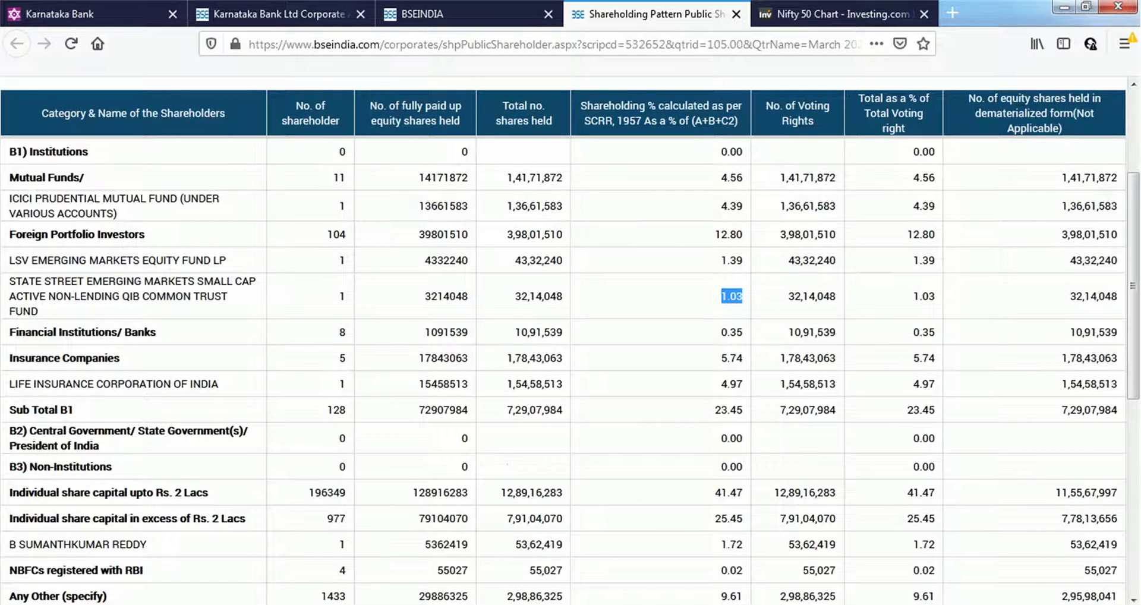
drag(720, 384, 742, 384)
click(743, 383)
scroll(570, 339, down, 3)
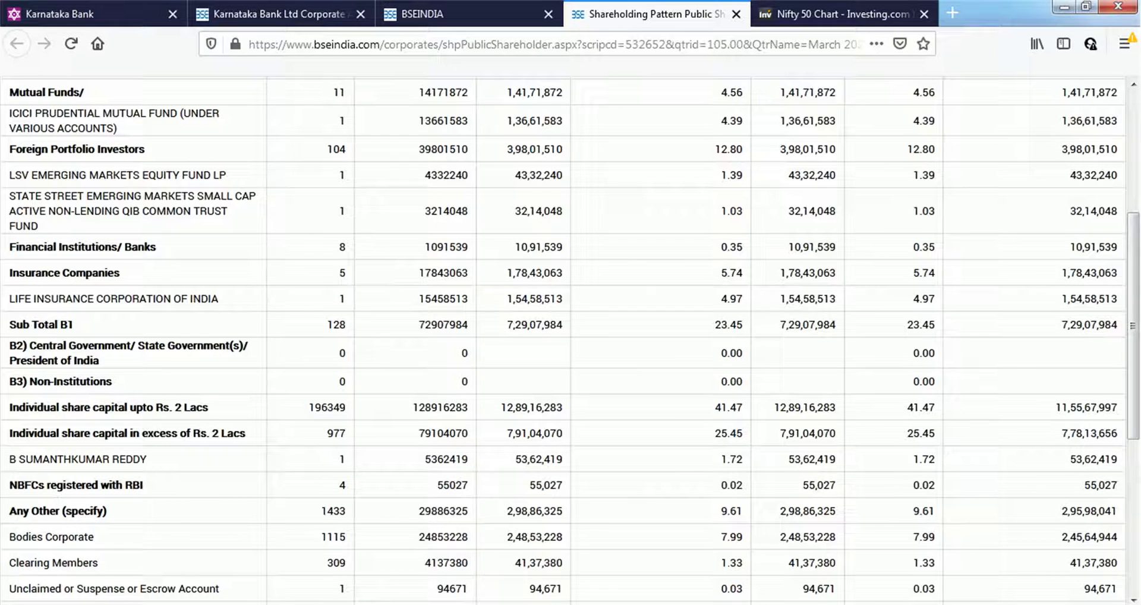
Step: Switch to the KTK workbook in Excel and look over the Profit & Loss and Balance Sheet headings and the first income item
key(alt+Tab)
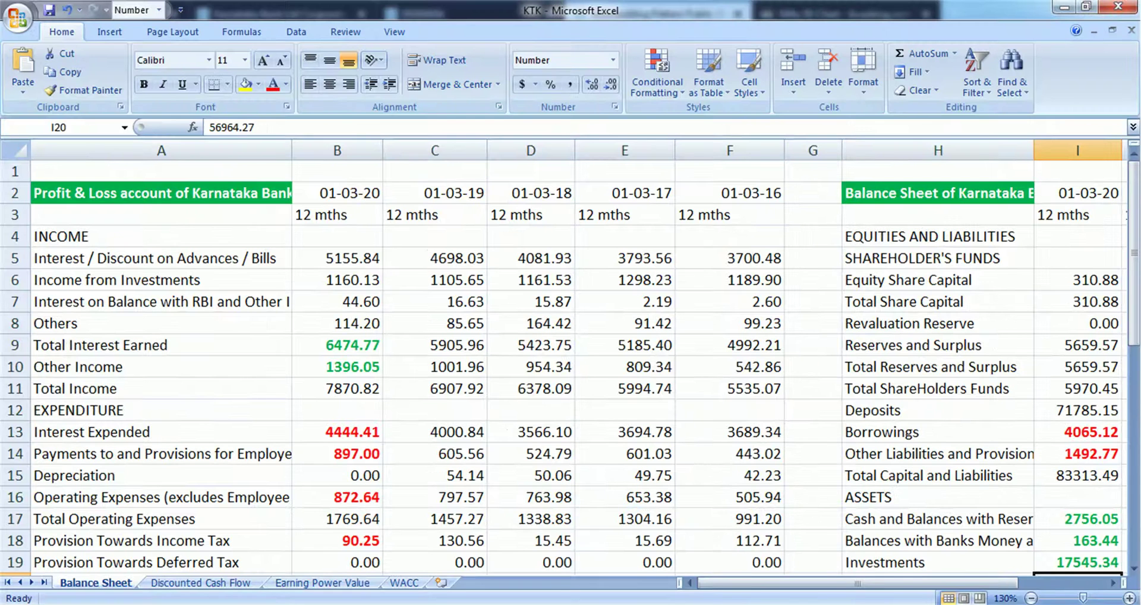
click(161, 236)
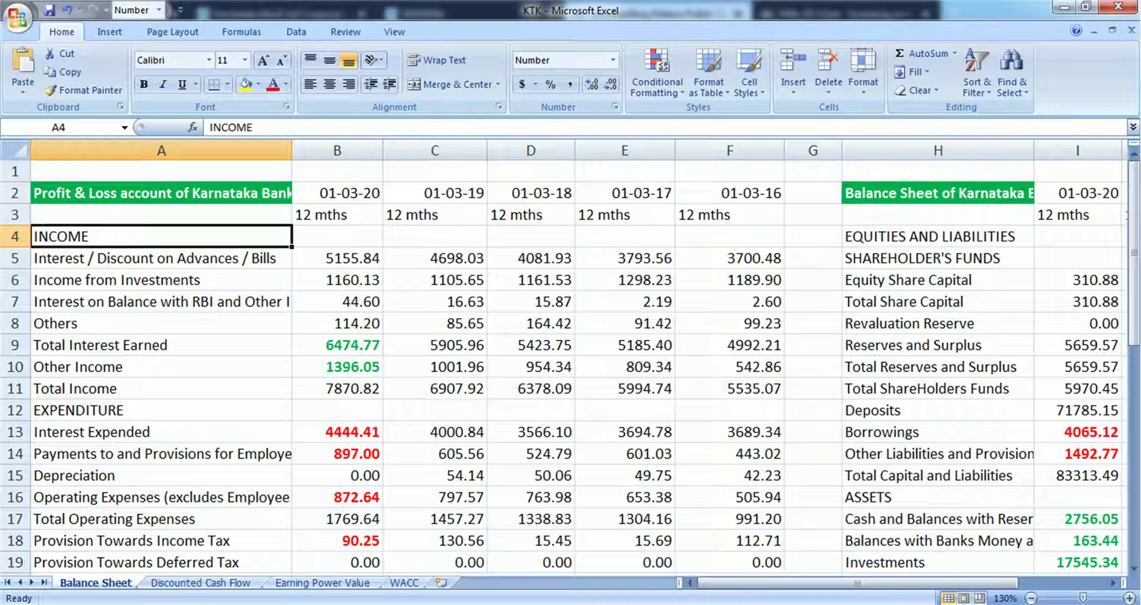
click(161, 192)
click(937, 192)
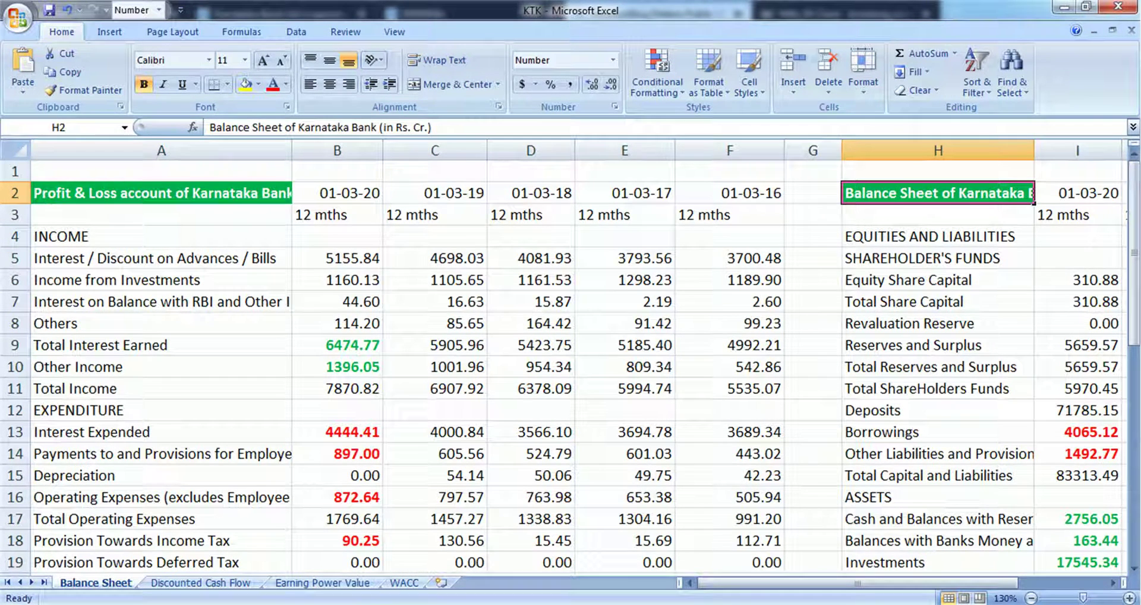
click(161, 258)
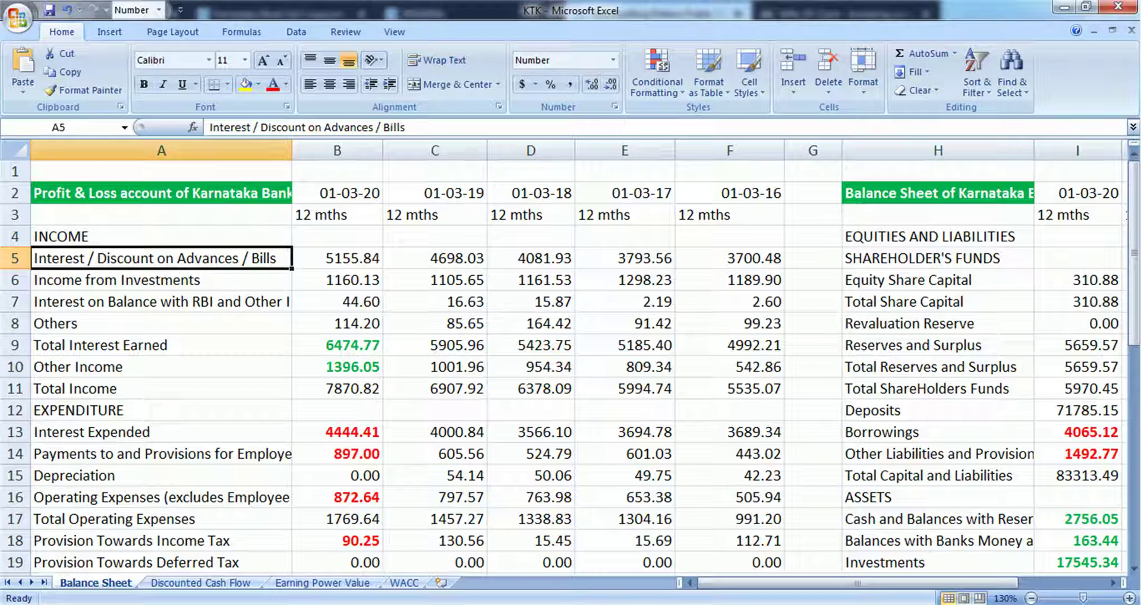
Step: Inspect the 01-03-20 Deposits and Borrowings figures in the balance sheet
drag(857, 583, 885, 583)
click(815, 410)
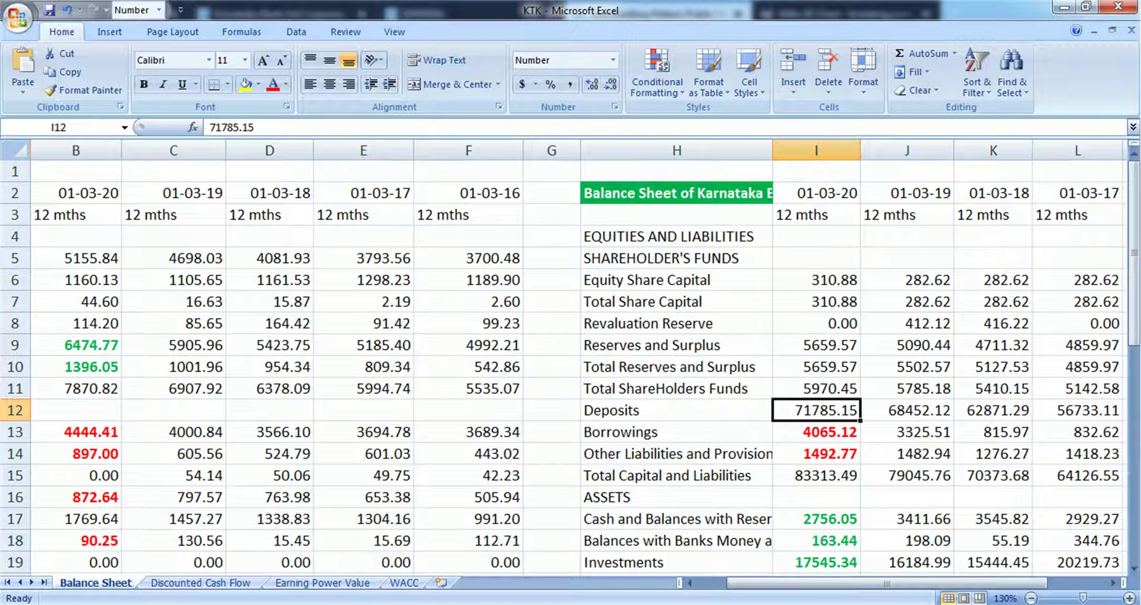
key(Down)
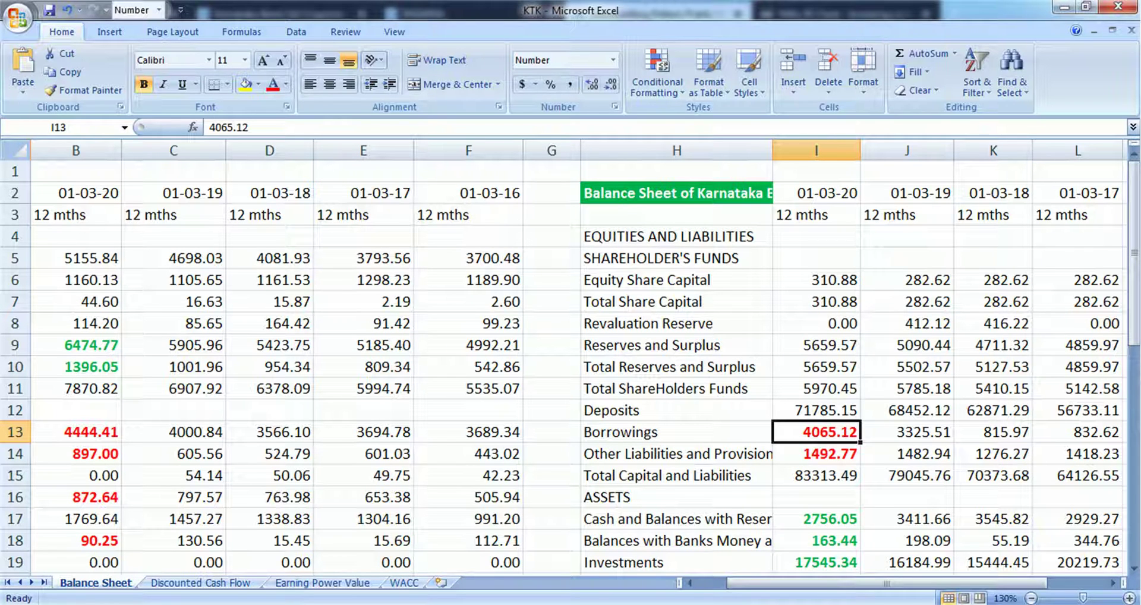
drag(852, 583, 882, 583)
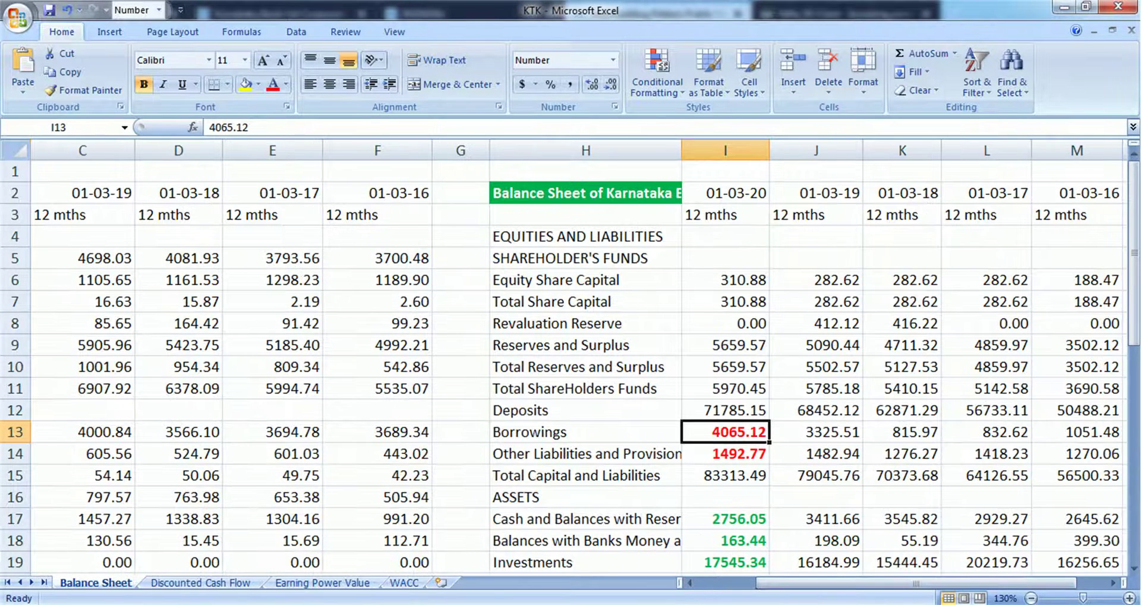
Step: Compare the 01-03-20 Deposits and Borrowings with the Advances, cash, bank balances and Investments on the assets side
scroll(570, 356, down, 1)
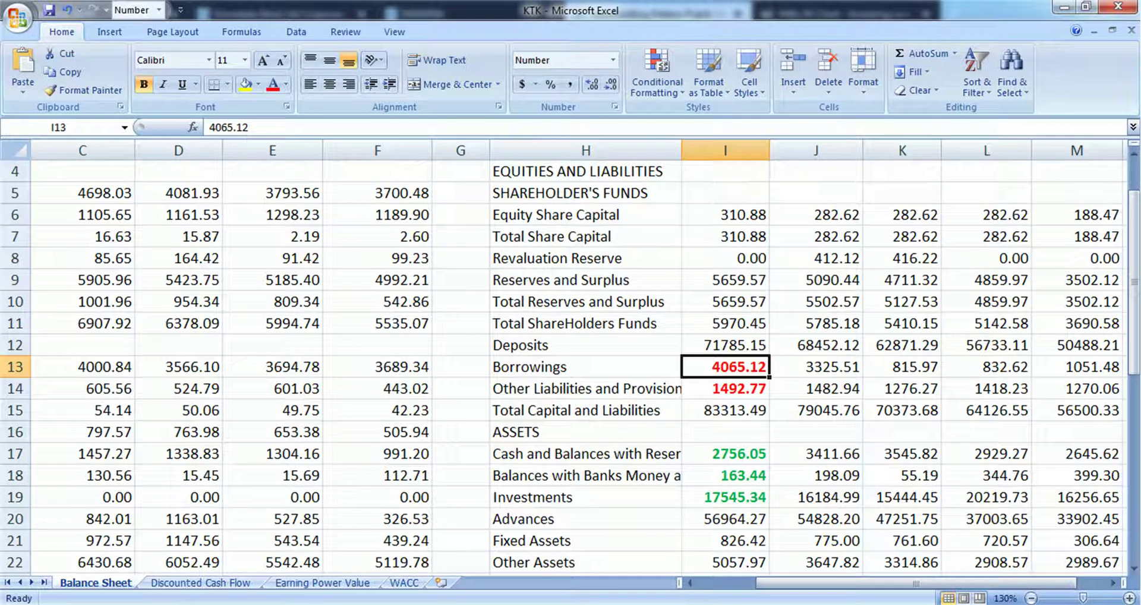
click(725, 519)
drag(725, 345, 725, 367)
click(725, 519)
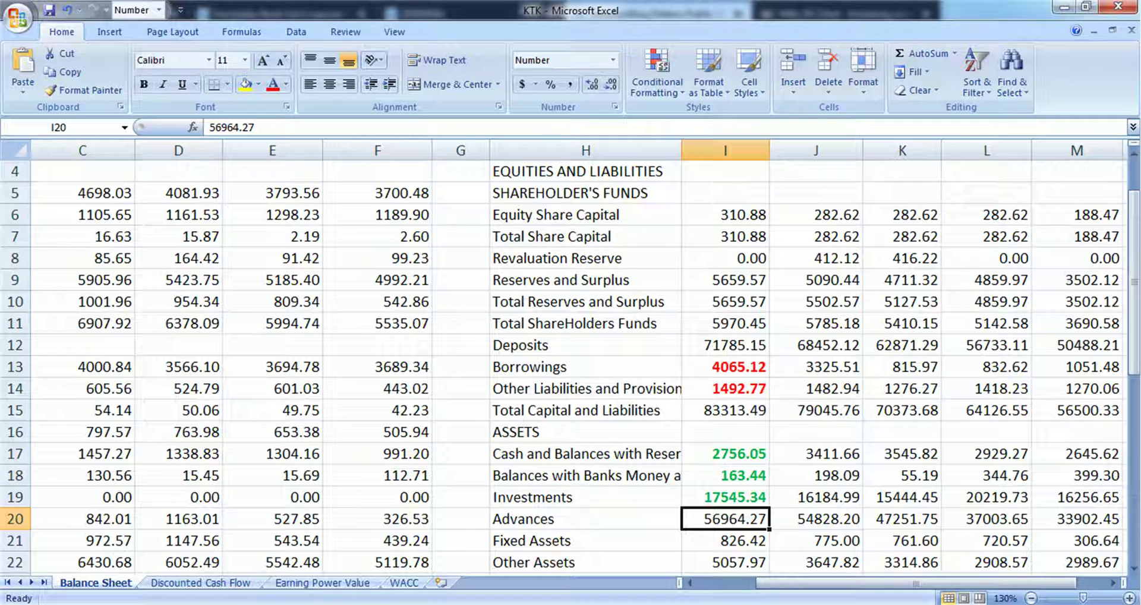
drag(724, 453, 725, 497)
click(724, 497)
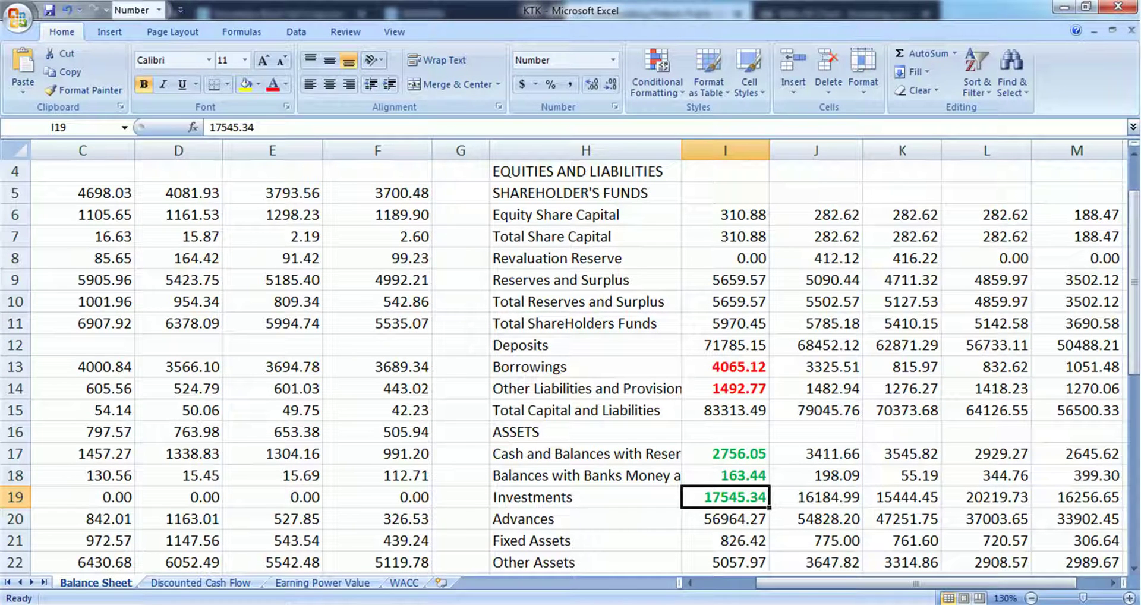
click(725, 345)
click(725, 366)
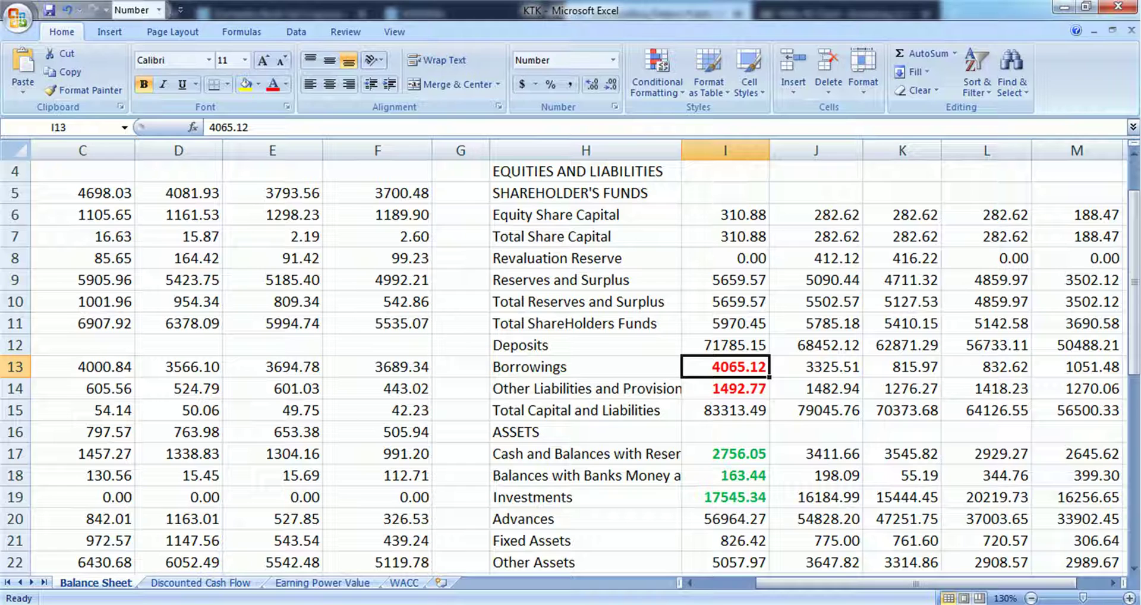
Step: Compare Other Provisions and Contingencies in the profit and loss account across 01-03-16 to 01-03-20
scroll(143, 166, left, 2)
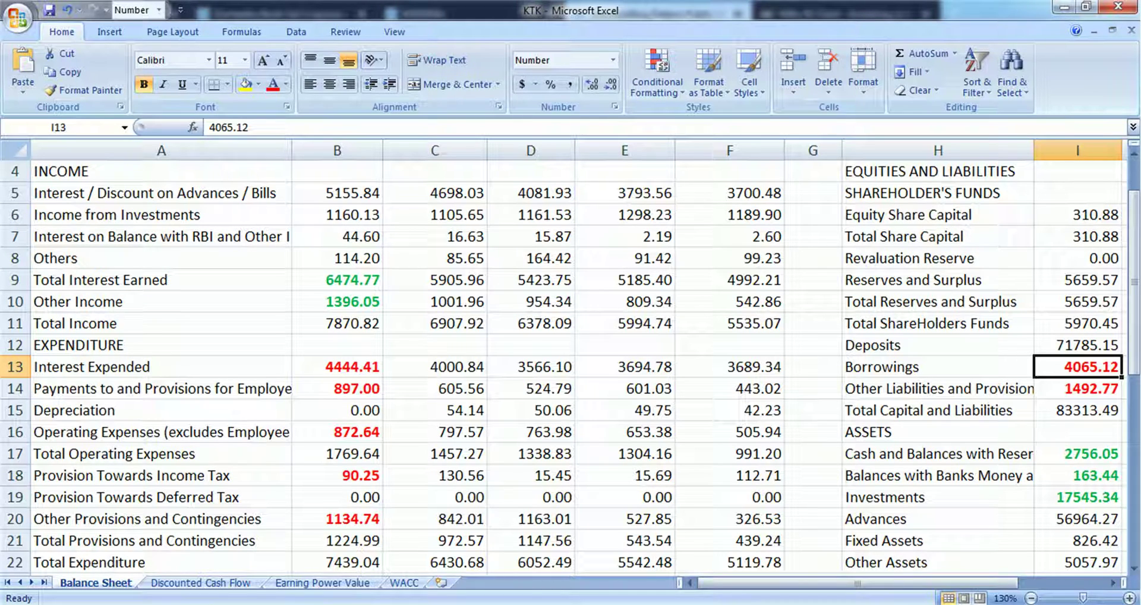
click(336, 518)
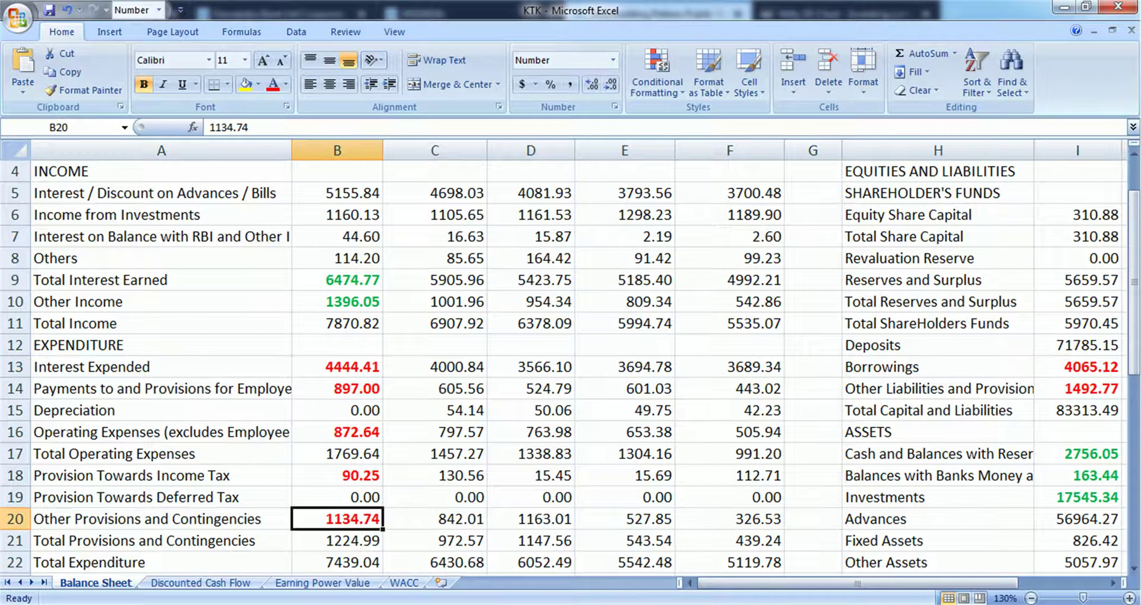
scroll(570, 357, down, 1)
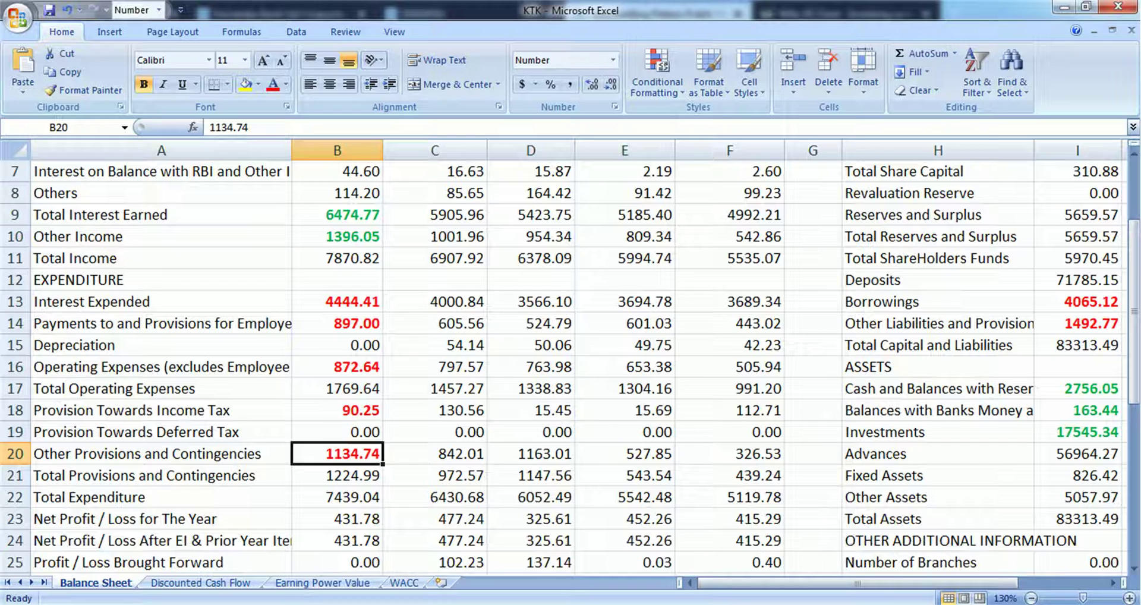
click(729, 454)
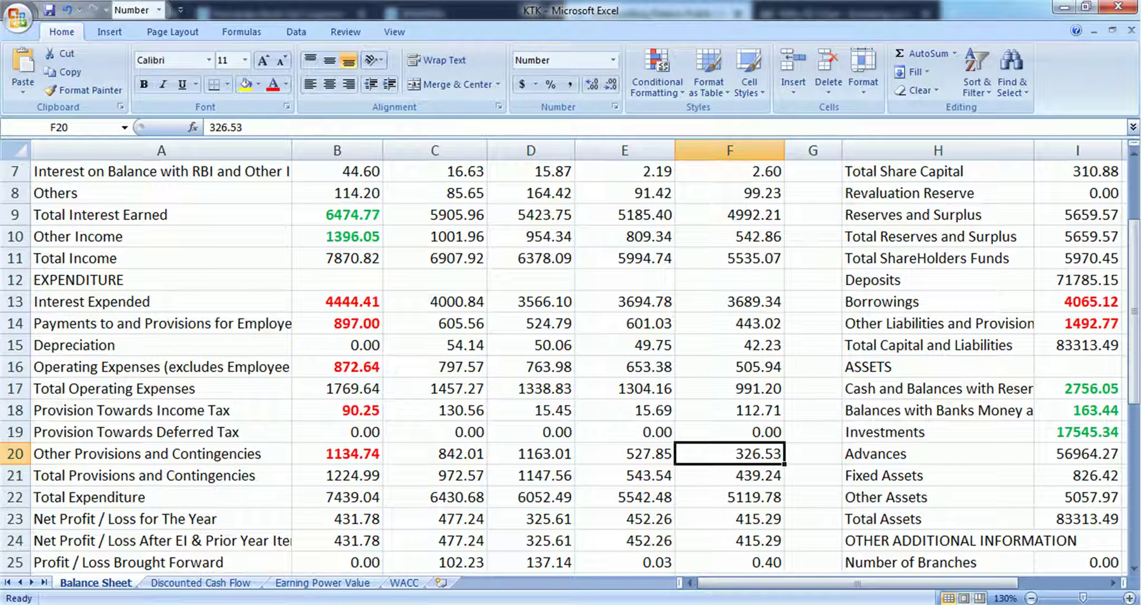
click(531, 453)
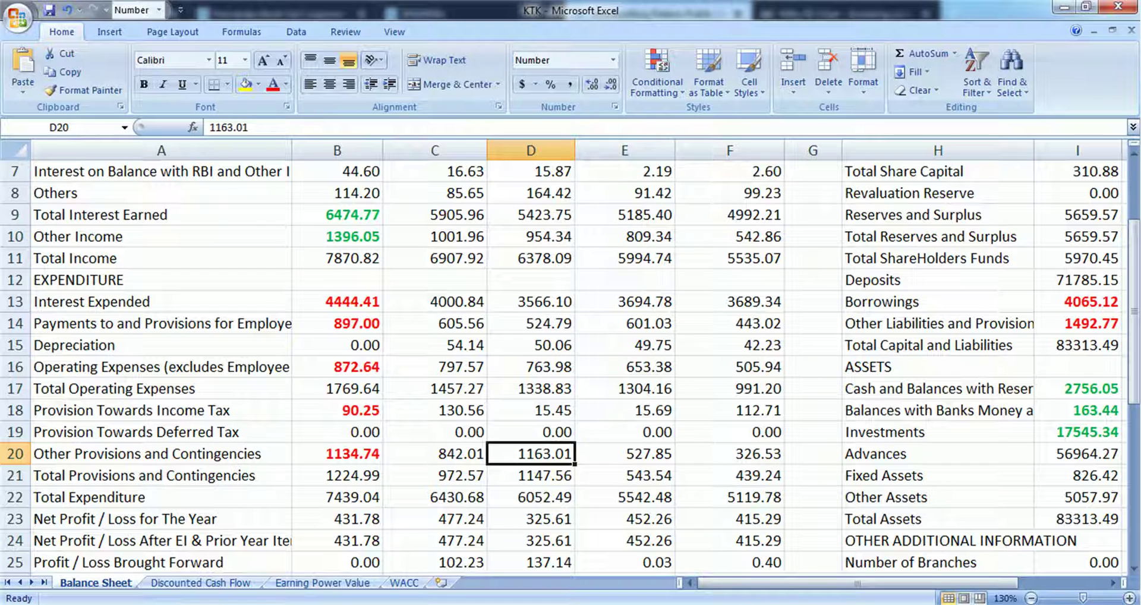
key(shift+Left)
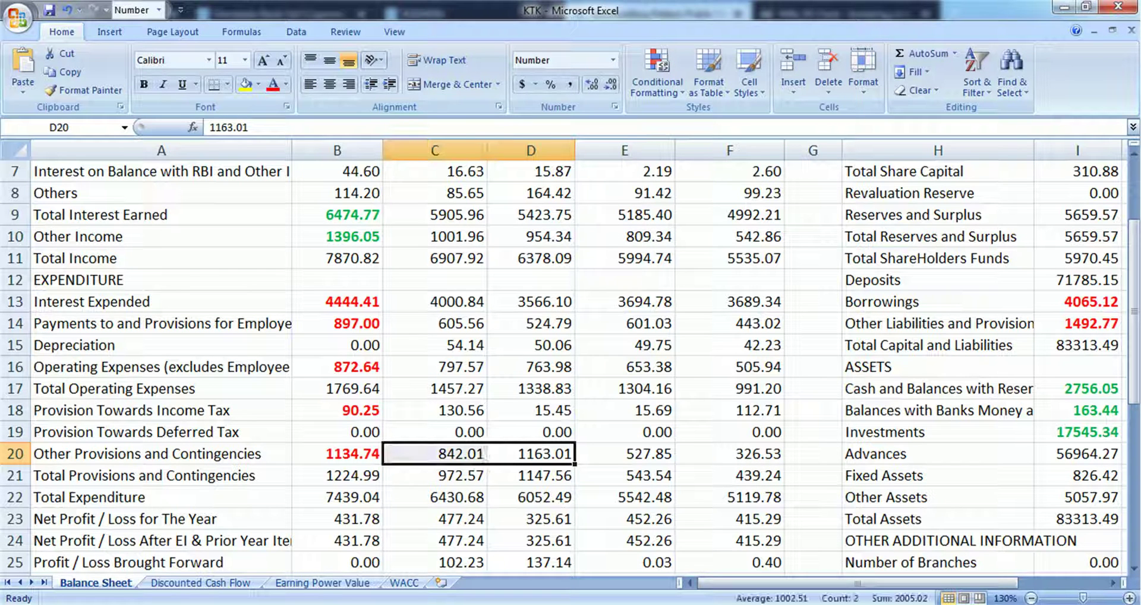
click(337, 453)
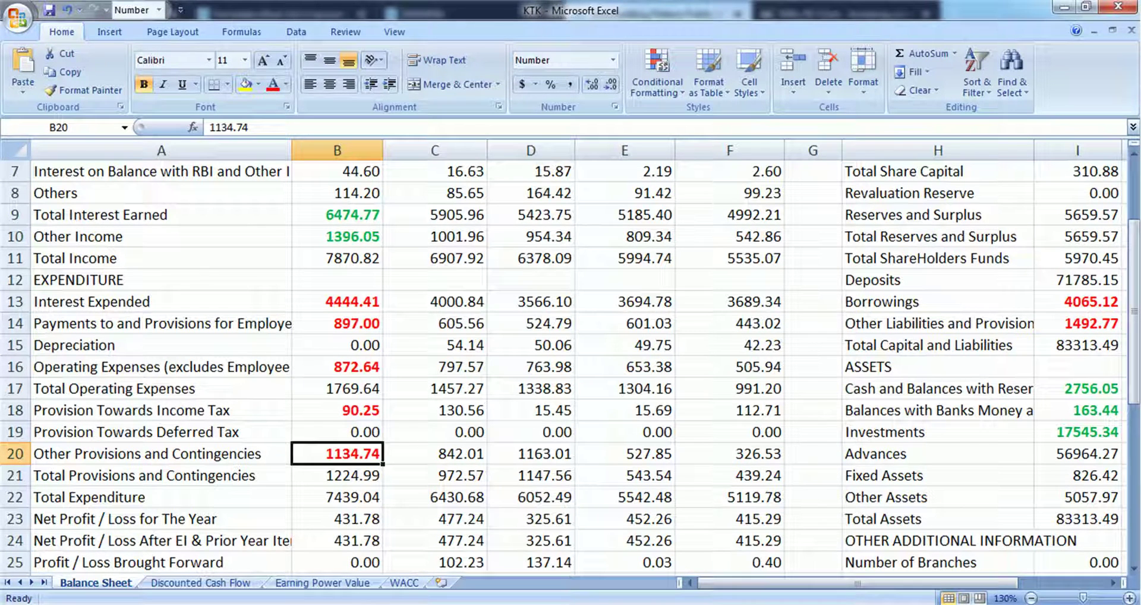
Step: Check the 01-03-20 Borrowings and the Capital Adequacy Ratio in the balance sheet's additional information
click(1077, 301)
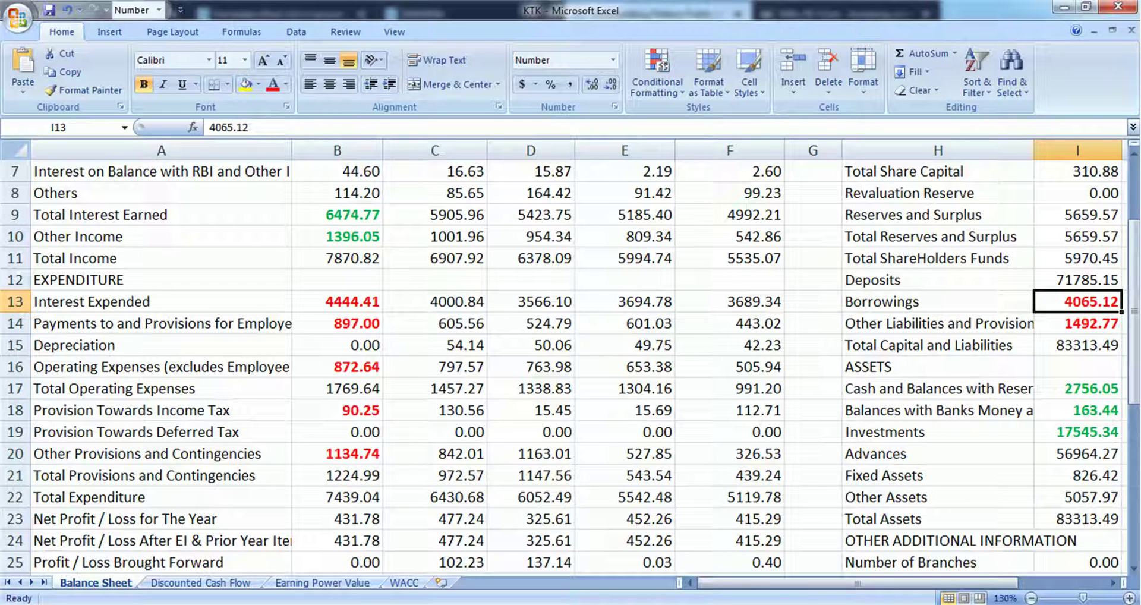
drag(924, 583, 953, 583)
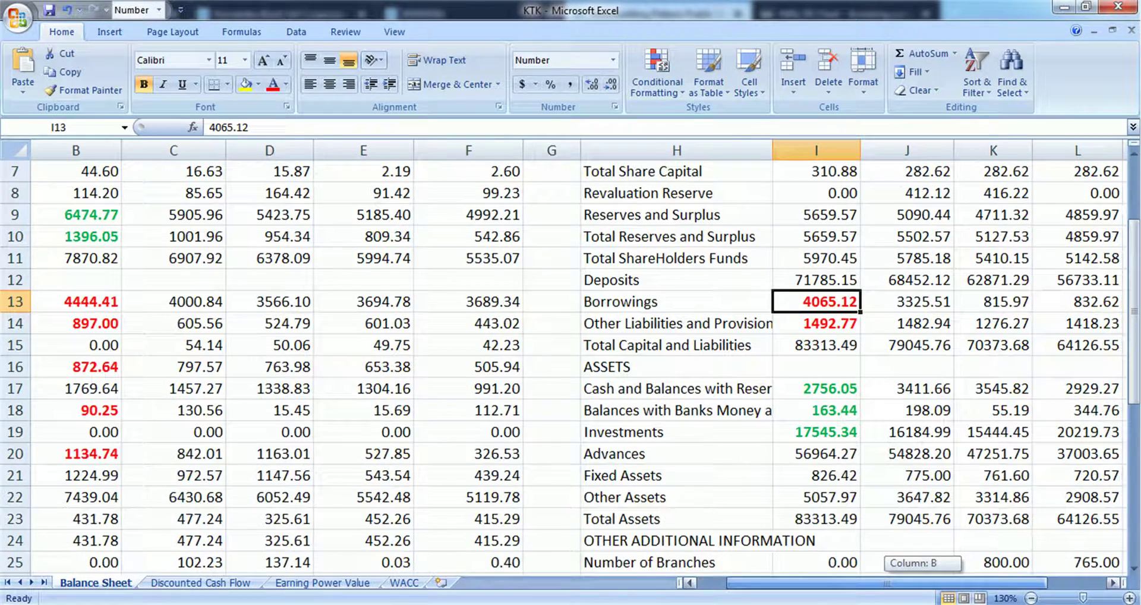
scroll(924, 416, down, 2)
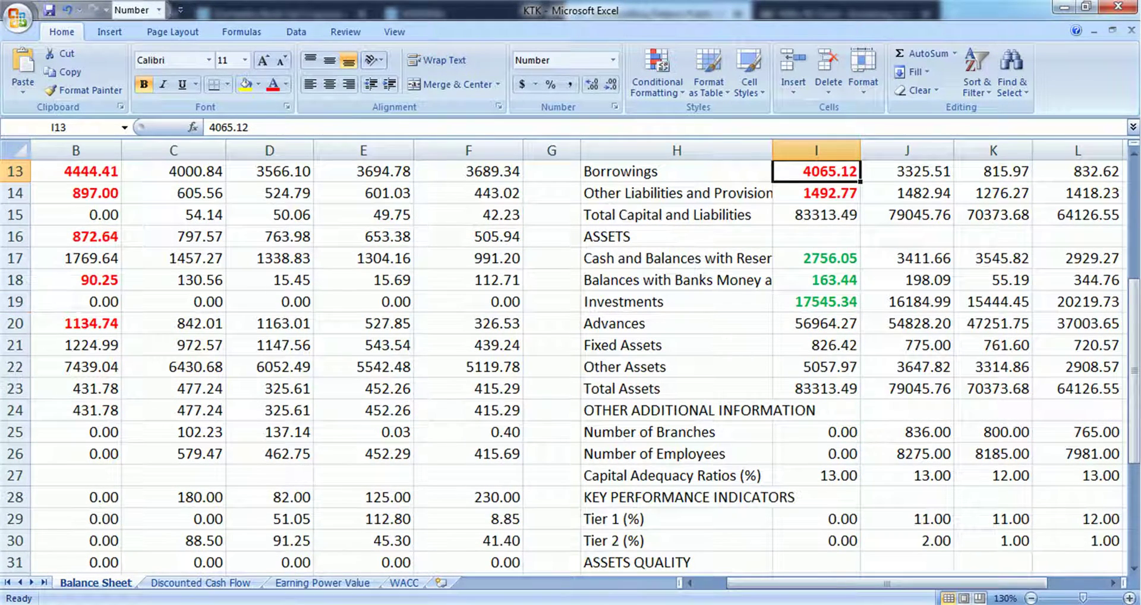
click(815, 475)
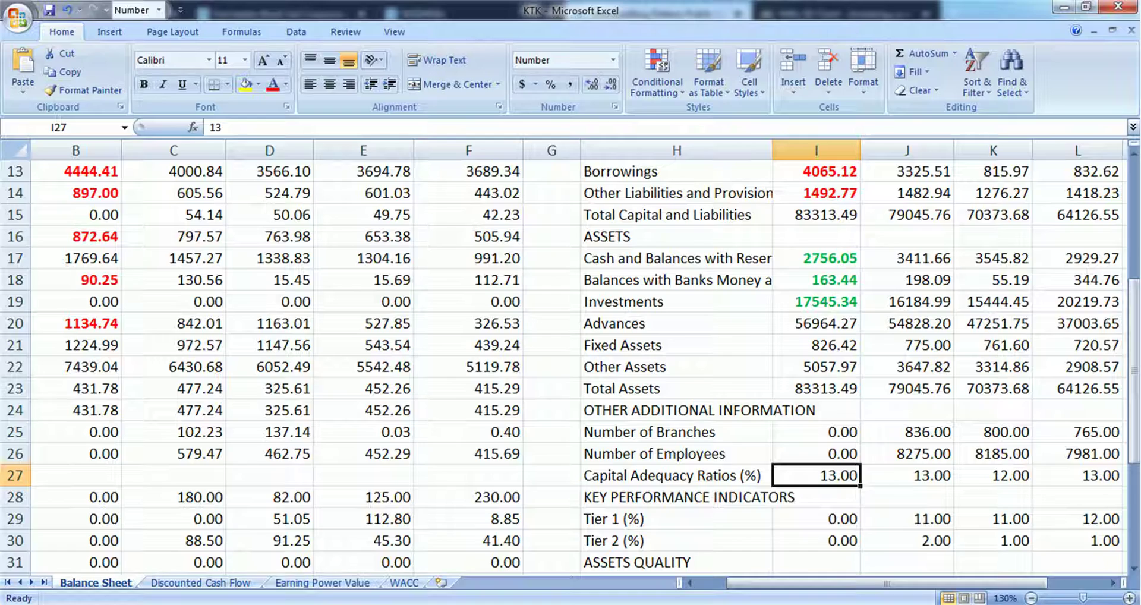
Step: Examine Gross NPA for 01-03-20 and compare the Gross NPA percentage with that of 01-03-16 in the assets quality section
scroll(570, 356, down, 3)
click(816, 388)
drag(853, 583, 883, 582)
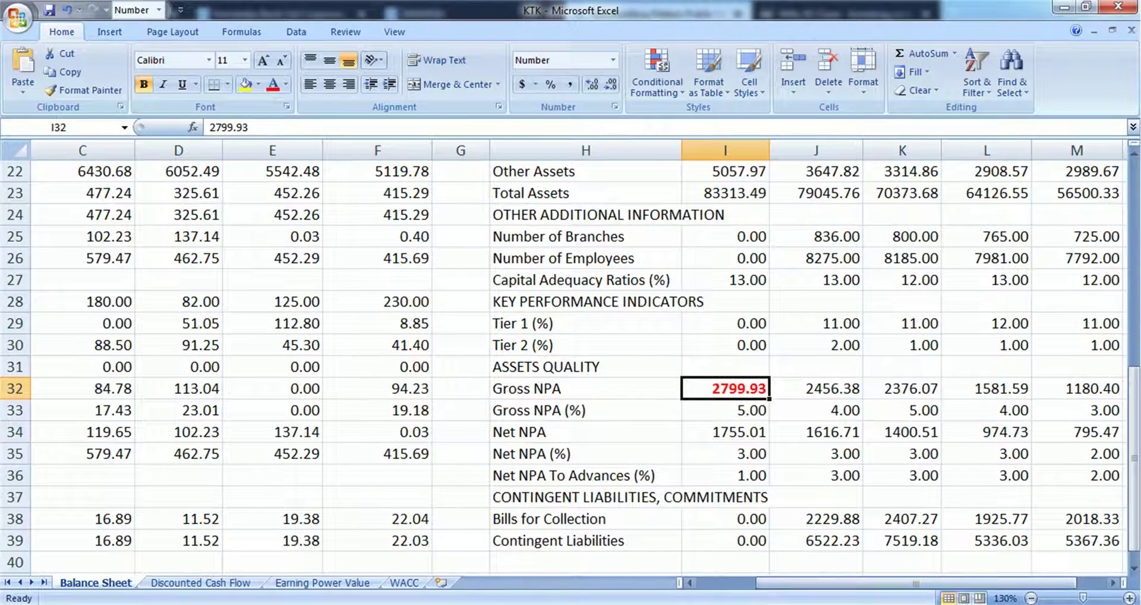
click(1076, 410)
click(724, 409)
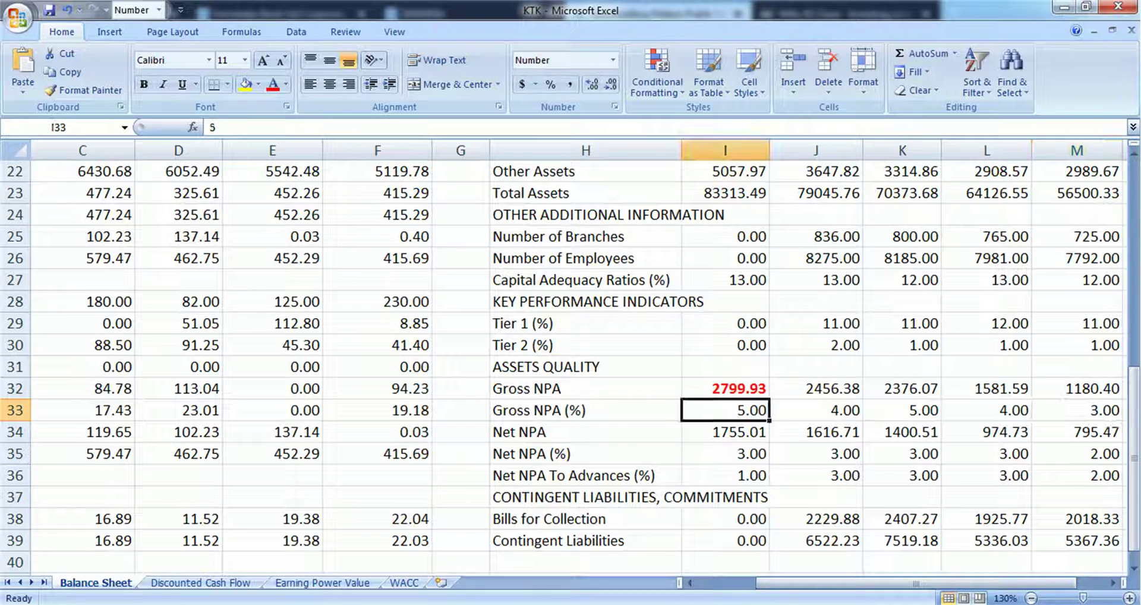
click(725, 388)
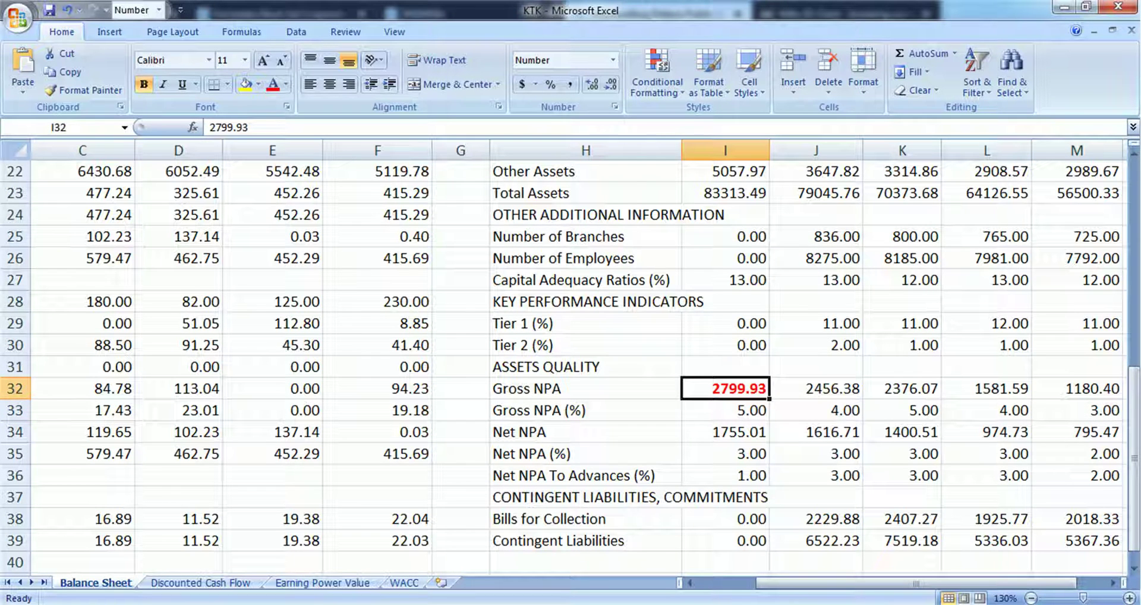
Step: Compare Net NPA, Net NPA (%) and Gross NPA (%) for 01-03-20 in the assets quality section
click(724, 432)
click(724, 453)
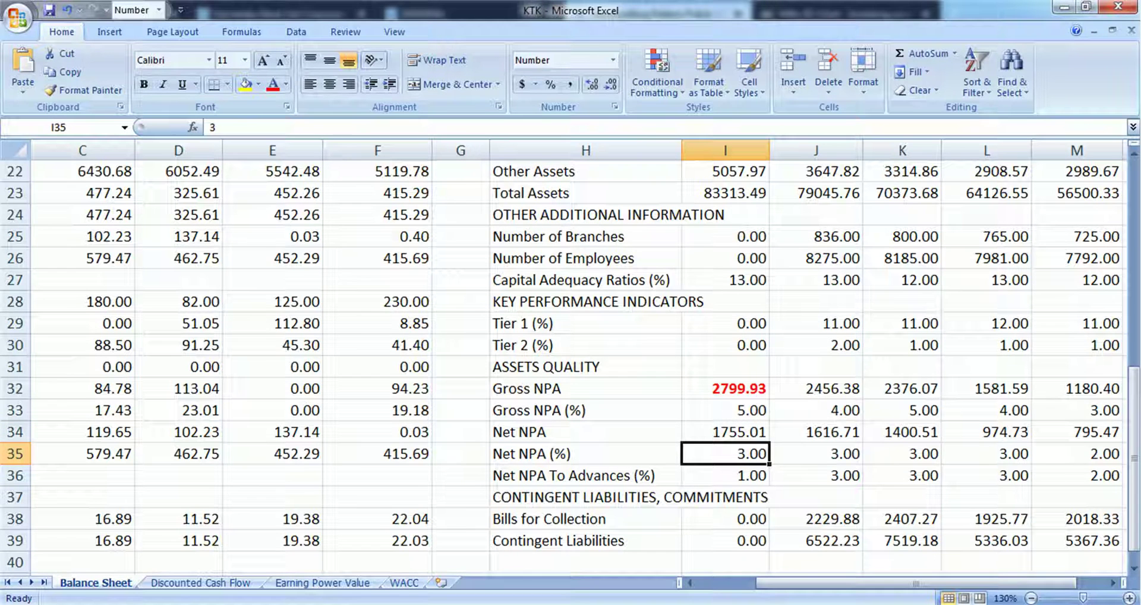
click(724, 410)
click(724, 454)
Step: Check the source of the 2020 Interest Earned figure in the Discounted Cash Flow sheet's income section
scroll(570, 357, left, 2)
scroll(570, 356, up, 3)
scroll(570, 357, up, 1)
click(200, 582)
scroll(570, 356, up, 7)
scroll(571, 356, up, 4)
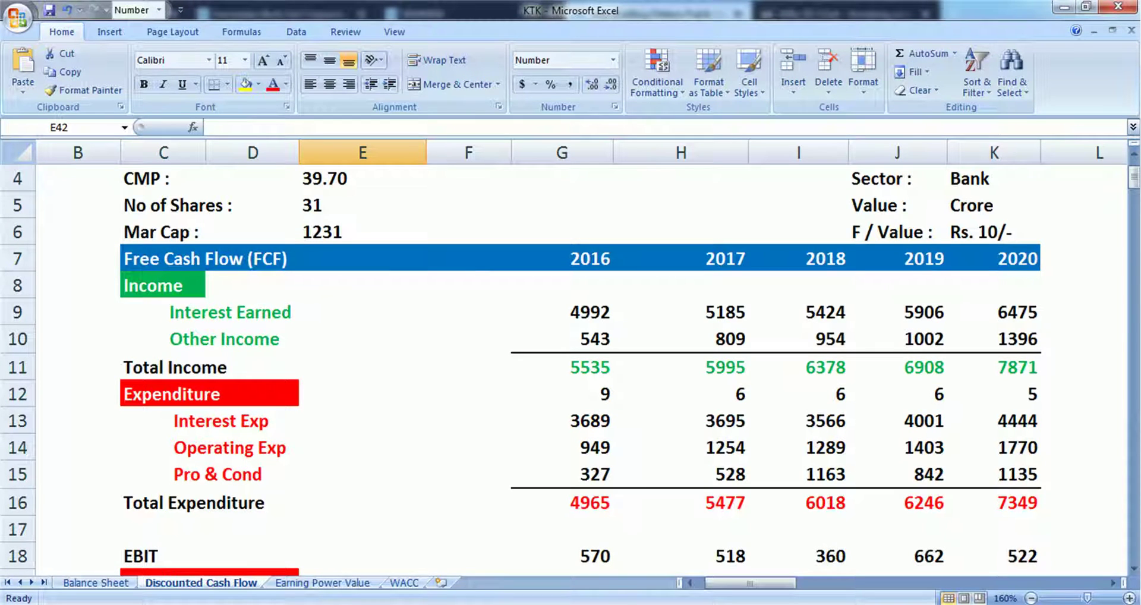
click(992, 311)
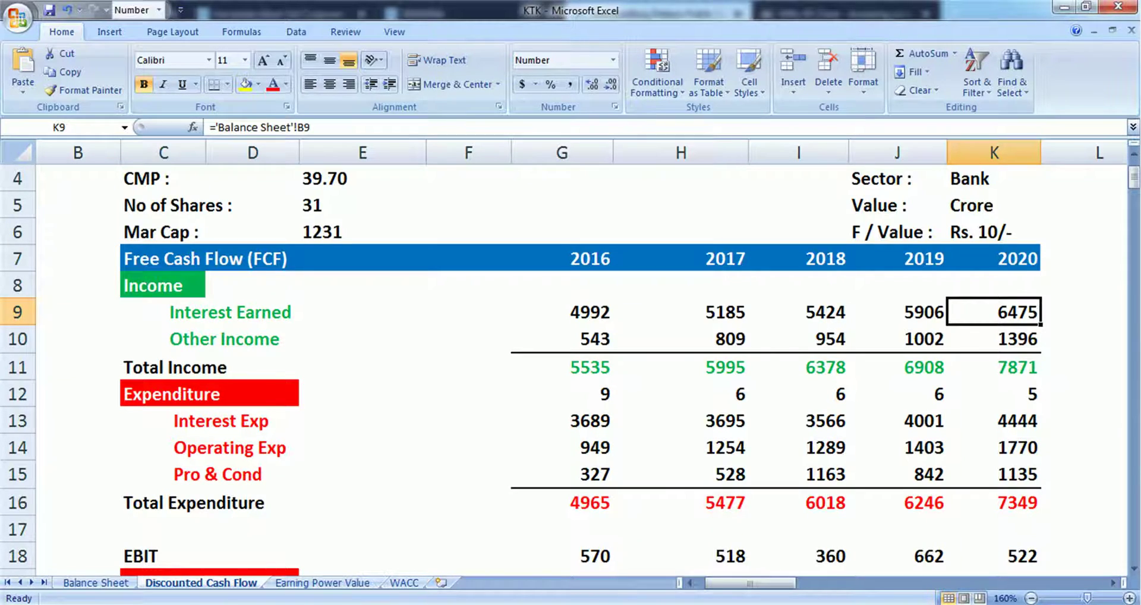
Step: Compare 01-03-20 Interest / Discount on Advances / Bills with Interest Expended in the Balance Sheet worksheet's profit and loss account
click(95, 582)
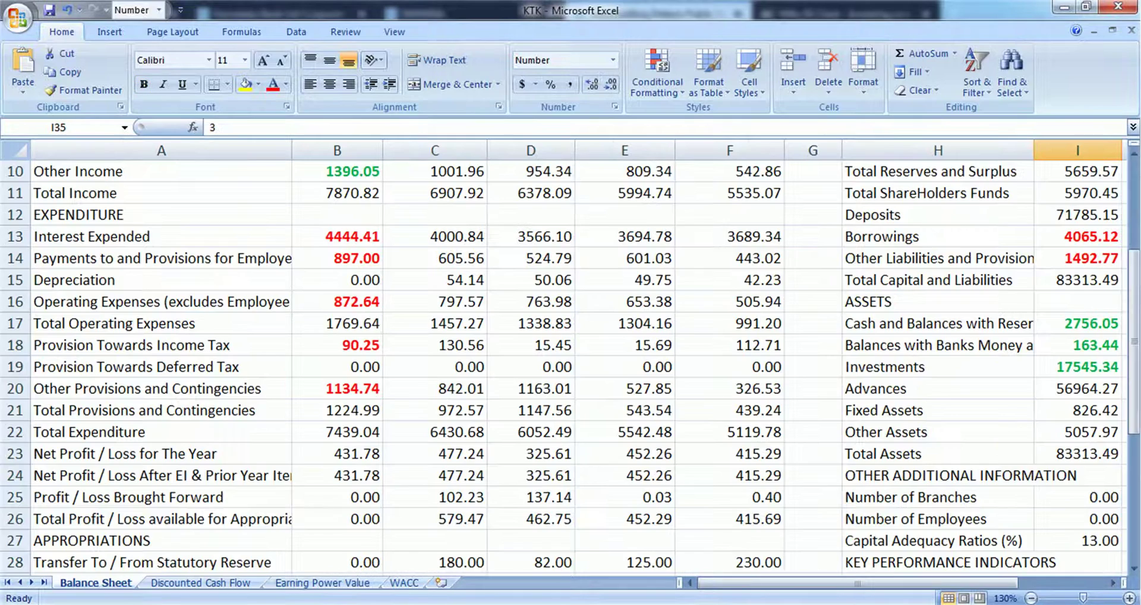
scroll(570, 357, up, 3)
click(337, 258)
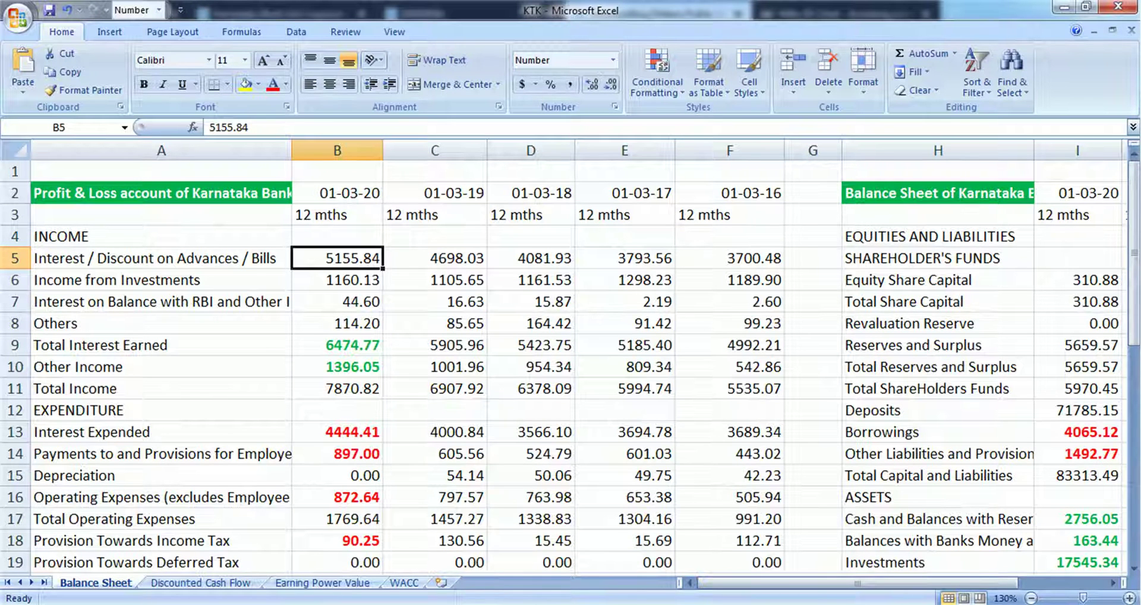
click(337, 432)
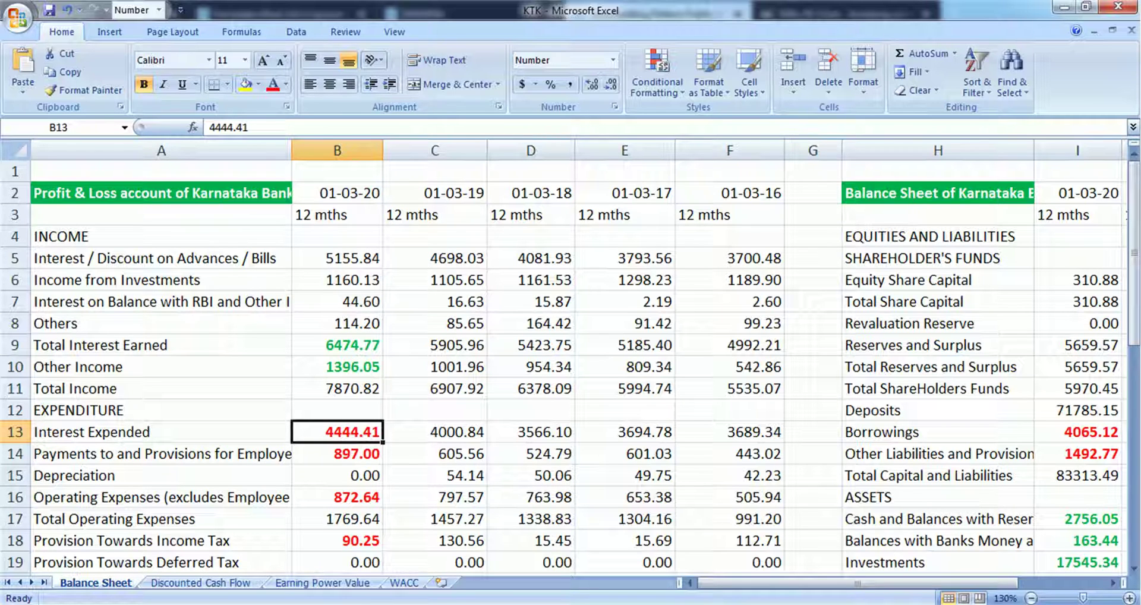
click(336, 258)
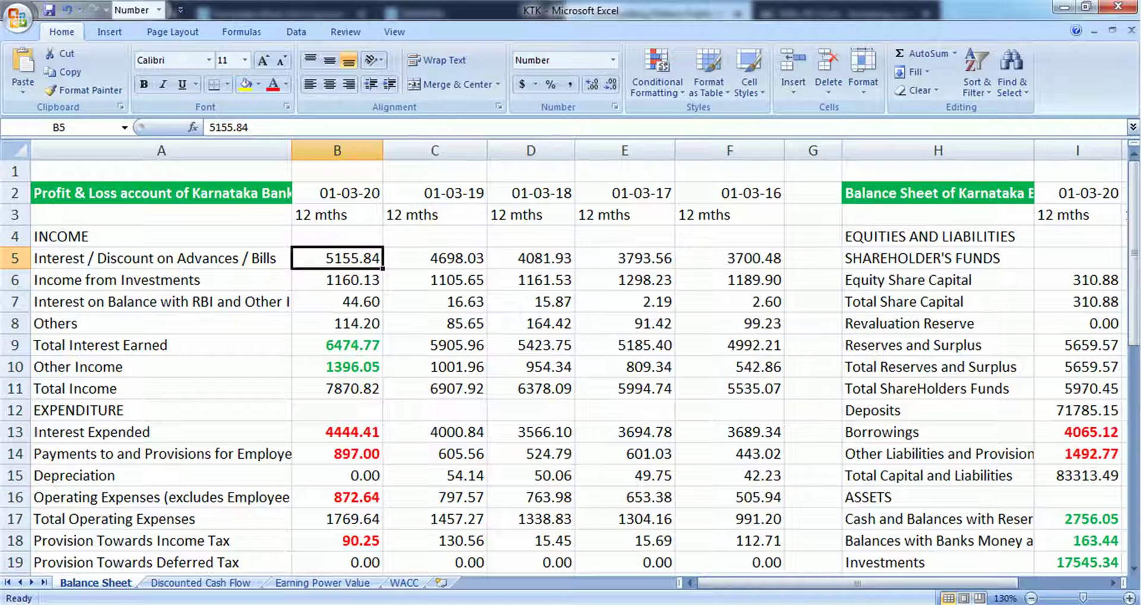
click(336, 432)
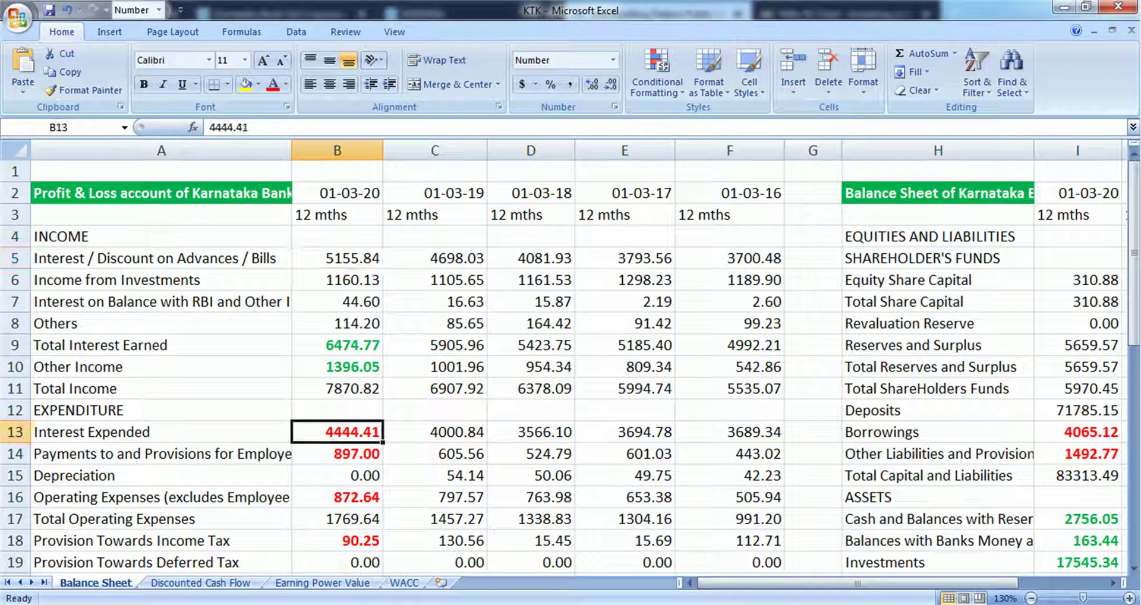
click(337, 257)
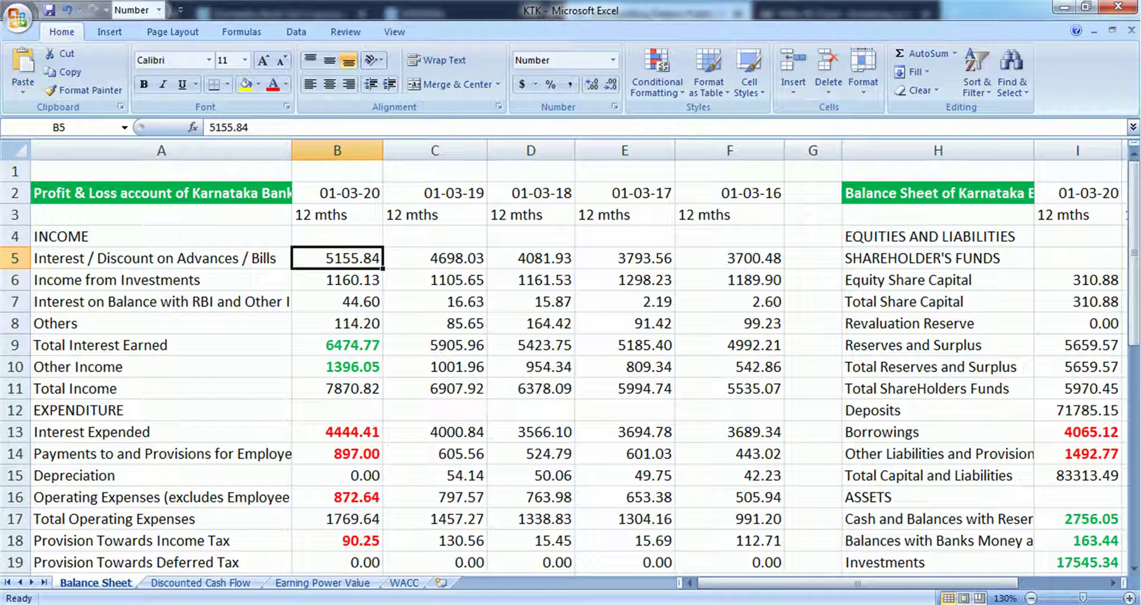
Step: Check the Discounted Cash Flow sheet's company name, CMP, number of shares and market cap against Karnataka Bank's BSE page in the browser
key(ctrl+Page_Down)
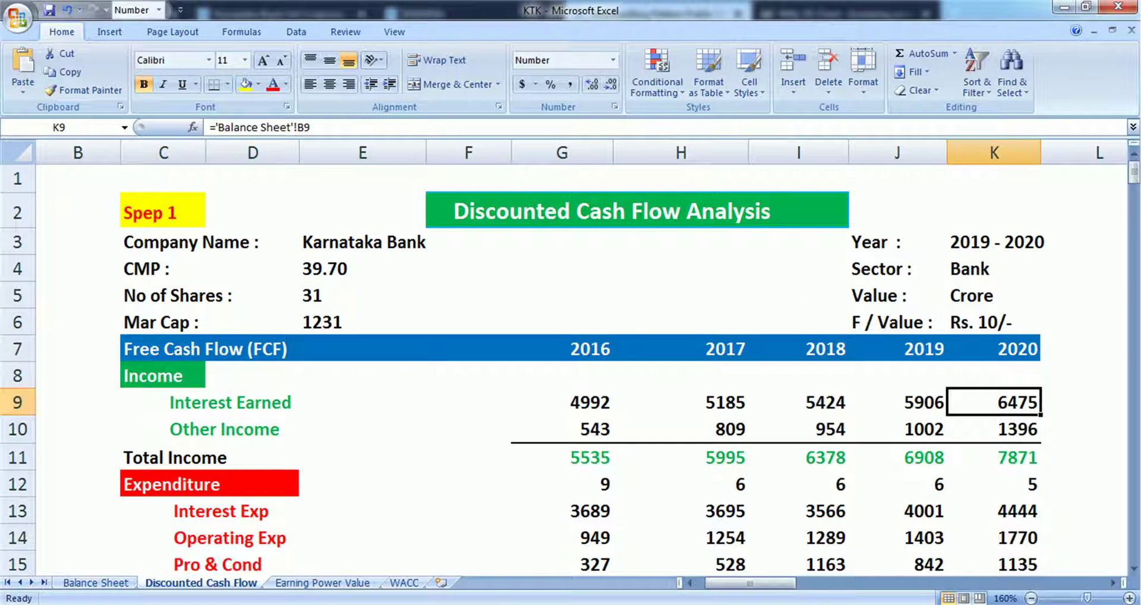
click(361, 242)
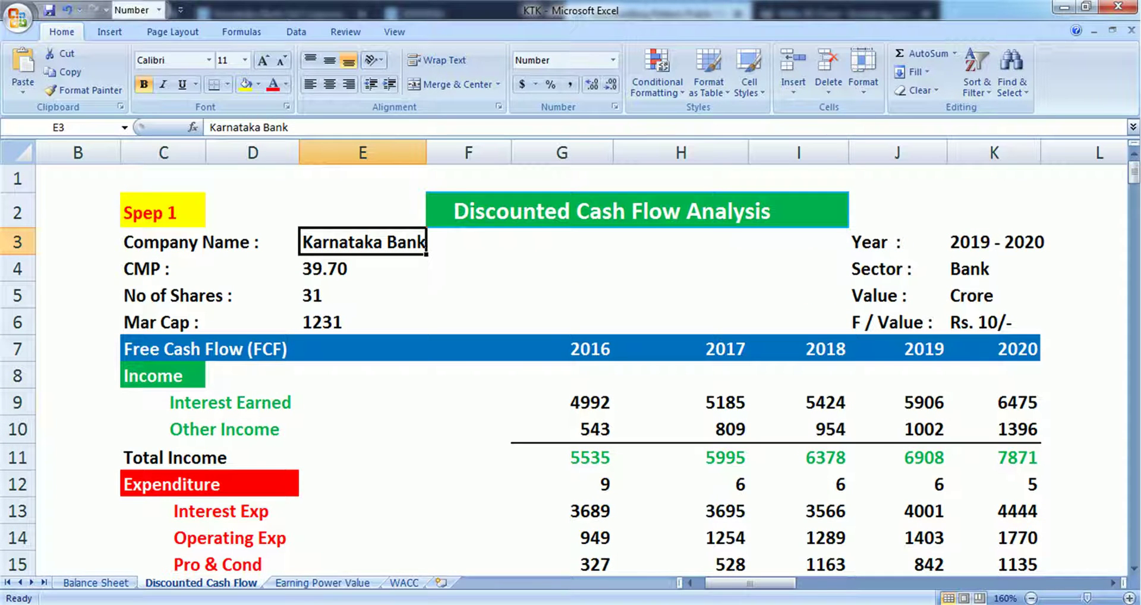
click(362, 268)
click(362, 296)
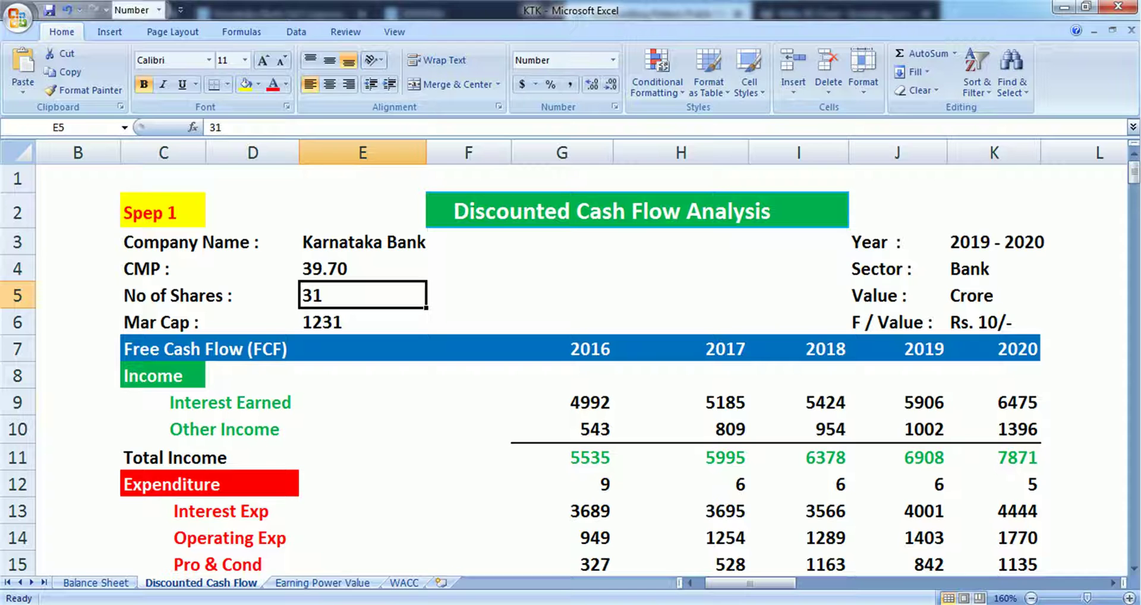
click(362, 322)
key(alt+Tab)
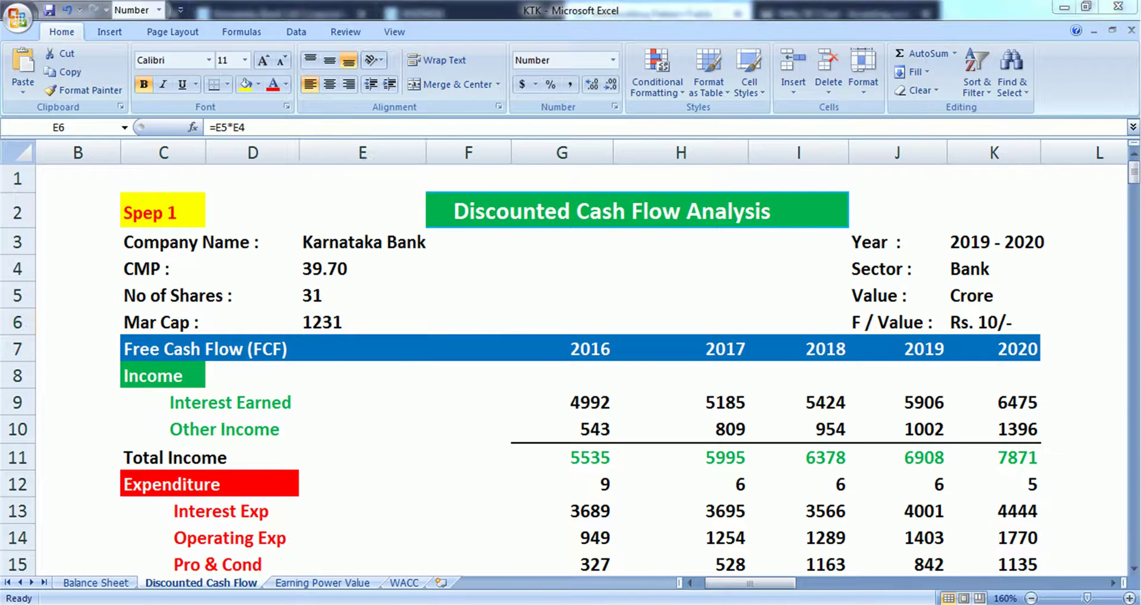
click(280, 14)
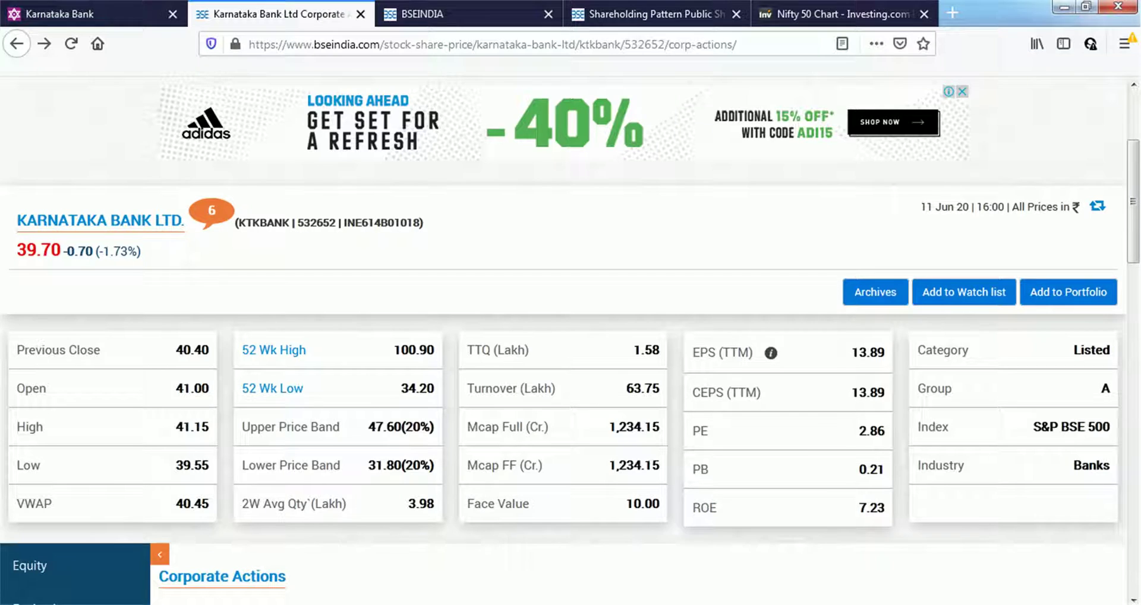
key(alt+Tab)
Step: Review the 2020 Interest Earned, Other Income and Total Income formulas in the Free Cash Flow section
scroll(579, 368, down, 2)
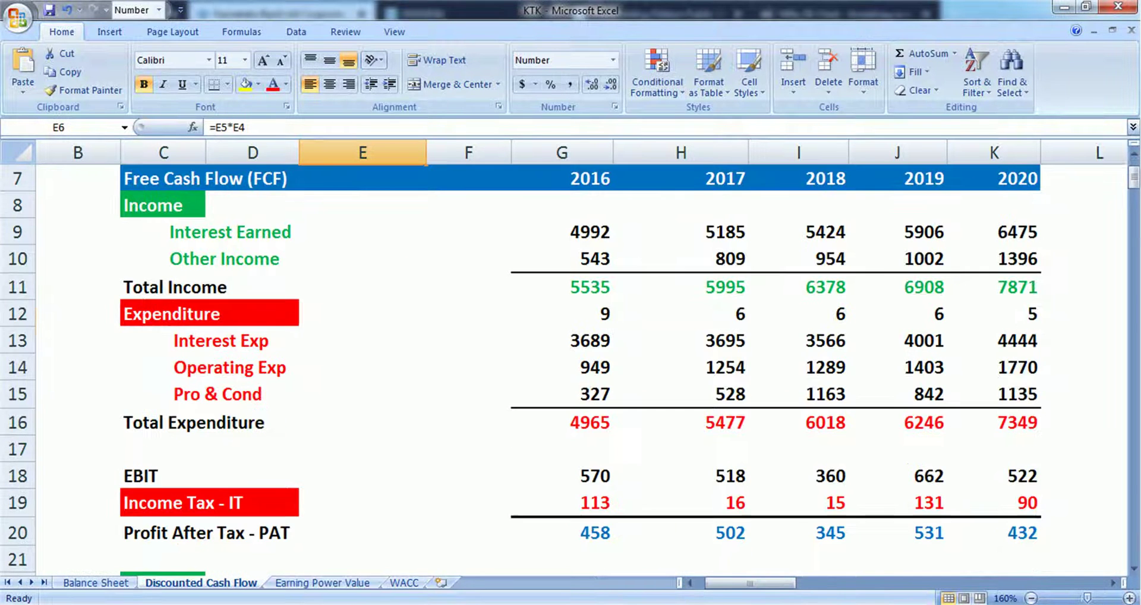
click(994, 232)
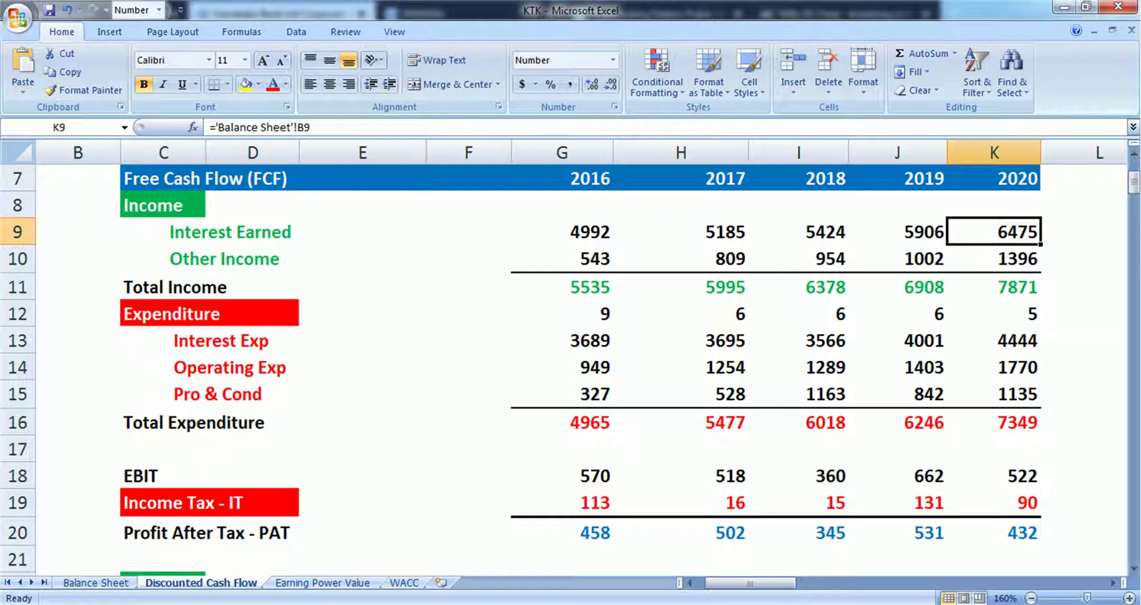
click(994, 259)
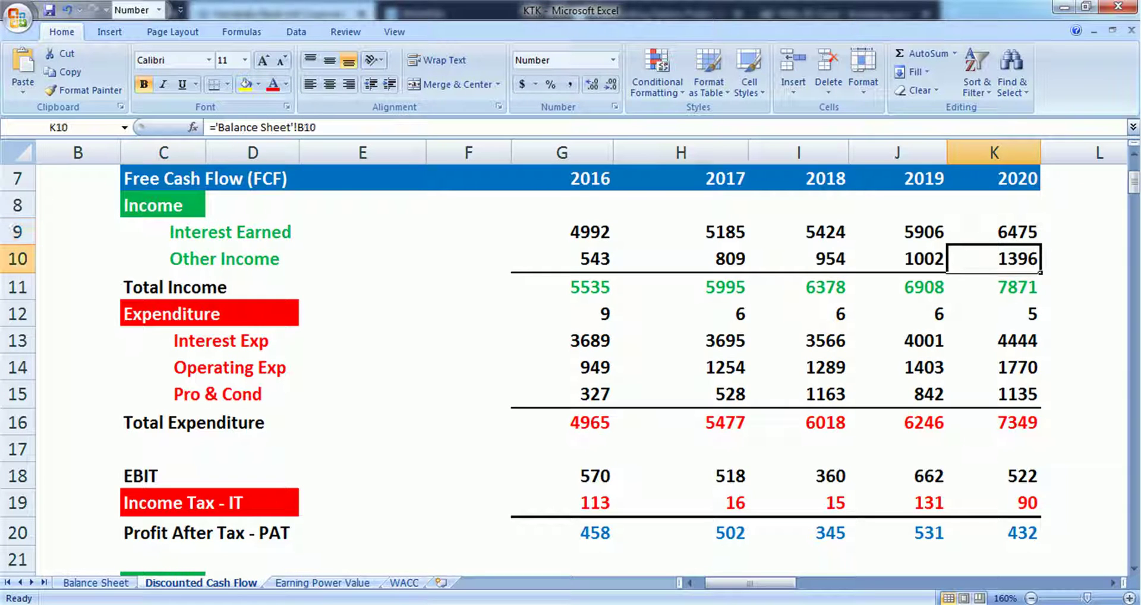
click(993, 287)
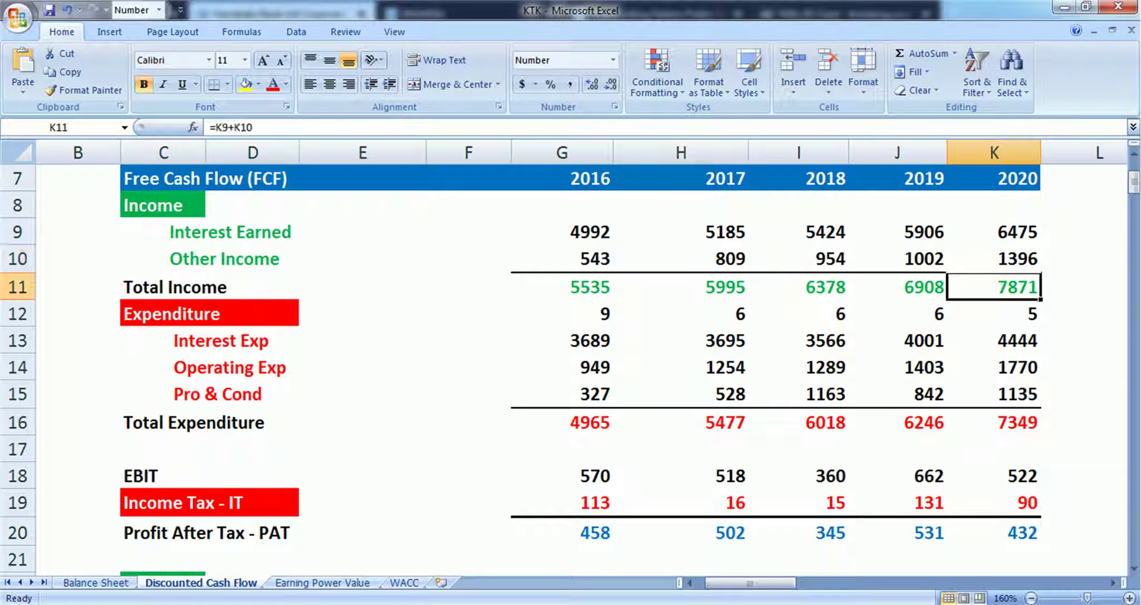
Step: Compare the 2016 and 2020 ratios of Interest Earned to Other Income in the Expenditure row
click(561, 314)
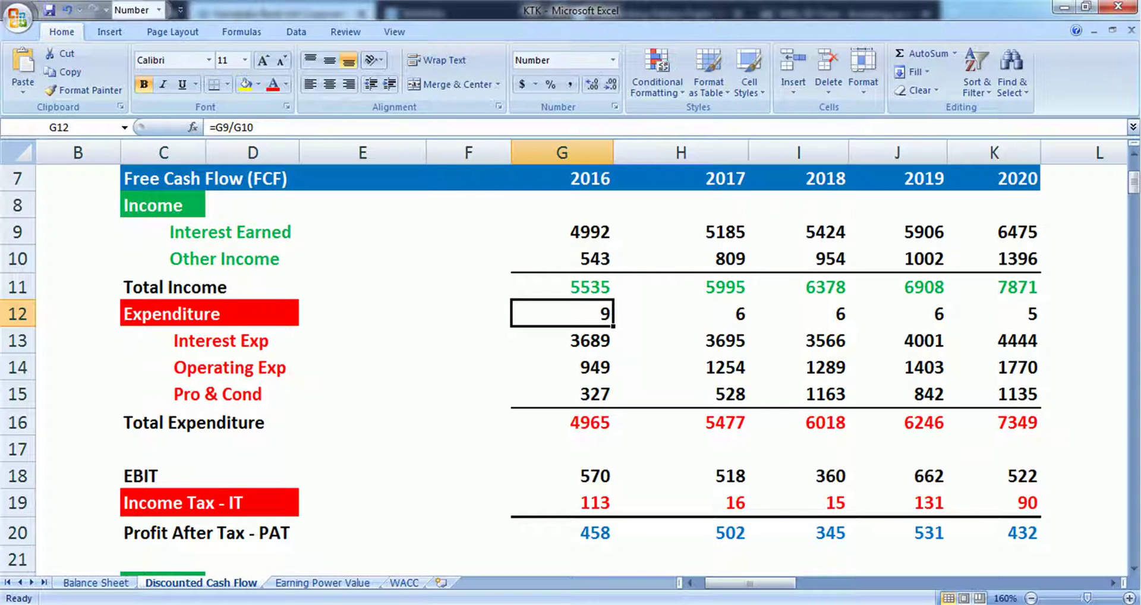
click(607, 231)
click(562, 314)
click(994, 314)
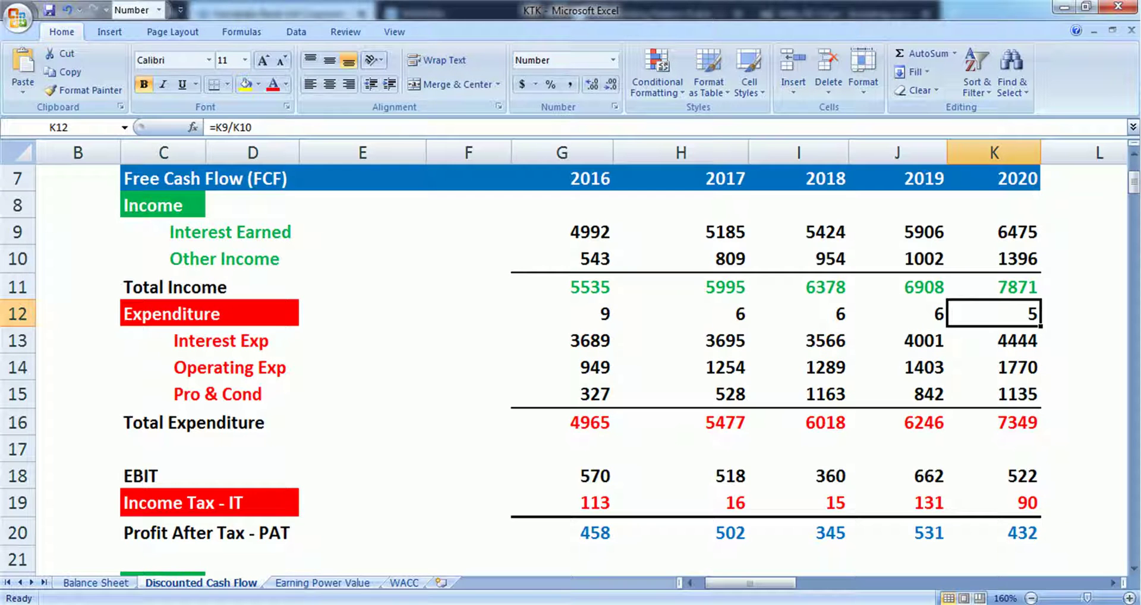
click(561, 231)
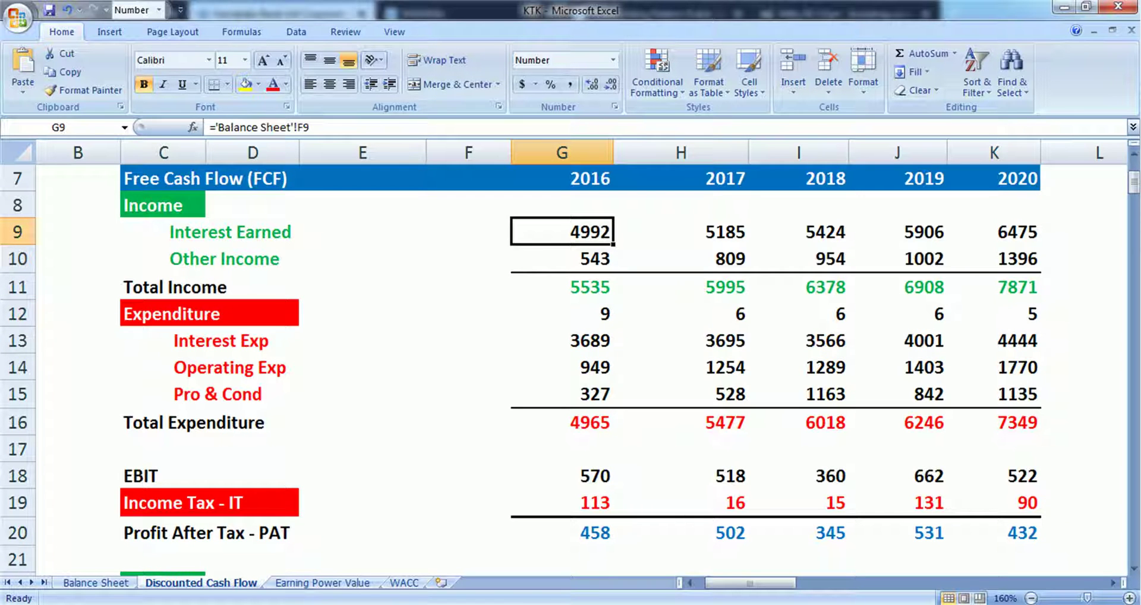
click(994, 314)
Step: Examine how the 2020 Total Expenditure and Profit After Tax are calculated in the Free Cash Flow section
scroll(581, 368, down, 1)
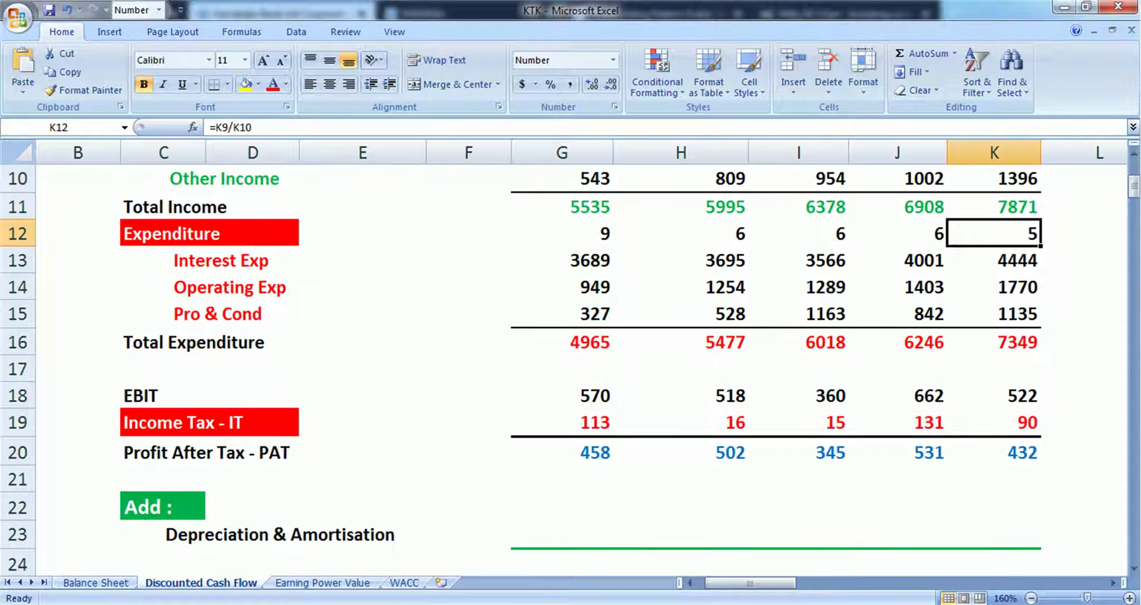
click(993, 342)
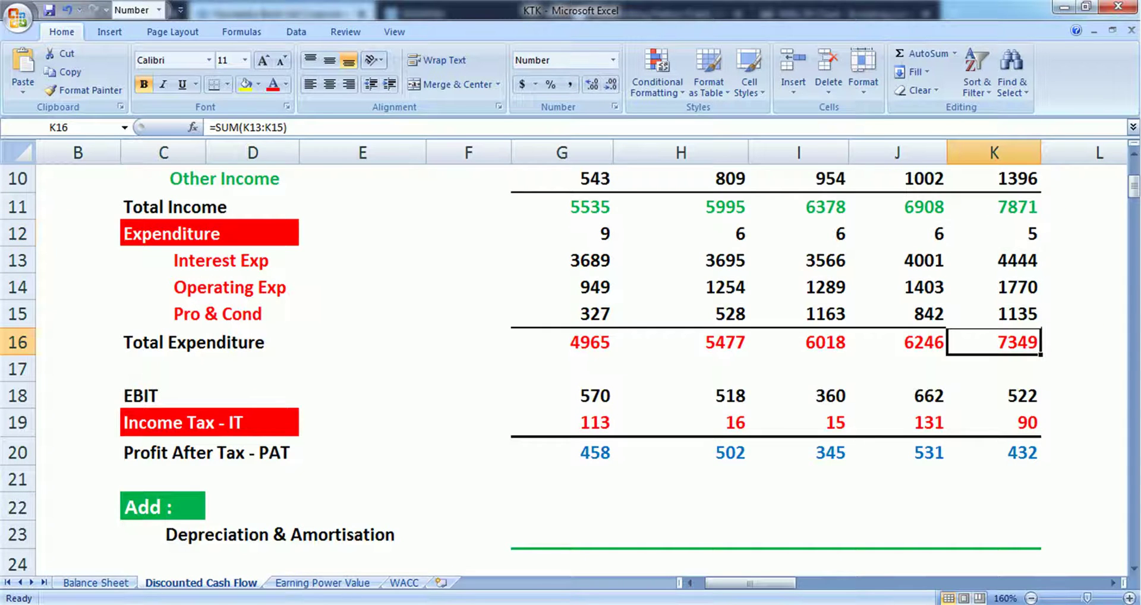
scroll(570, 368, down, 3)
scroll(571, 368, up, 2)
click(993, 370)
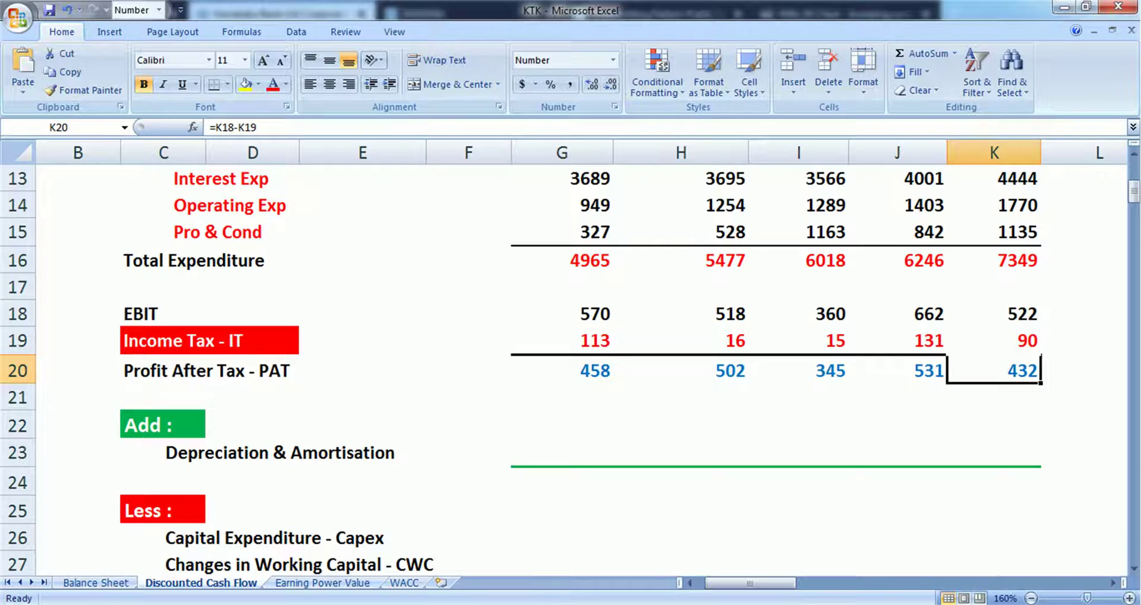
Step: Check the 2016 cells for Depreciation & Amortisation and Capital Expenditure below Profit After Tax
scroll(570, 357, down, 1)
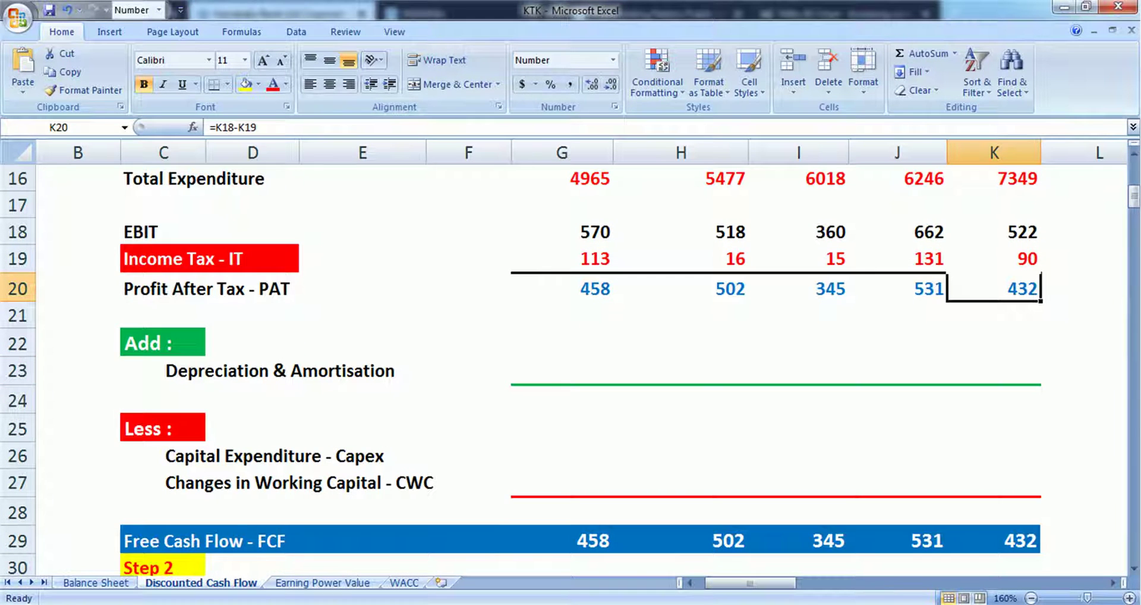
click(561, 370)
click(561, 455)
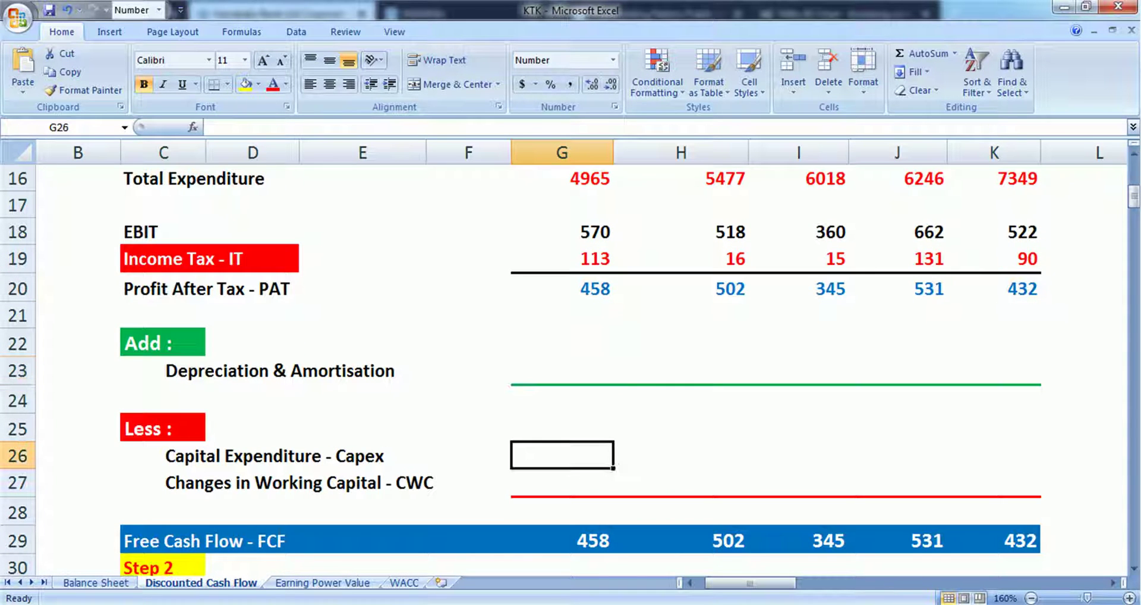
Step: Examine the Terminal Value formula and compare the WACC rate with the weighted cost calculation on the WACC sheet
scroll(570, 356, down, 3)
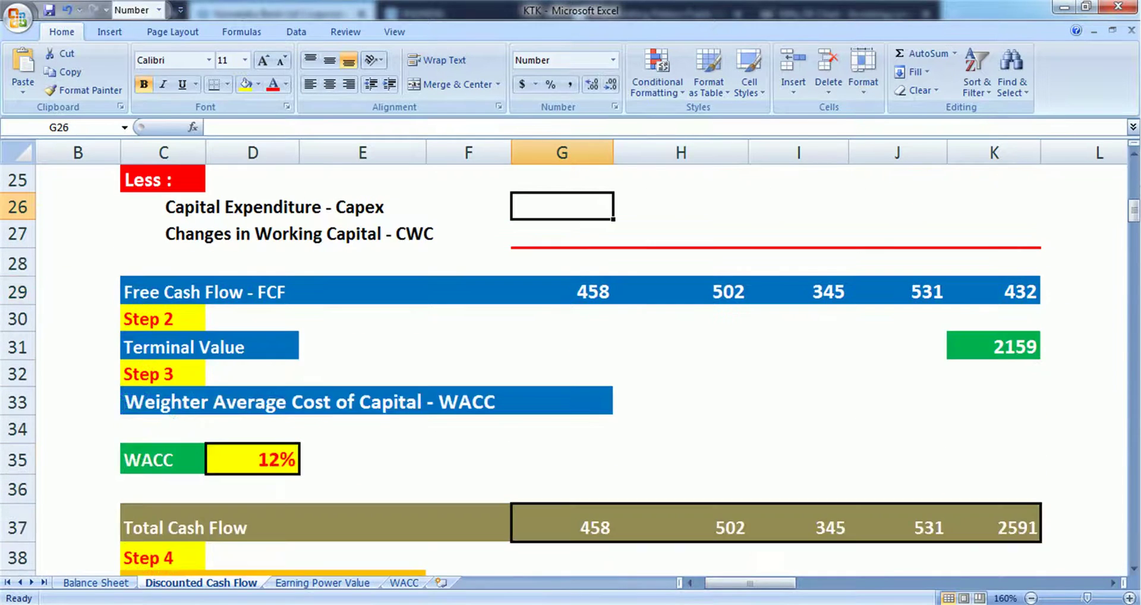
click(993, 346)
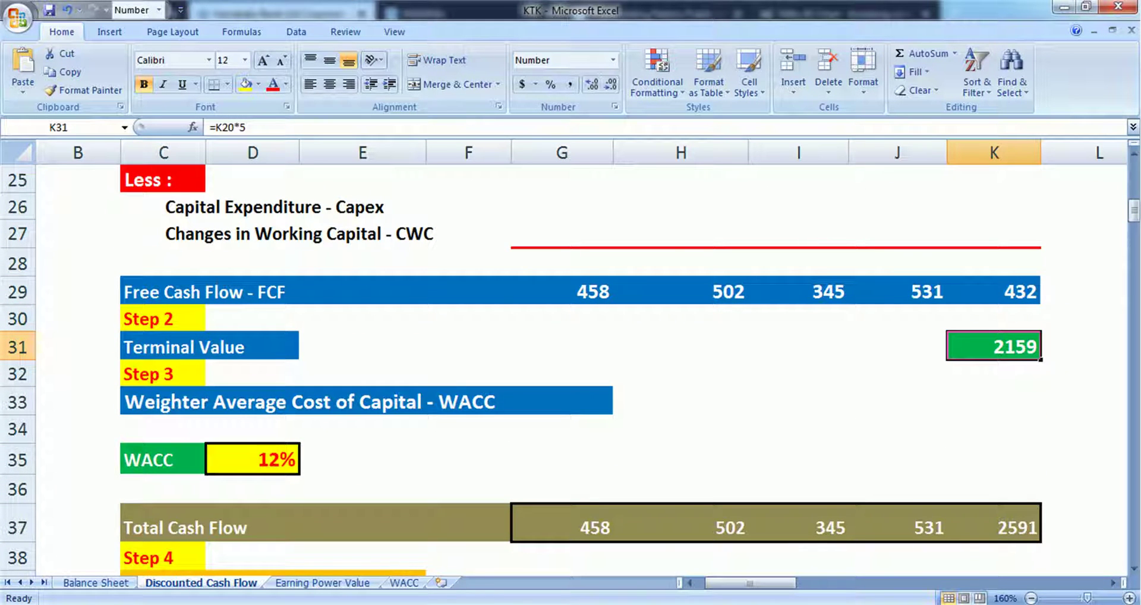
click(262, 459)
click(404, 583)
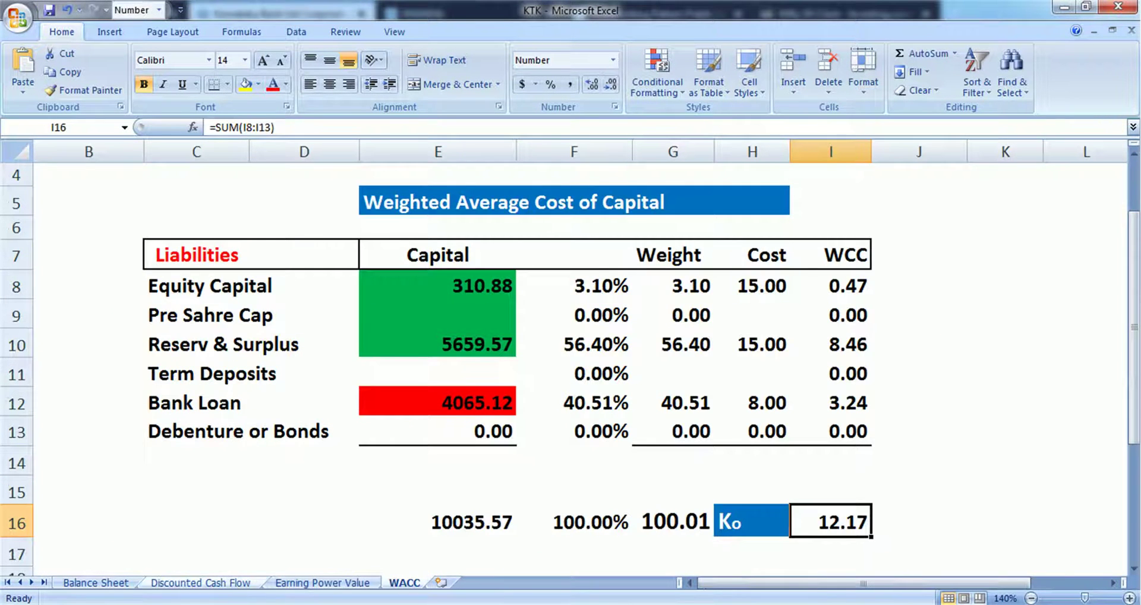
click(200, 582)
Step: Review the Enterprise Value, Net Debit or Cash and NPV formulas in Step 4 of the Discounted Cash Flow sheet
scroll(570, 356, down, 2)
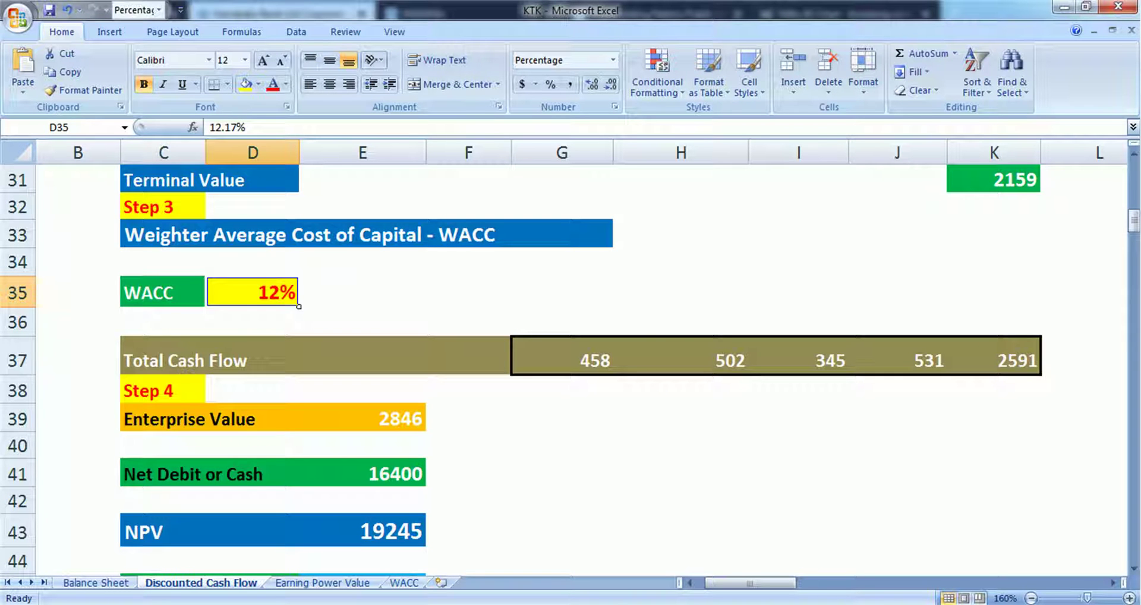
click(362, 418)
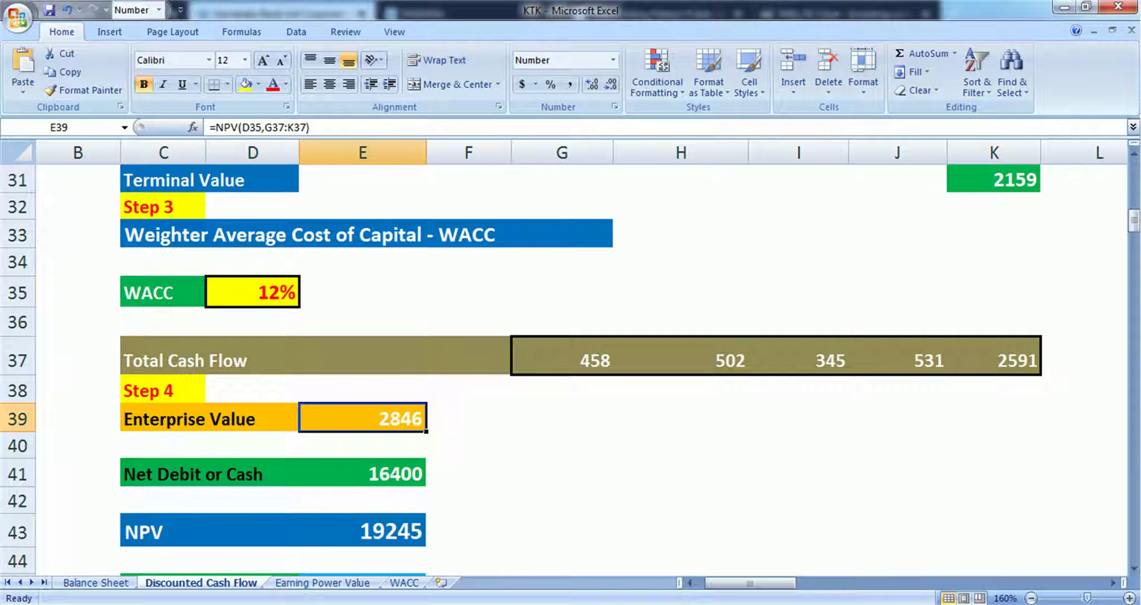
scroll(570, 357, down, 1)
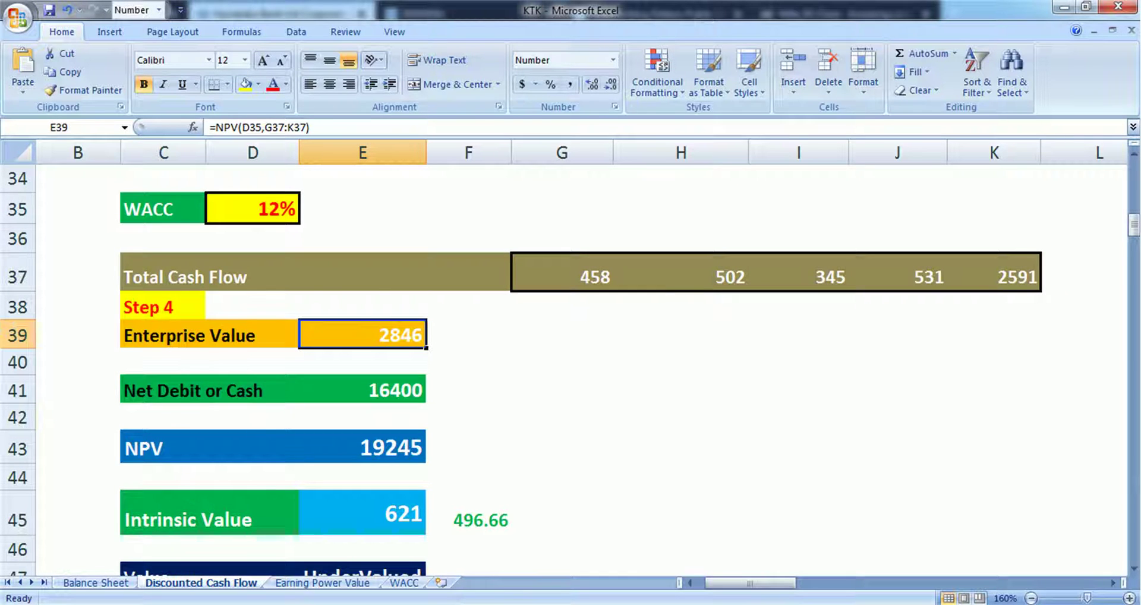
click(362, 389)
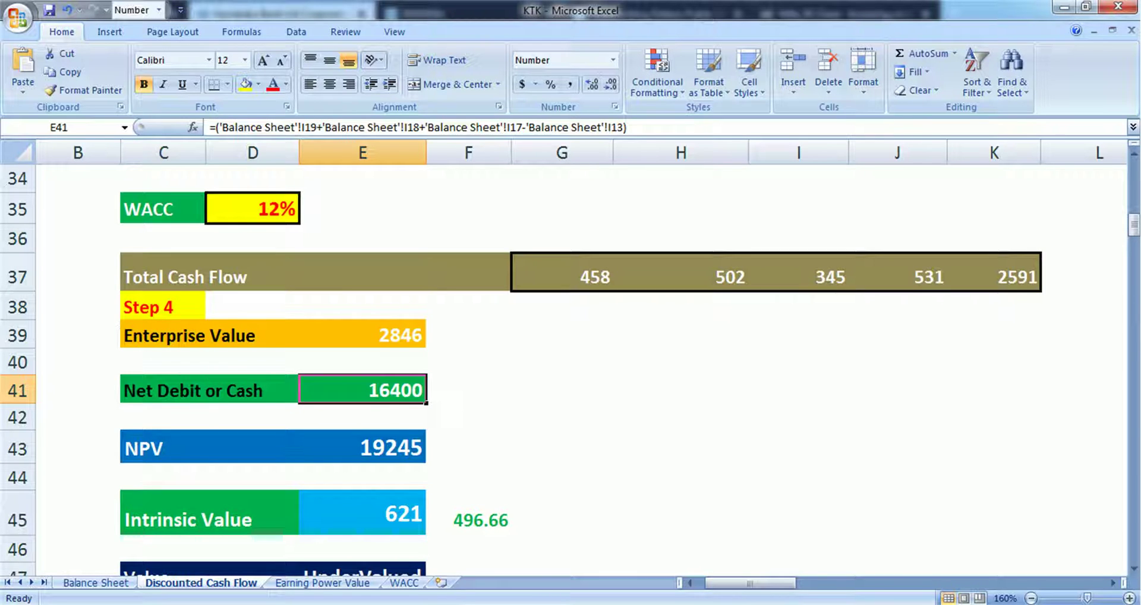
click(362, 447)
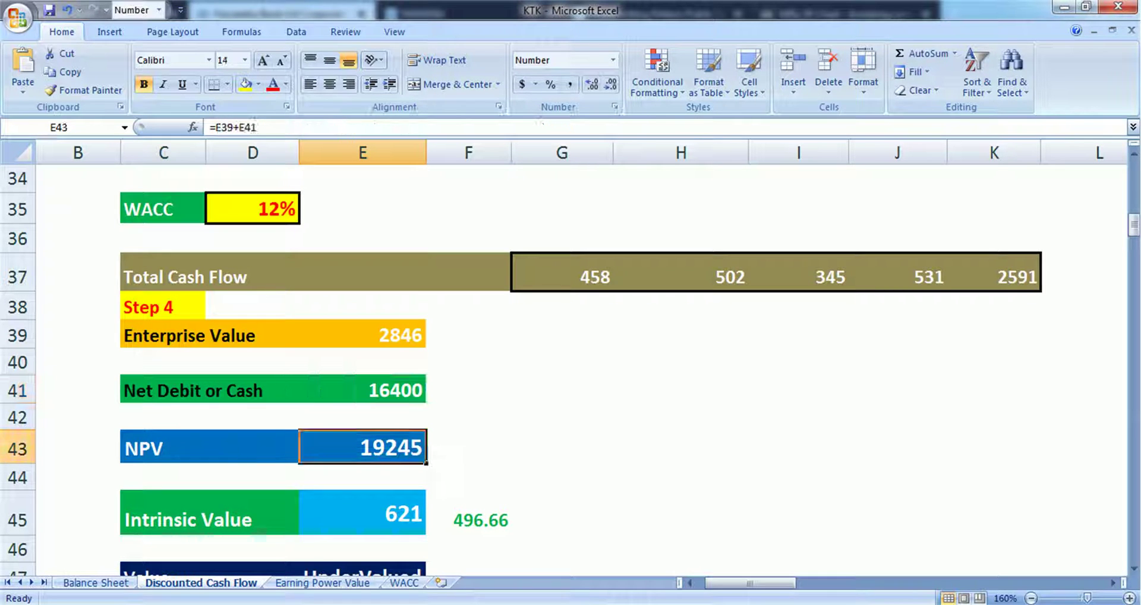
scroll(570, 368, down, 1)
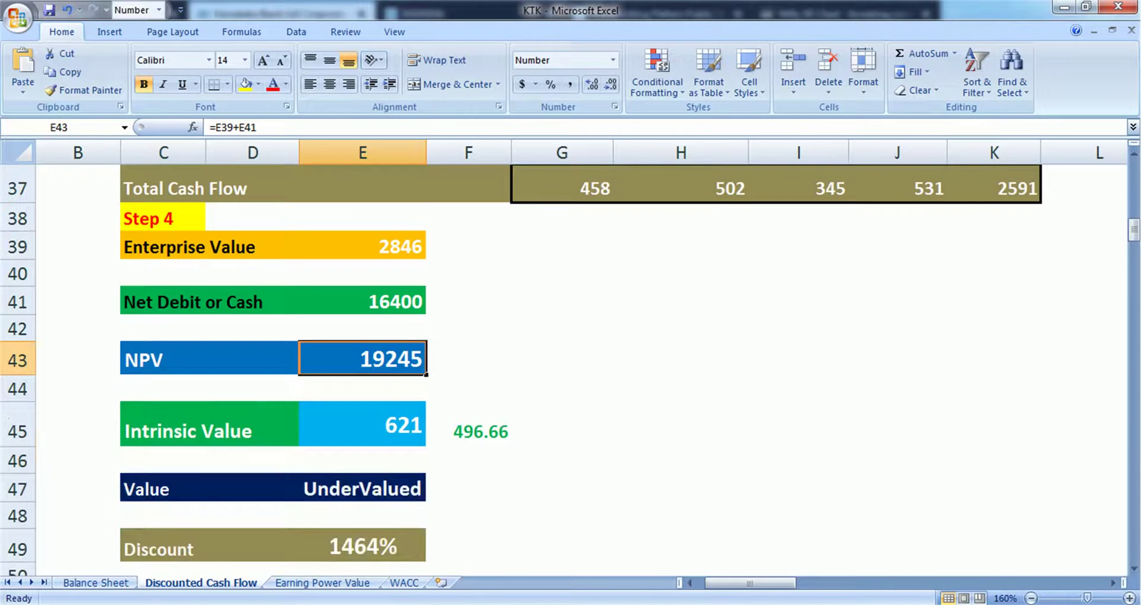
Step: Check the discounted cash flow Intrinsic Value formula and how Distribution Cash Flow averages Profit After Tax on the Earning Power Value sheet
click(363, 424)
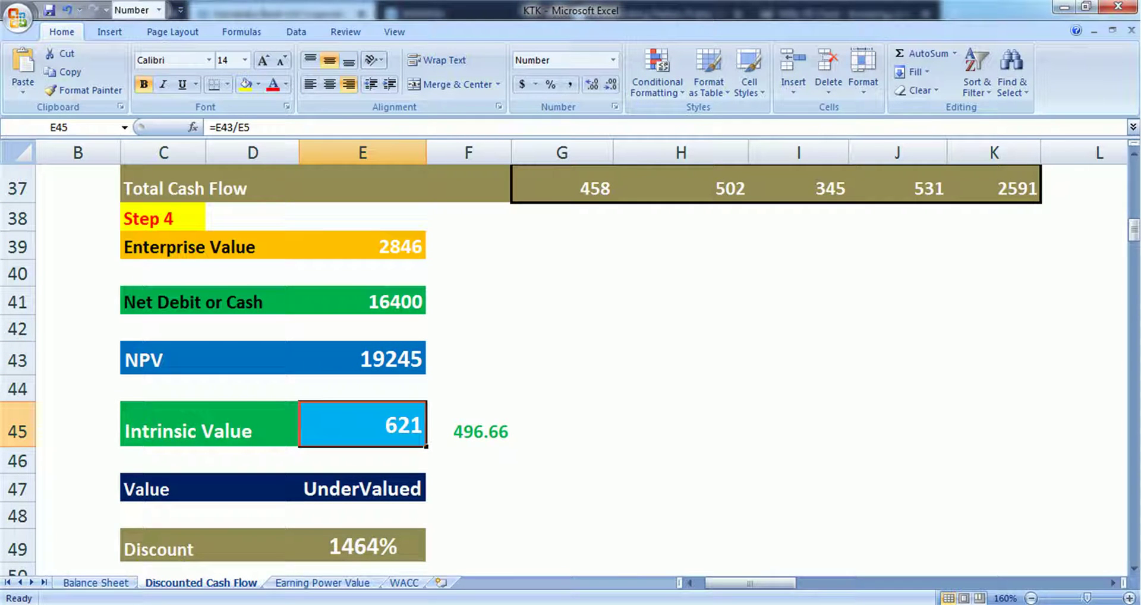
click(322, 582)
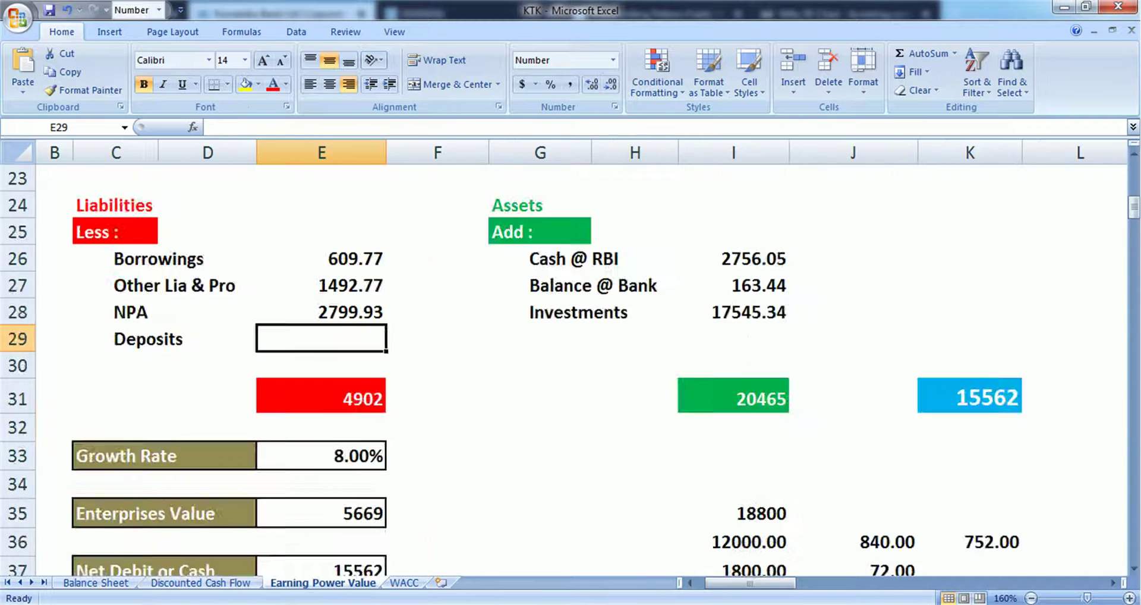
scroll(570, 357, up, 8)
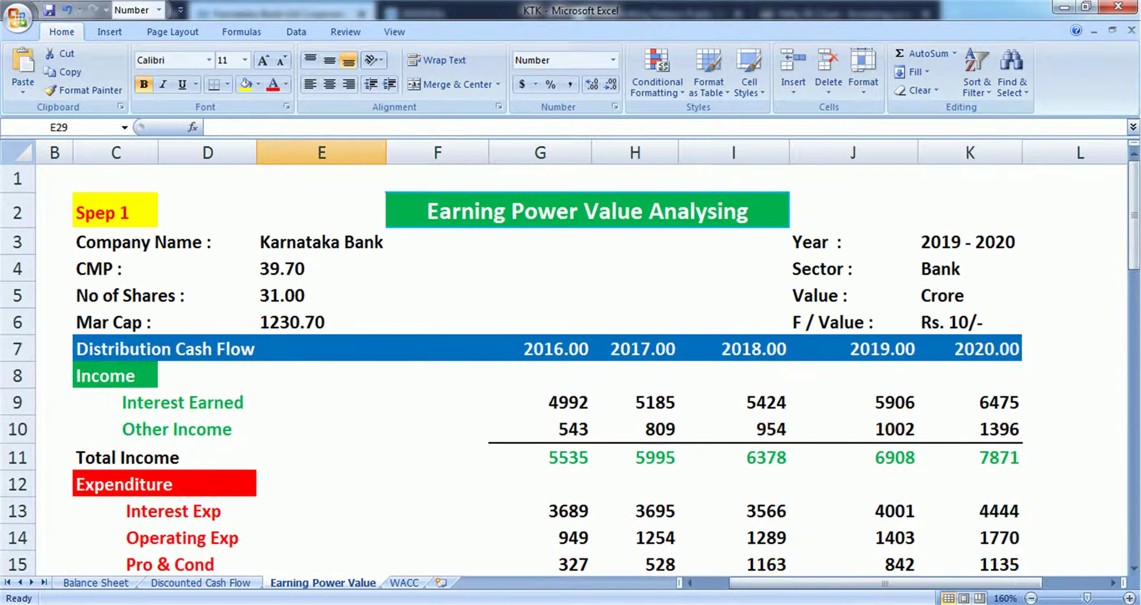
scroll(570, 356, down, 4)
drag(558, 370, 986, 370)
click(969, 423)
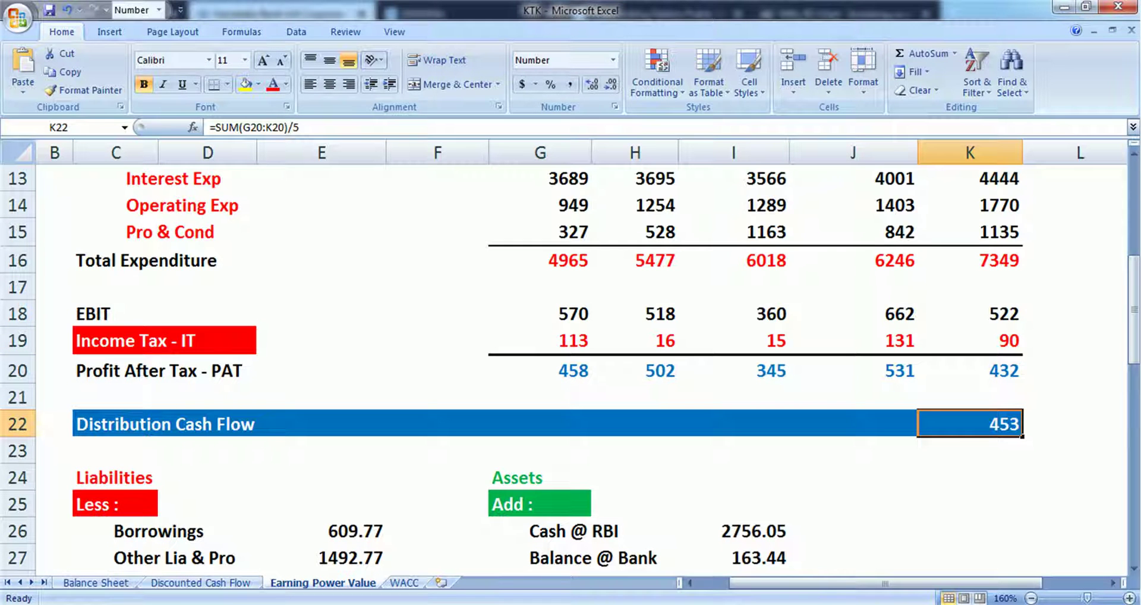
Step: Examine the Liabilities and Assets cells linked to the Balance Sheet and the net difference formula on the Earning Power Value sheet
scroll(323, 166, down, 3)
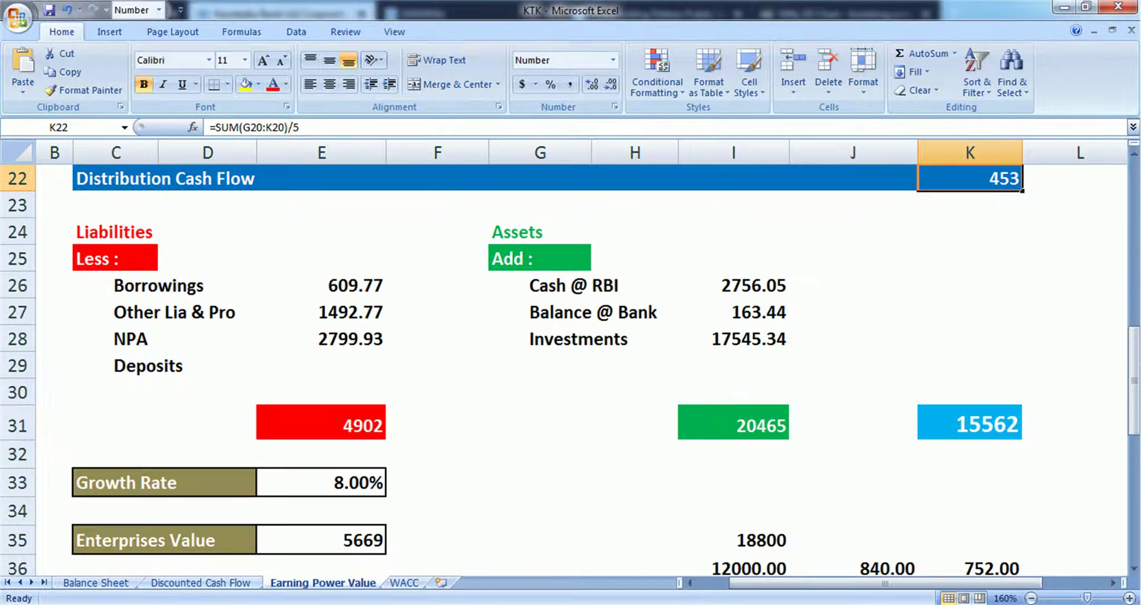
click(321, 285)
scroll(571, 368, up, 1)
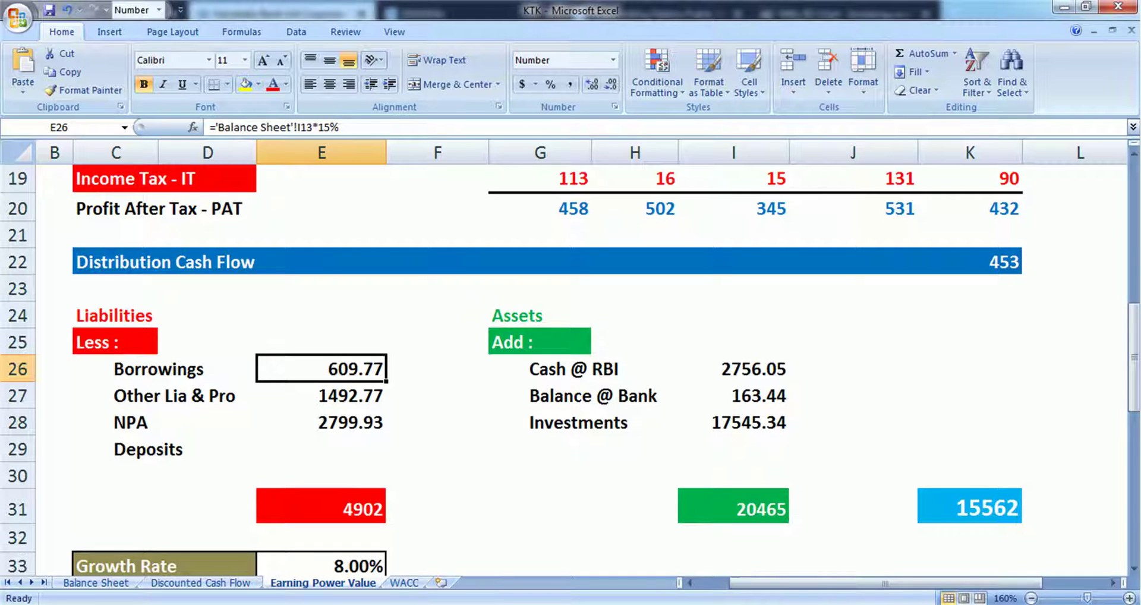
click(321, 395)
click(321, 422)
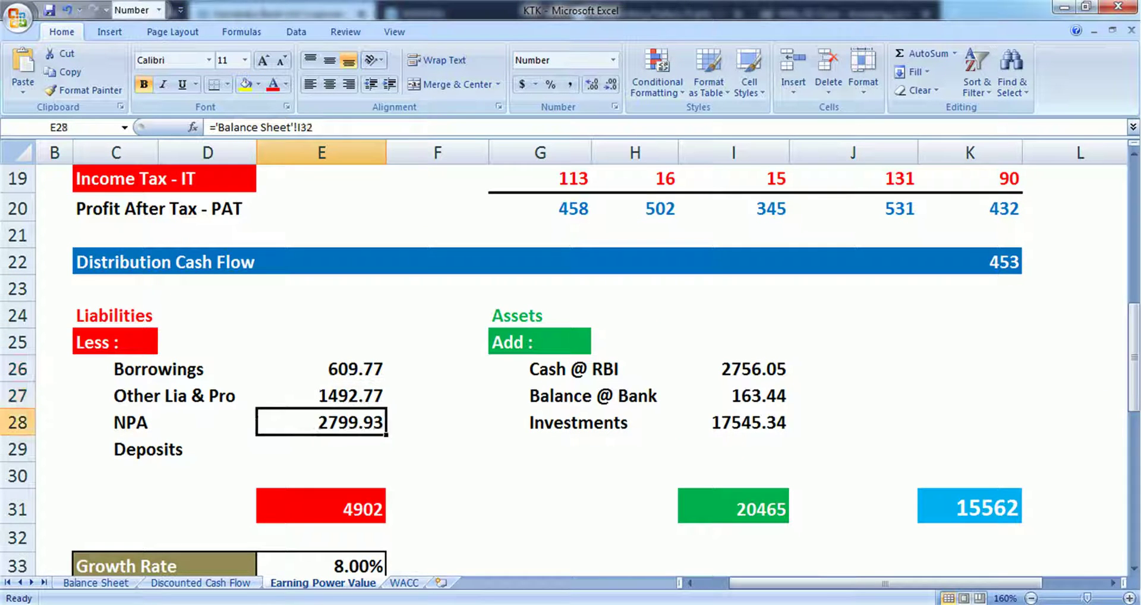
drag(734, 369, 733, 422)
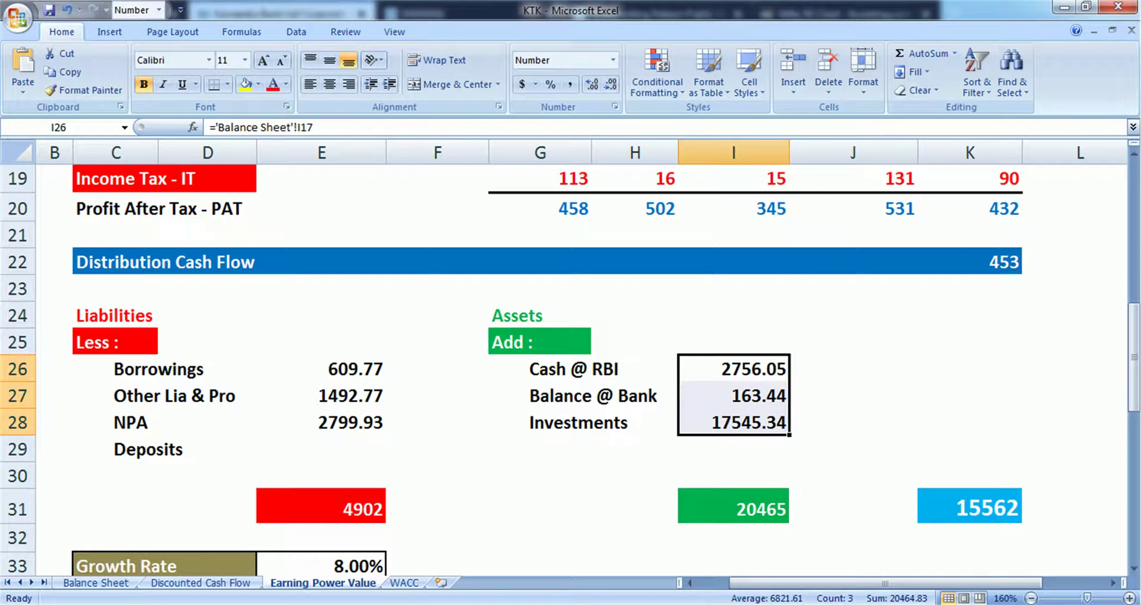
click(969, 507)
Step: Review the Growth Rate, Enterprises Value, NPV and Intrinsic Value cells of the earning power valuation
scroll(570, 356, down, 3)
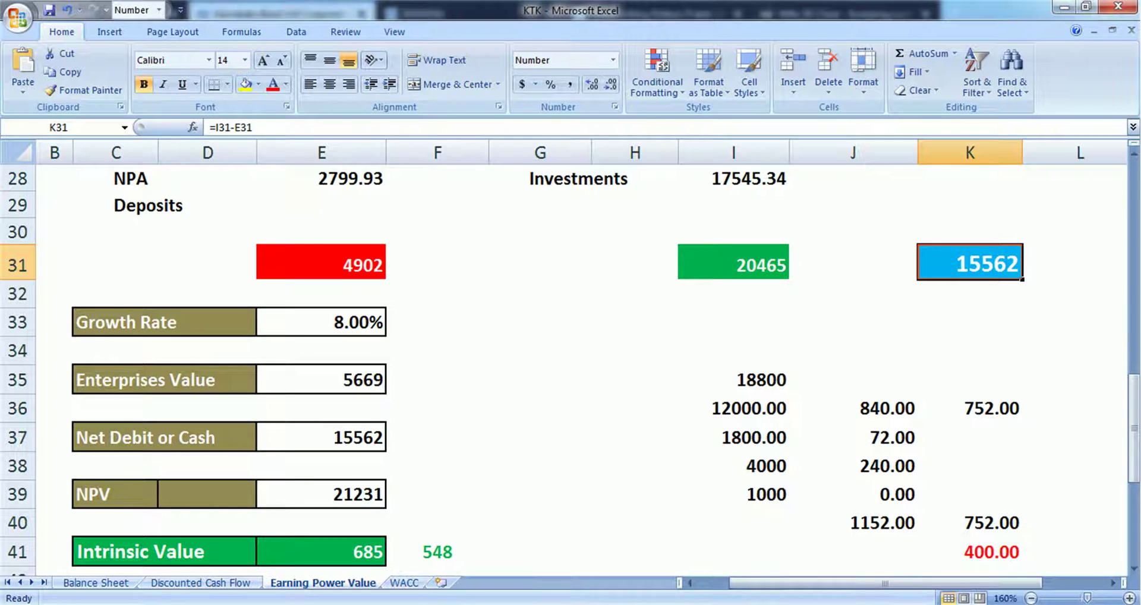
click(321, 322)
click(321, 380)
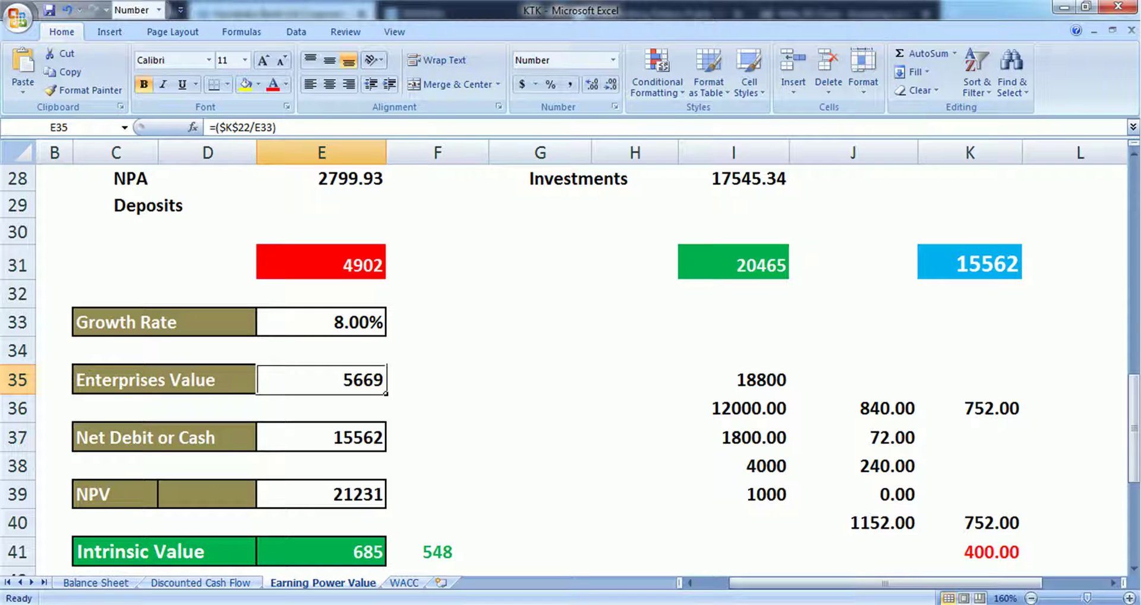
click(351, 497)
scroll(352, 498, down, 1)
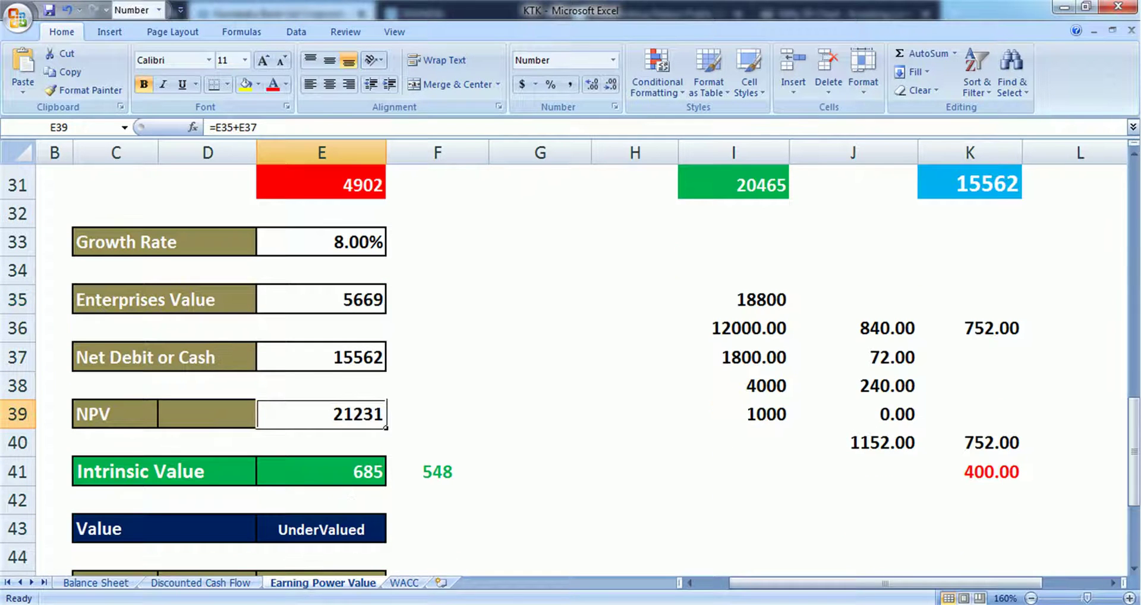
click(321, 471)
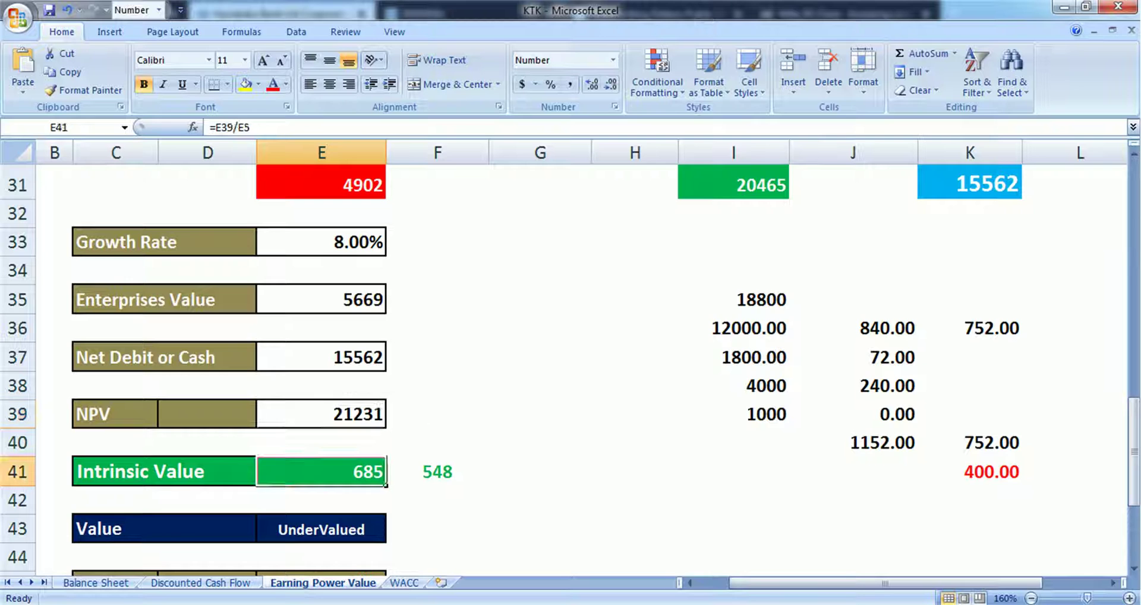
Step: Compare the valuation results on the Discounted Cash Flow and Earning Power Value sheets
click(200, 582)
click(322, 582)
click(201, 582)
click(323, 582)
Step: Examine the latest-year Deposits, Borrowings and Advances figures on the Balance Sheet
click(95, 582)
drag(753, 583, 841, 582)
scroll(570, 357, down, 1)
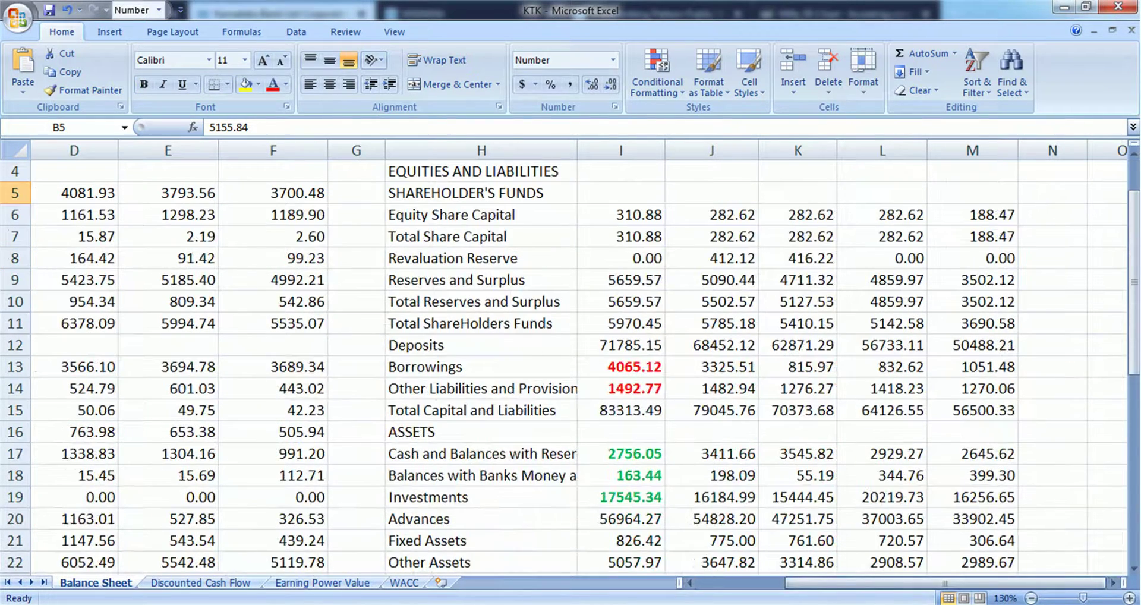
click(620, 344)
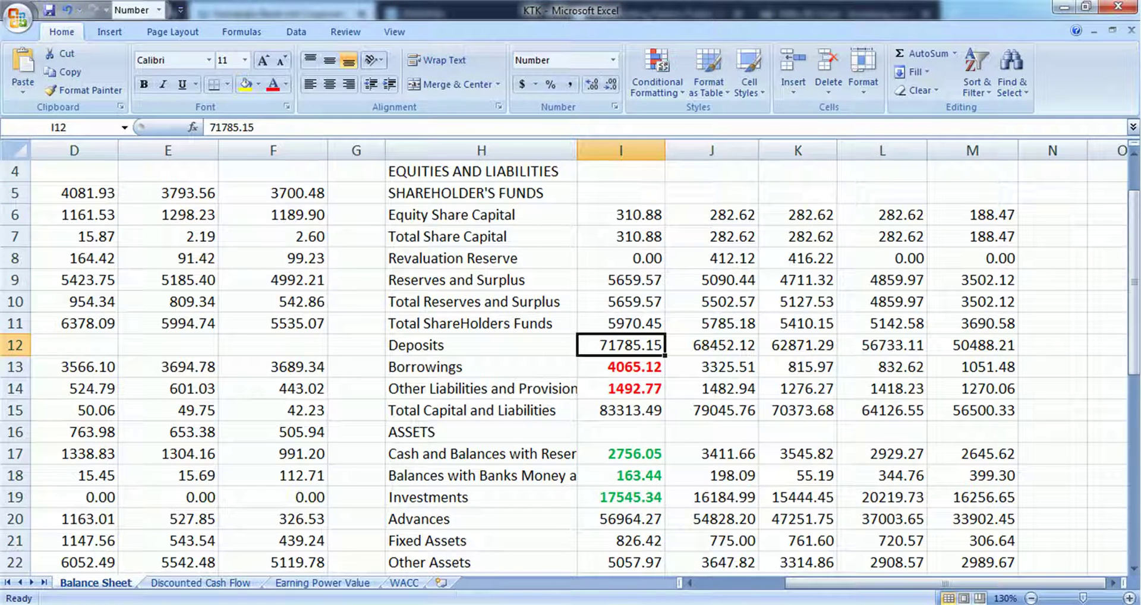
click(620, 519)
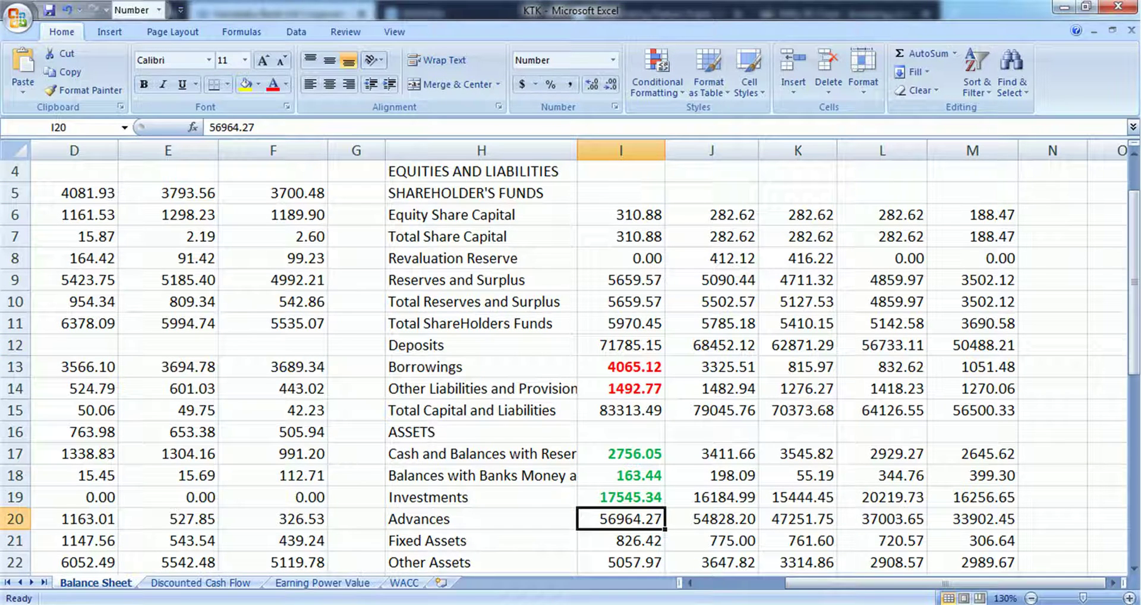
click(621, 367)
drag(620, 344, 620, 366)
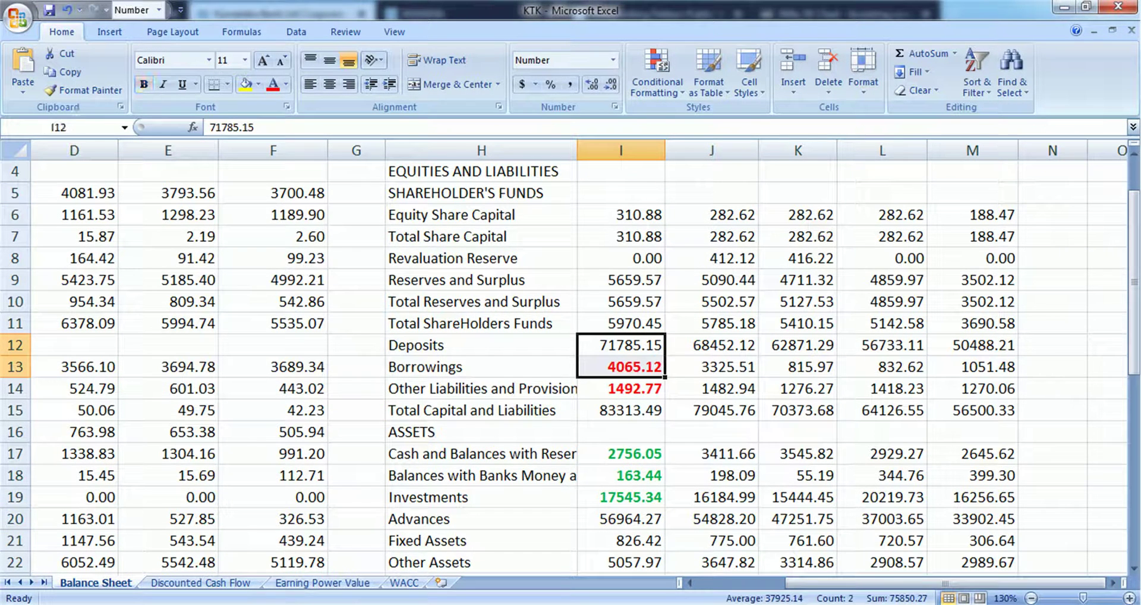
click(620, 519)
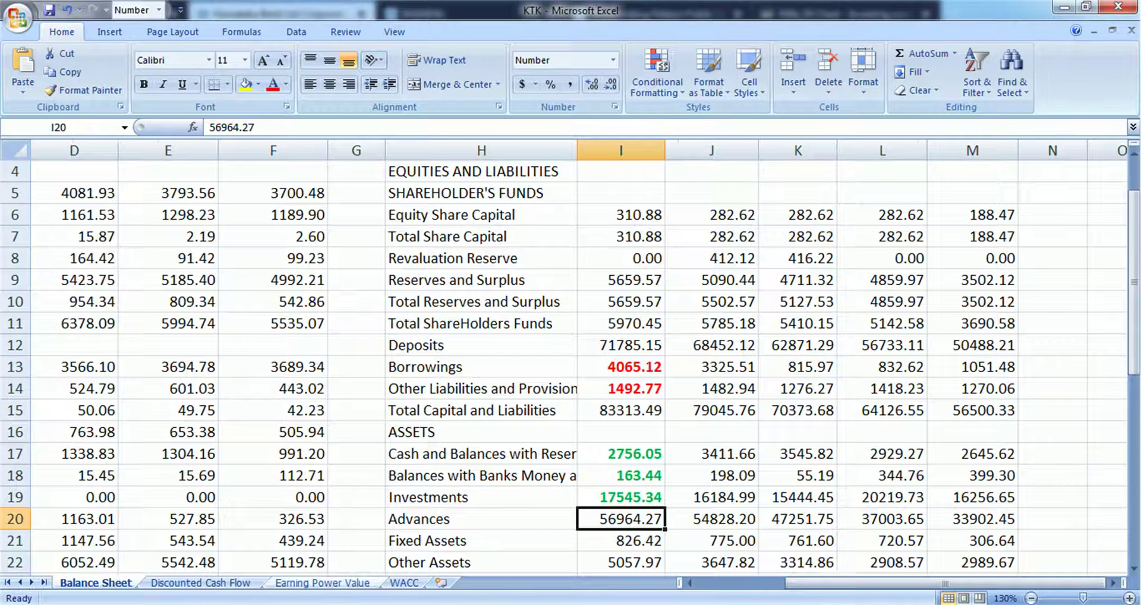
Step: Compare the sample deposit amount in I35 of Earning Power Value with the Balance Sheet's cash, bank balance and Deposits figures
click(323, 582)
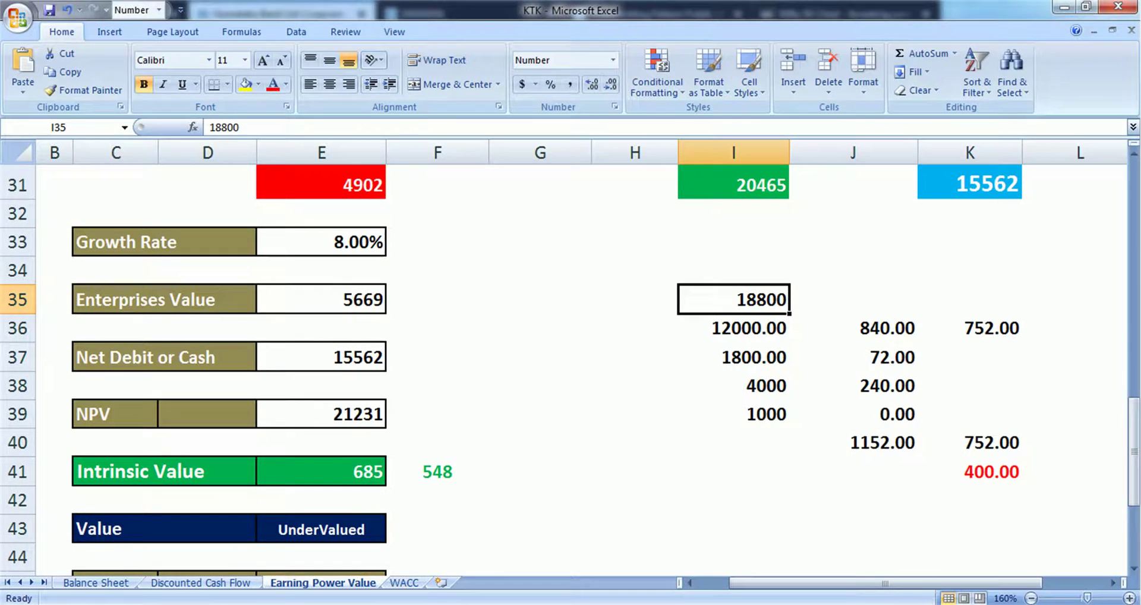
click(95, 583)
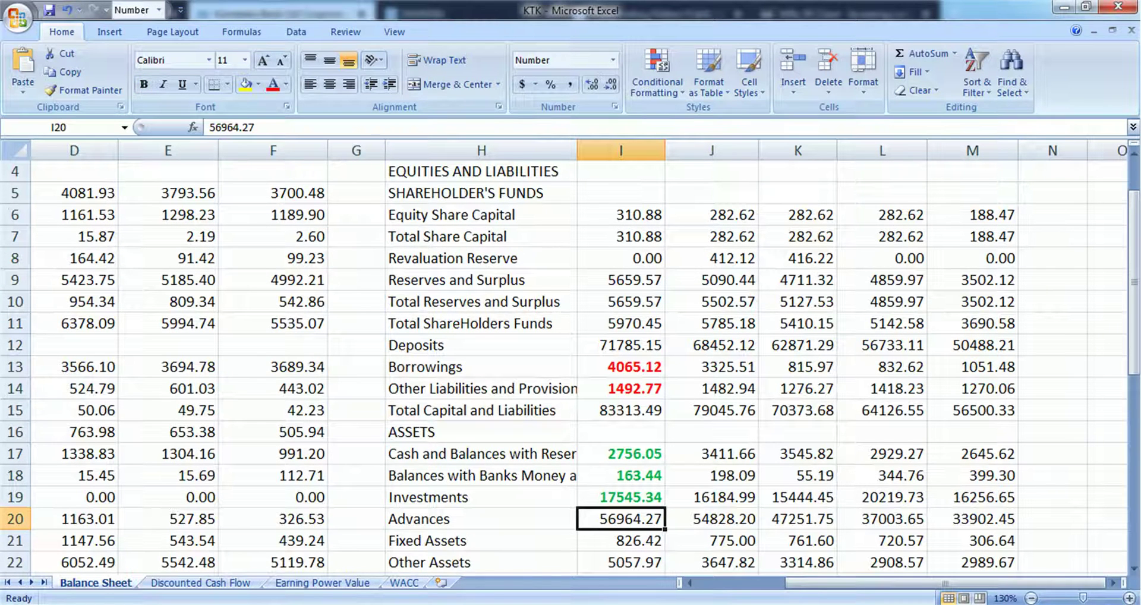
key(Up)
key(Up)
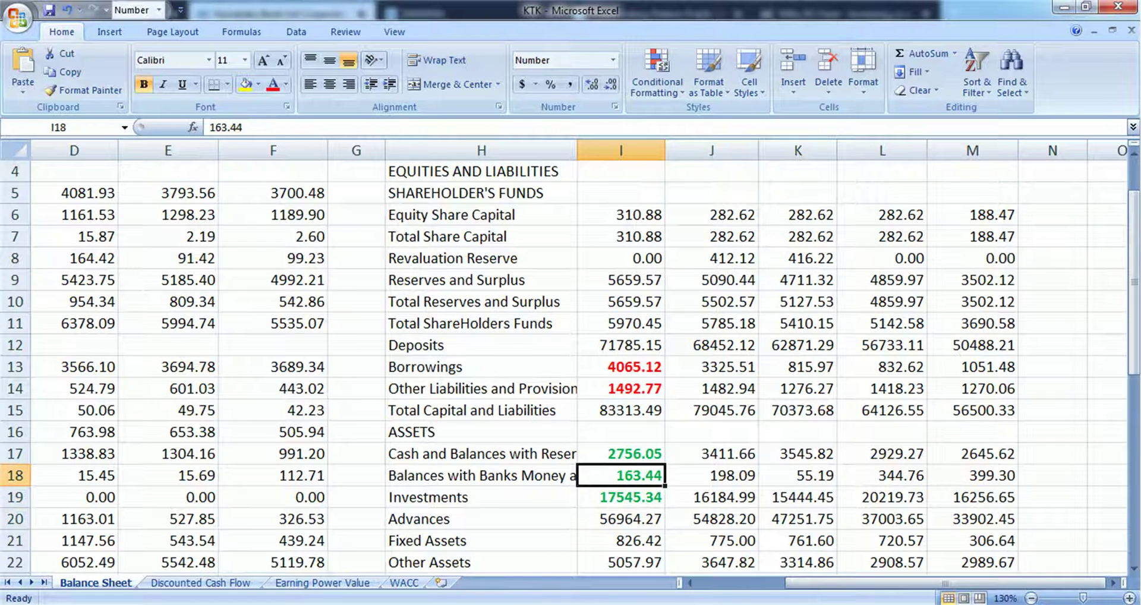
key(Up)
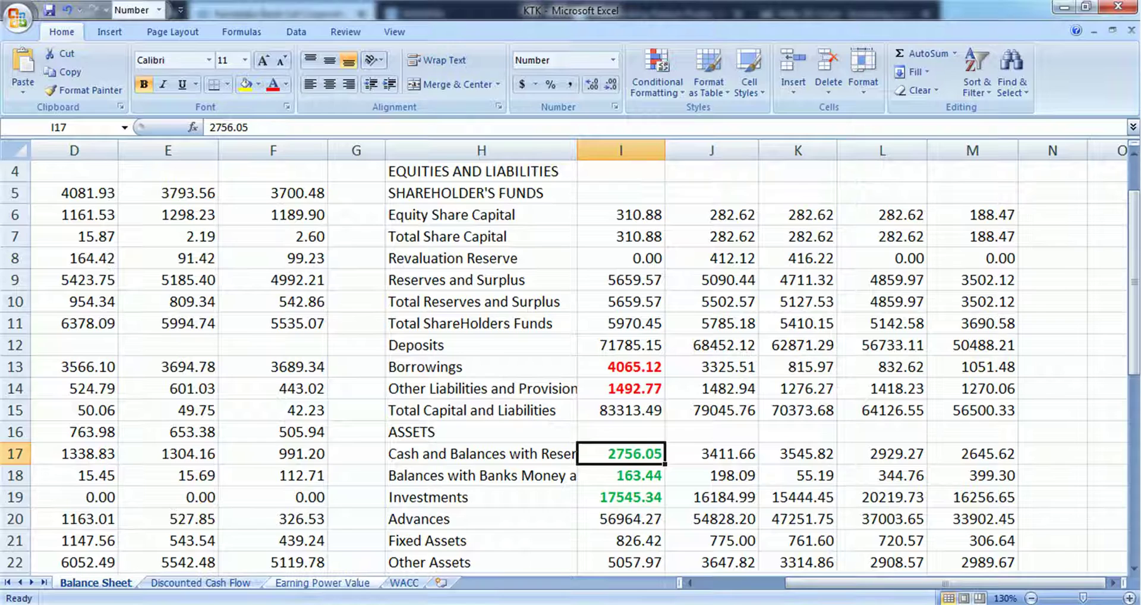
click(321, 582)
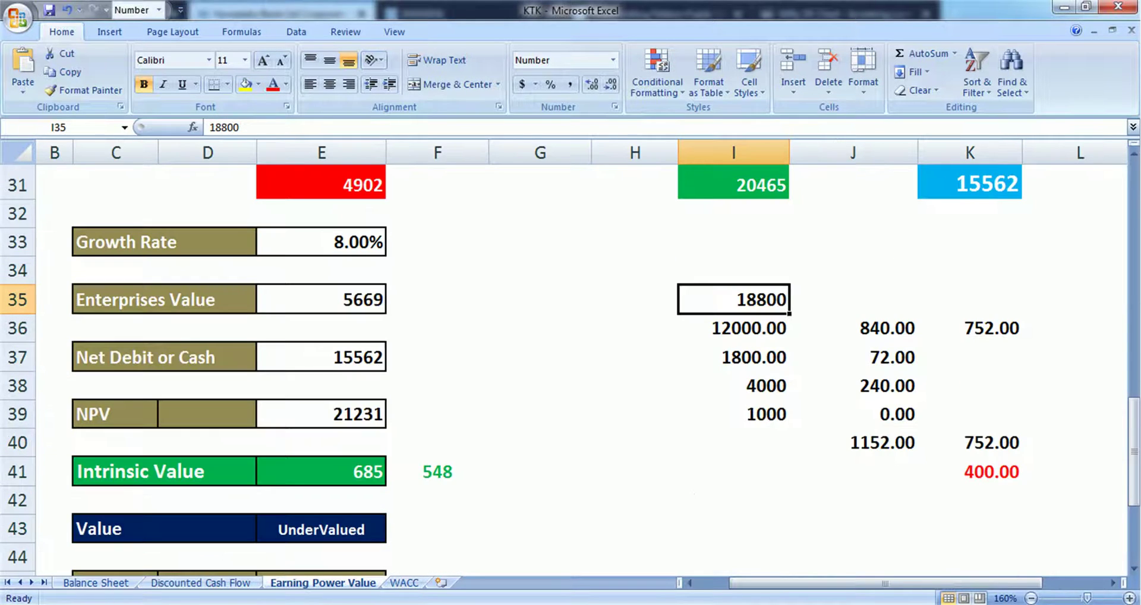
key(ctrl+Page_Up)
key(ctrl+Page_Up)
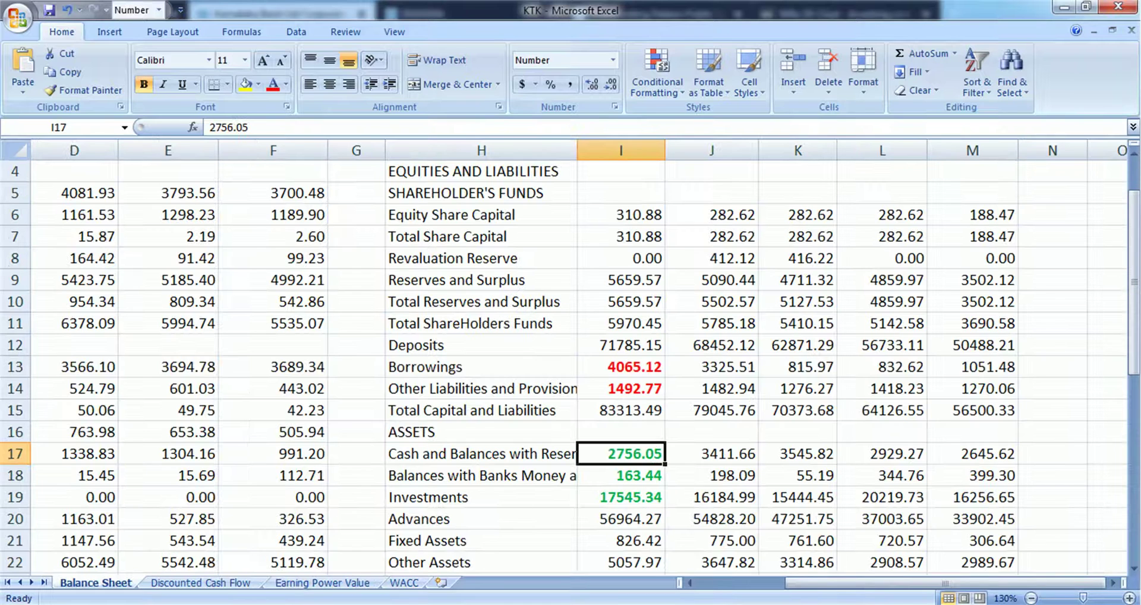
click(620, 345)
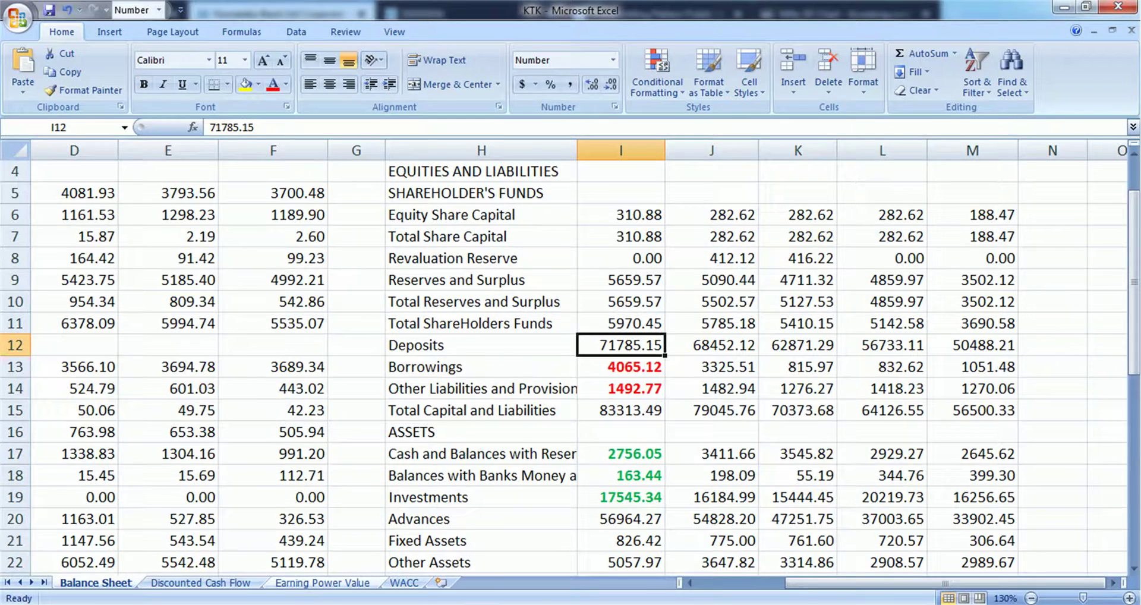
Step: Review how the sample deposit is split across cells I36 to I39 on the Earning Power Value sheet
click(322, 582)
click(733, 328)
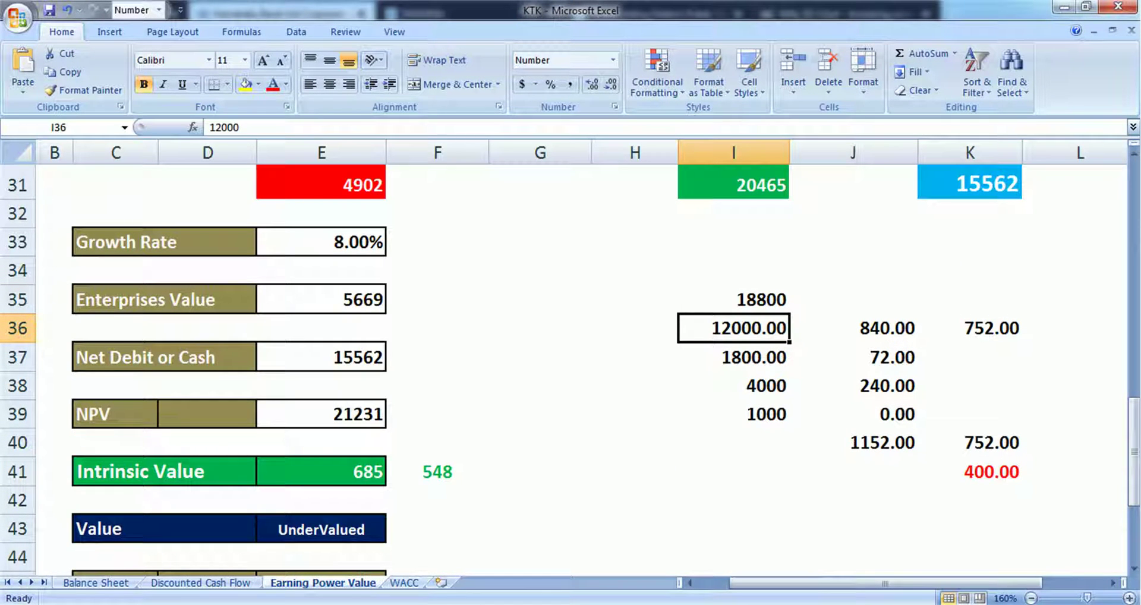
click(733, 357)
click(733, 386)
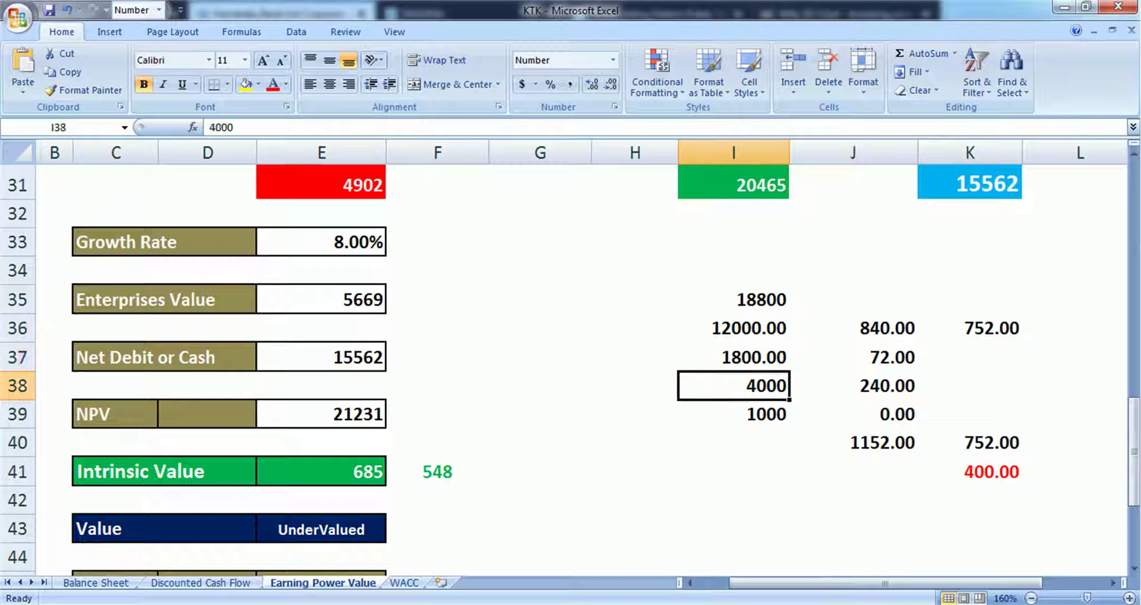
click(733, 414)
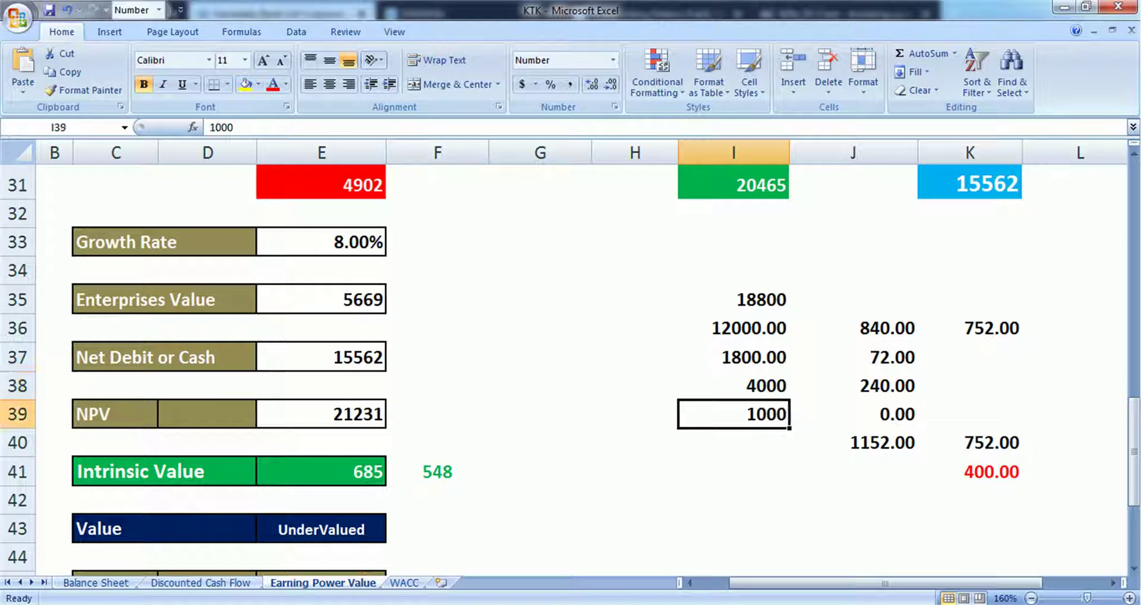
drag(733, 328, 733, 413)
click(734, 414)
click(733, 328)
Step: Examine the interest formulas beside the split amounts in column J and their sum in J40
click(853, 328)
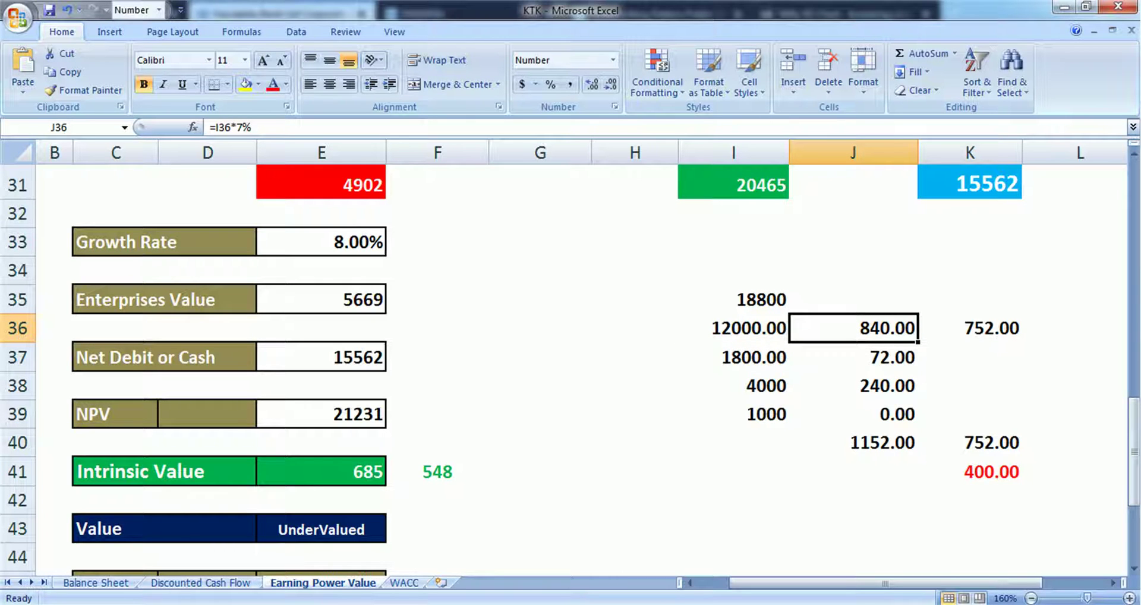
click(734, 357)
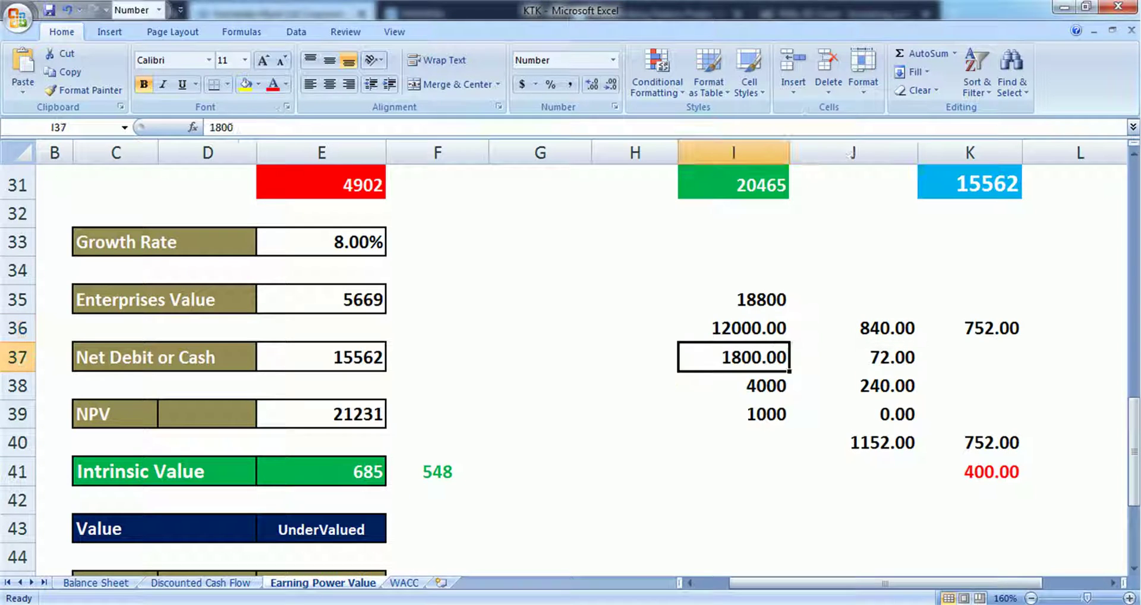
click(852, 357)
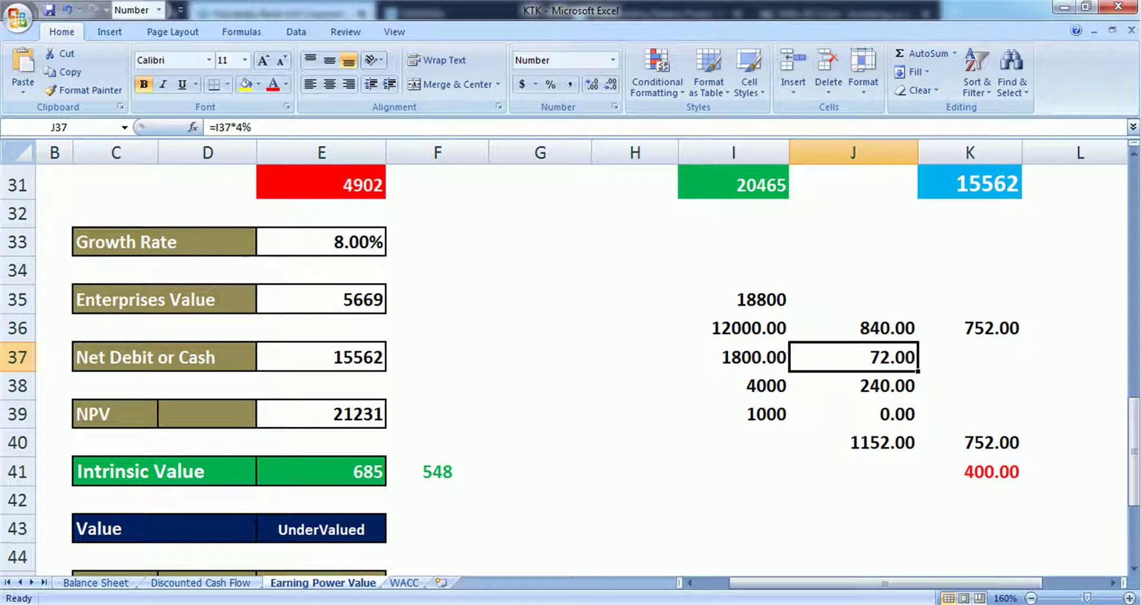
click(733, 386)
click(853, 386)
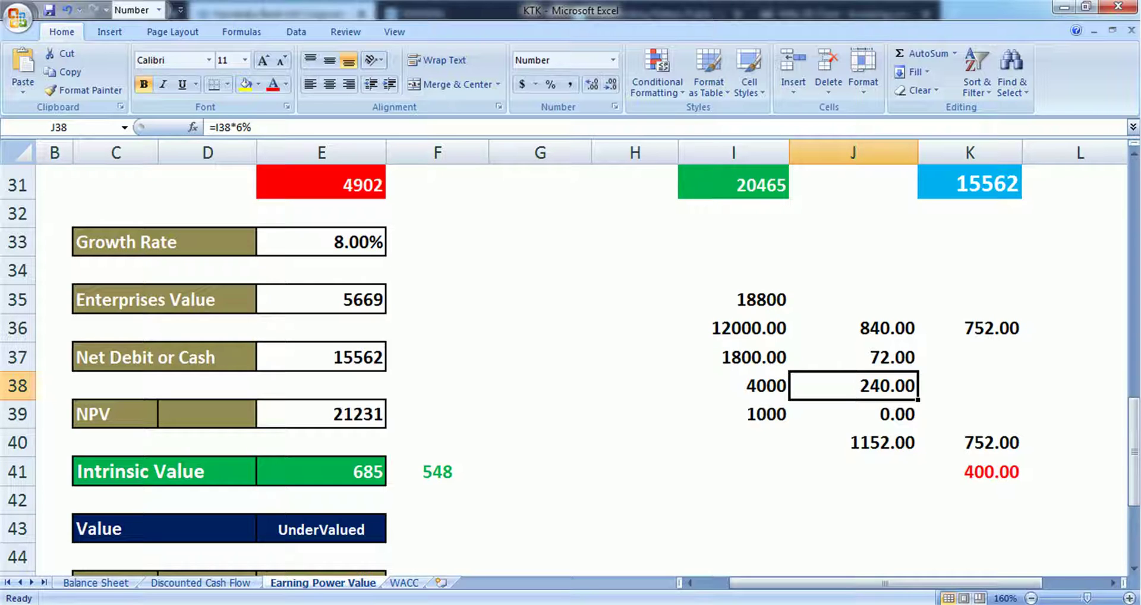
click(852, 442)
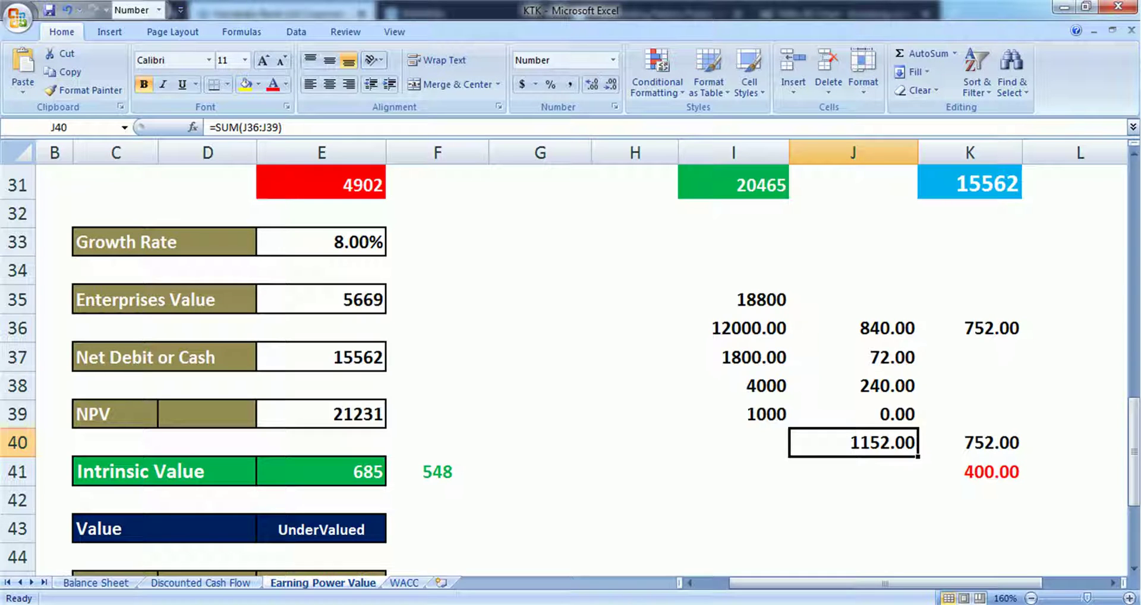
Step: Check the interest cost formula on the sample deposit in K36 and the net earnings formula in K41
click(733, 299)
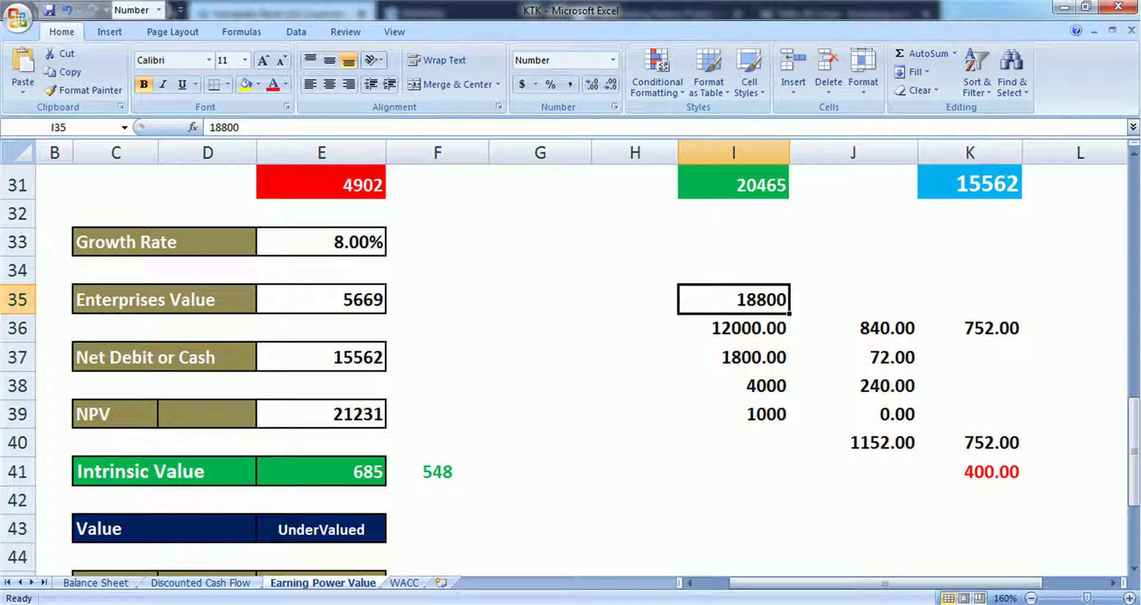
click(969, 327)
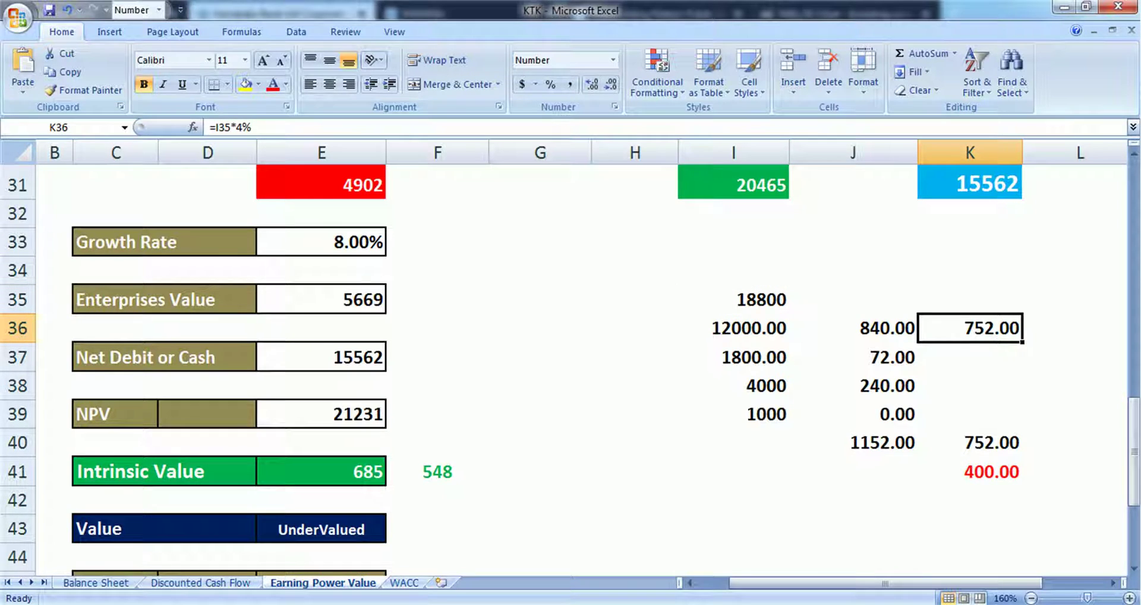
click(969, 471)
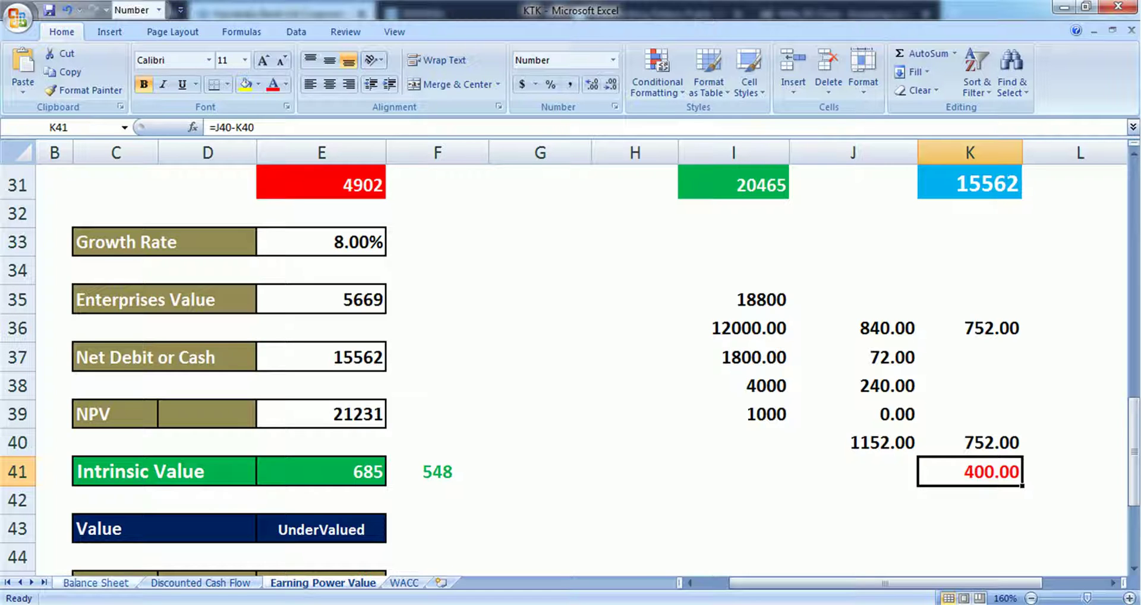
Step: Review the 01-03-20 interest on advances and Interest Expended figures in the Balance Sheet sheet's Profit & Loss account
click(95, 582)
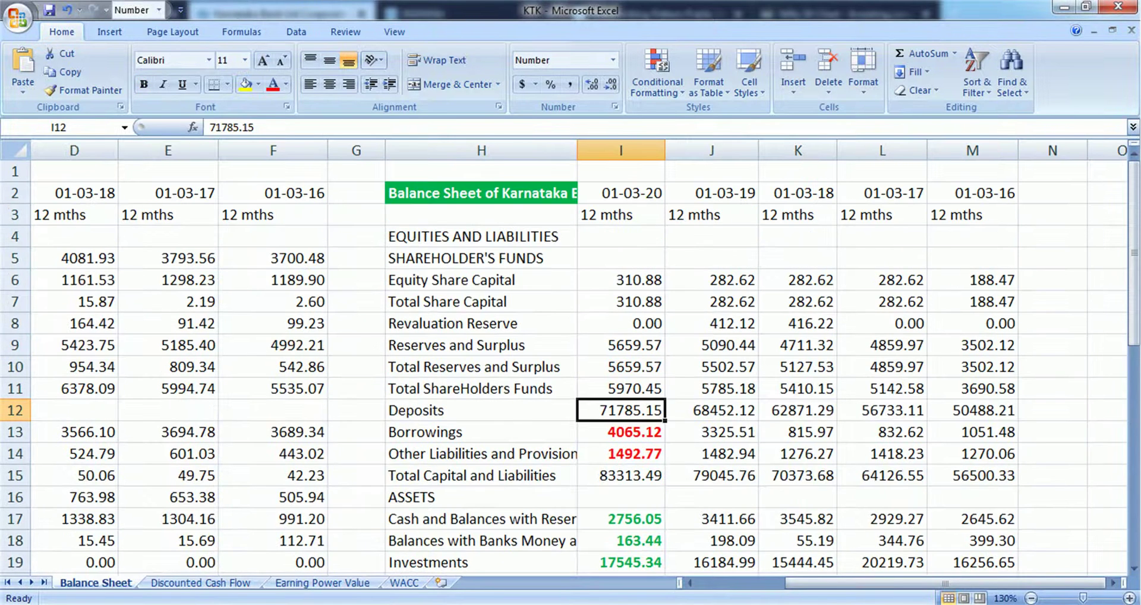
click(737, 582)
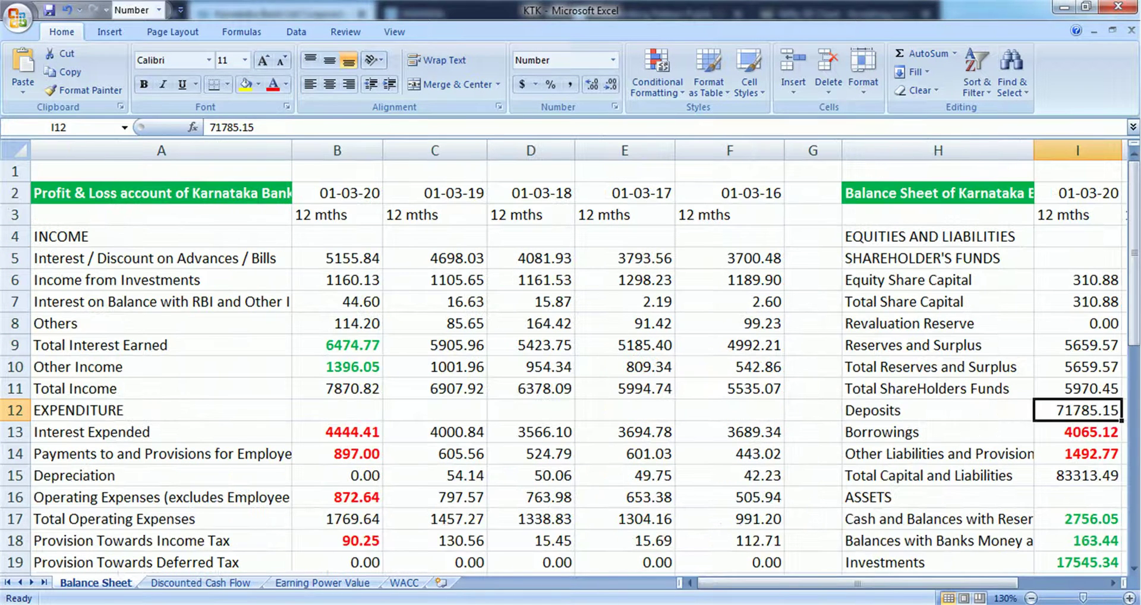
click(336, 257)
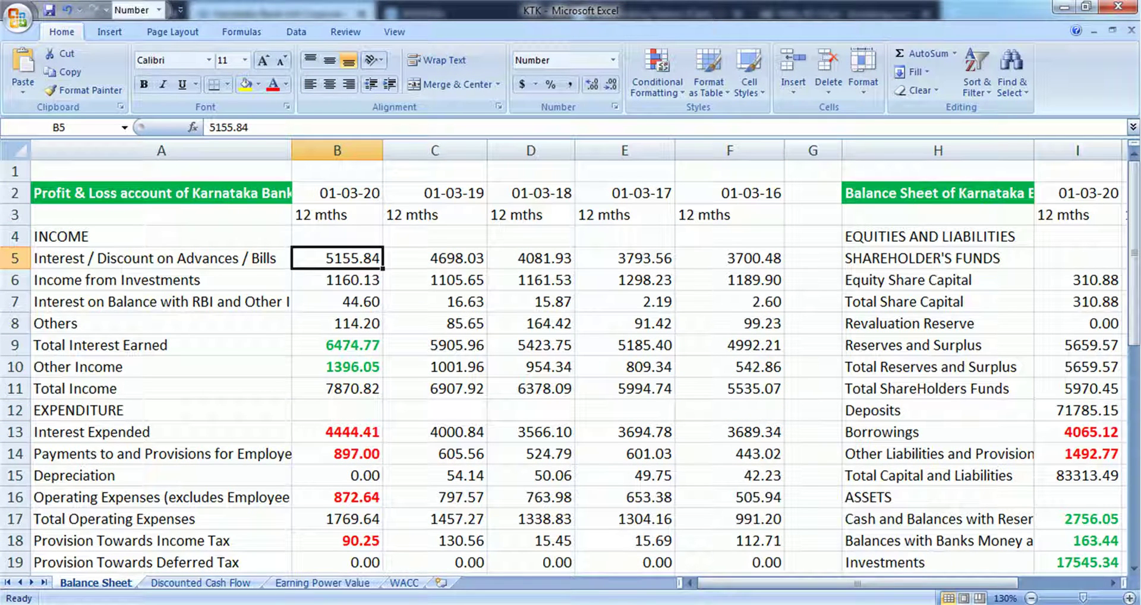
click(337, 432)
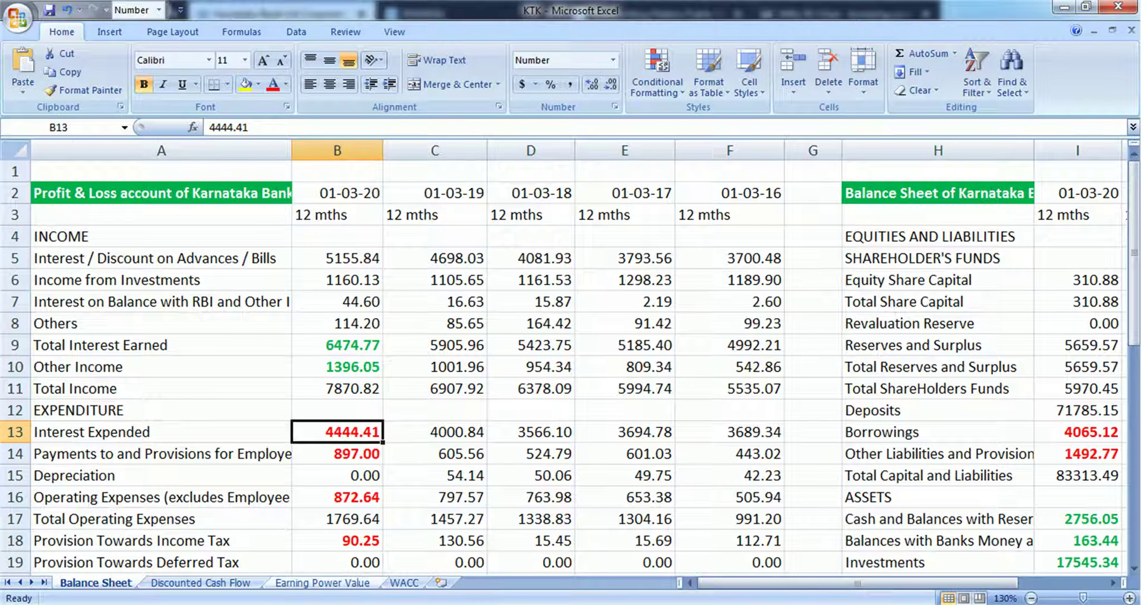
Step: Check the latest year's Profit After Tax formula in K20 on the Earning Power Value sheet
click(322, 582)
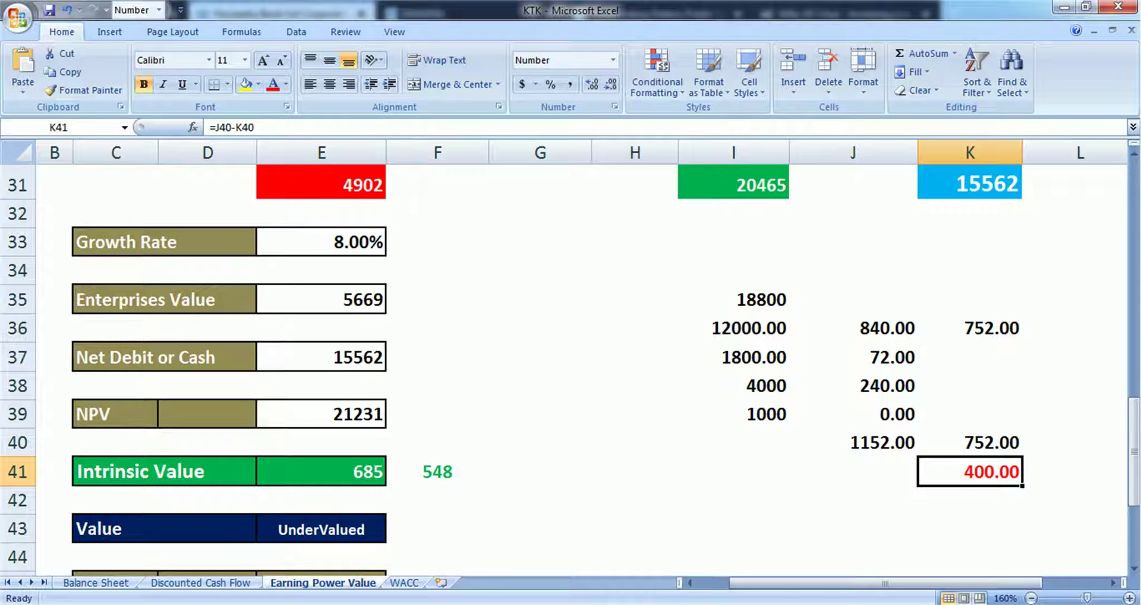
scroll(581, 368, up, 5)
click(969, 289)
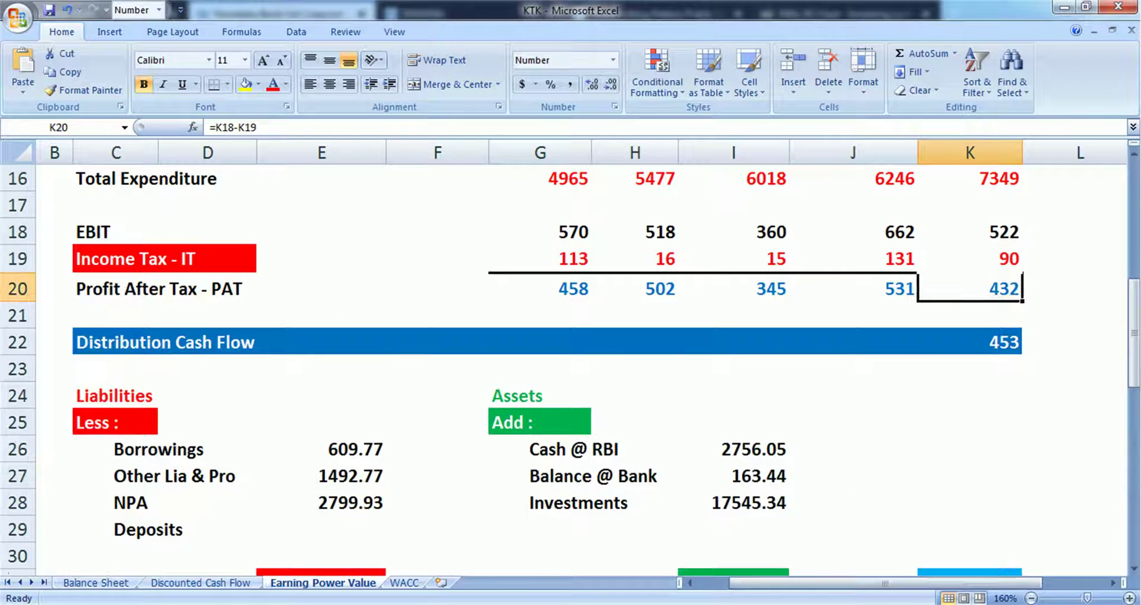
Step: Enter =('Balance Sheet'!I12+'Balance Sheet'!I13-'Balance Sheet'!I20)*75% as the Deposits liability in E29 on Earning Power Value
scroll(570, 357, down, 2)
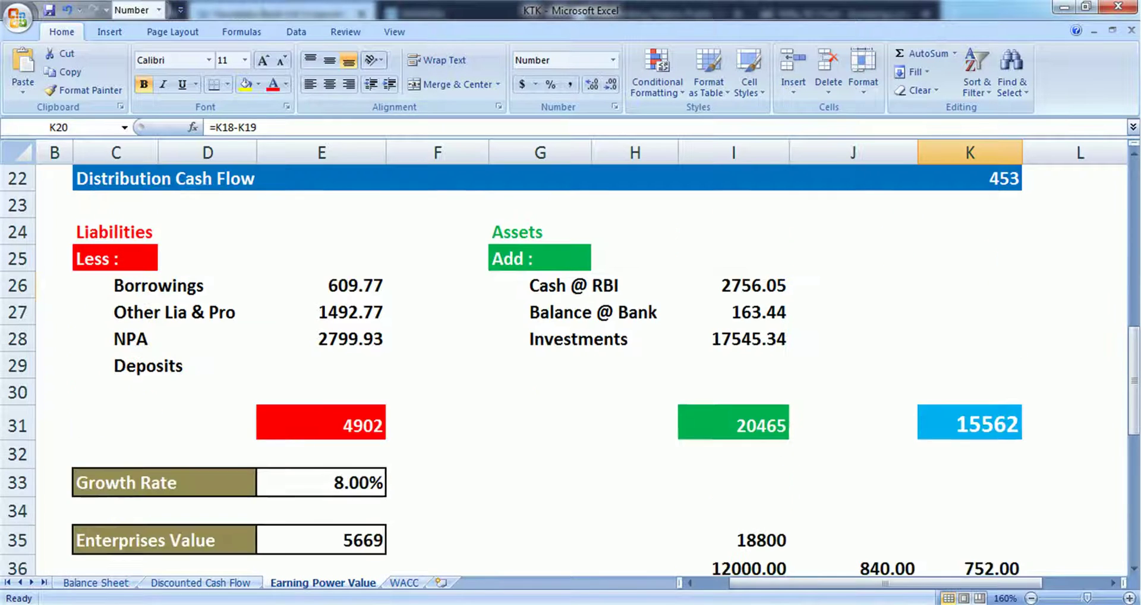
click(321, 364)
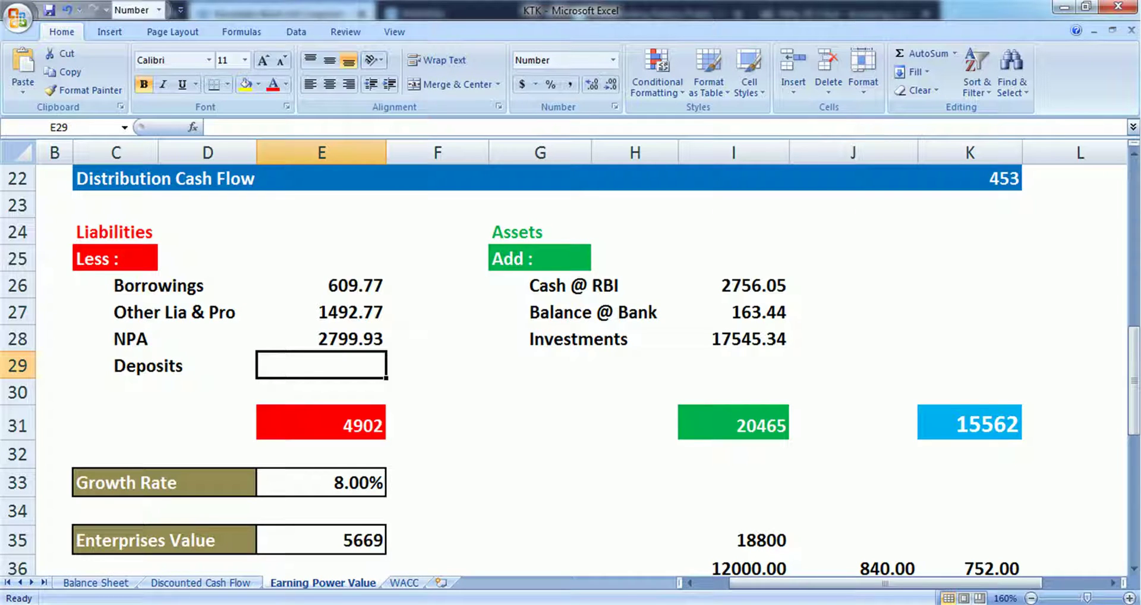
scroll(570, 356, down, 1)
scroll(570, 357, up, 1)
text(=()
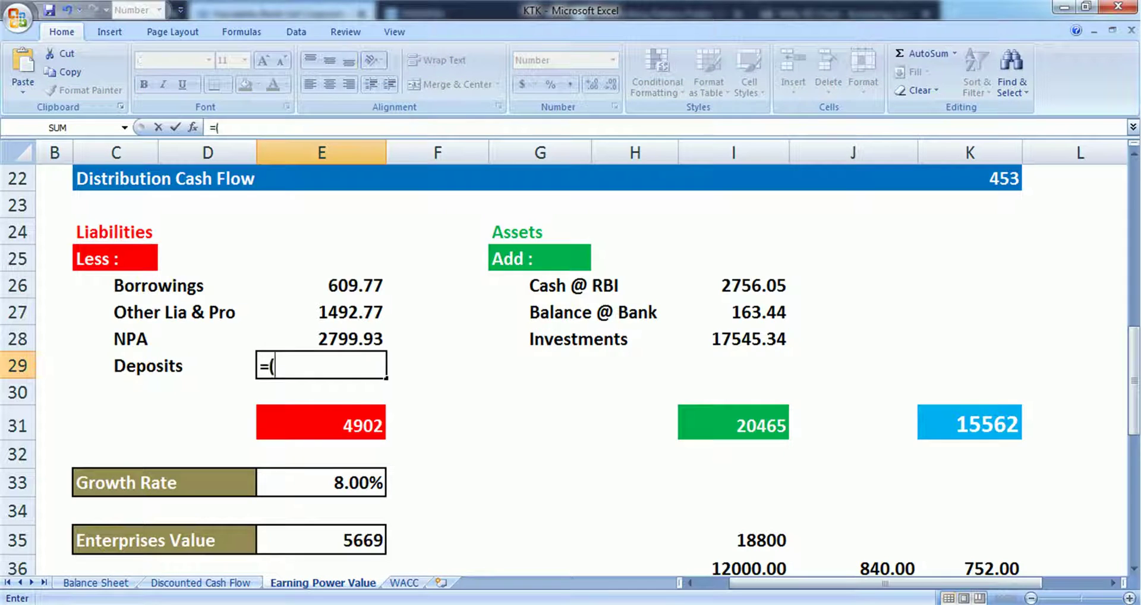
click(95, 582)
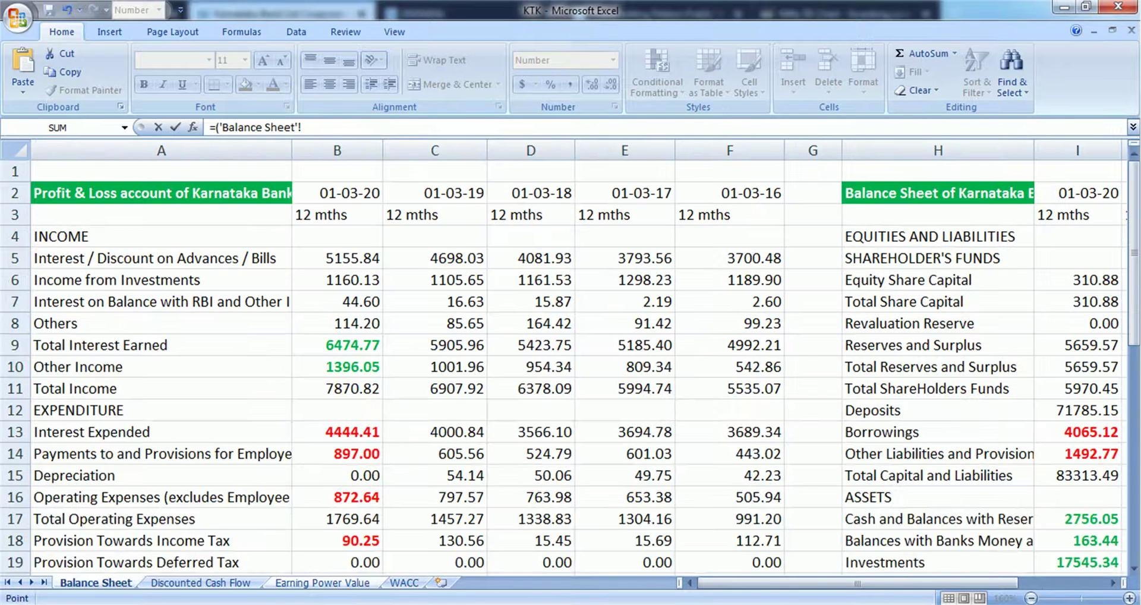
click(1076, 410)
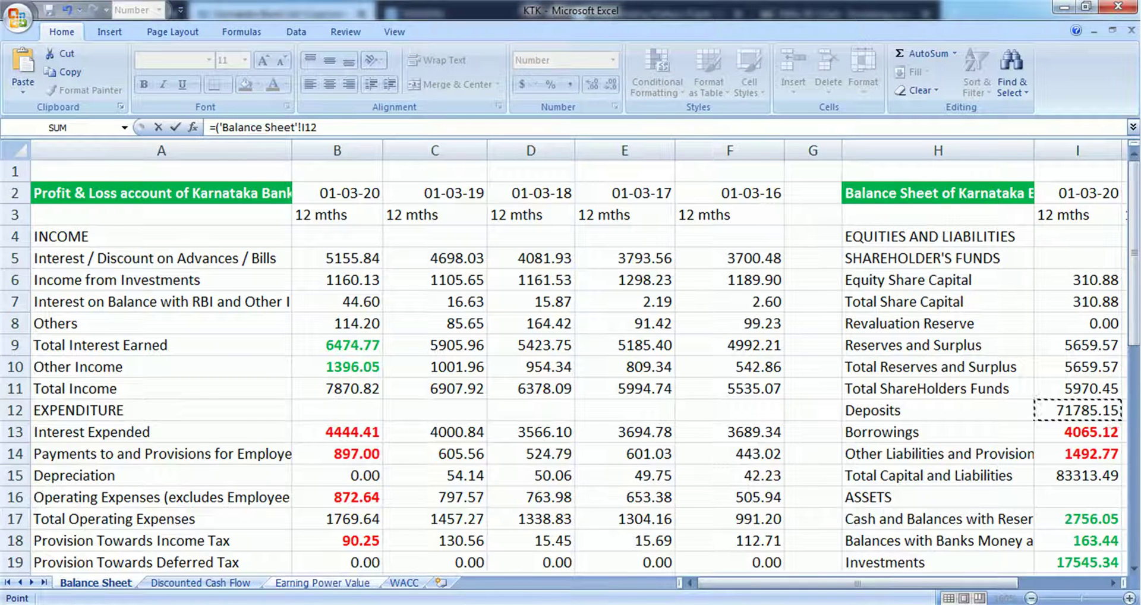
text(+)
click(1076, 432)
text(-)
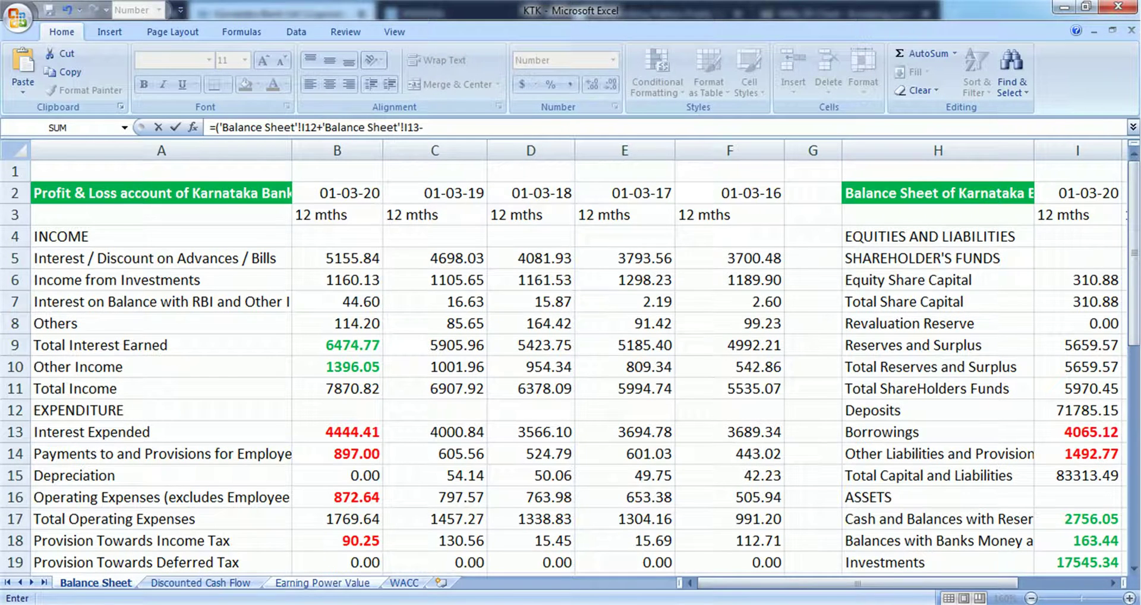
scroll(571, 357, down, 1)
click(1077, 519)
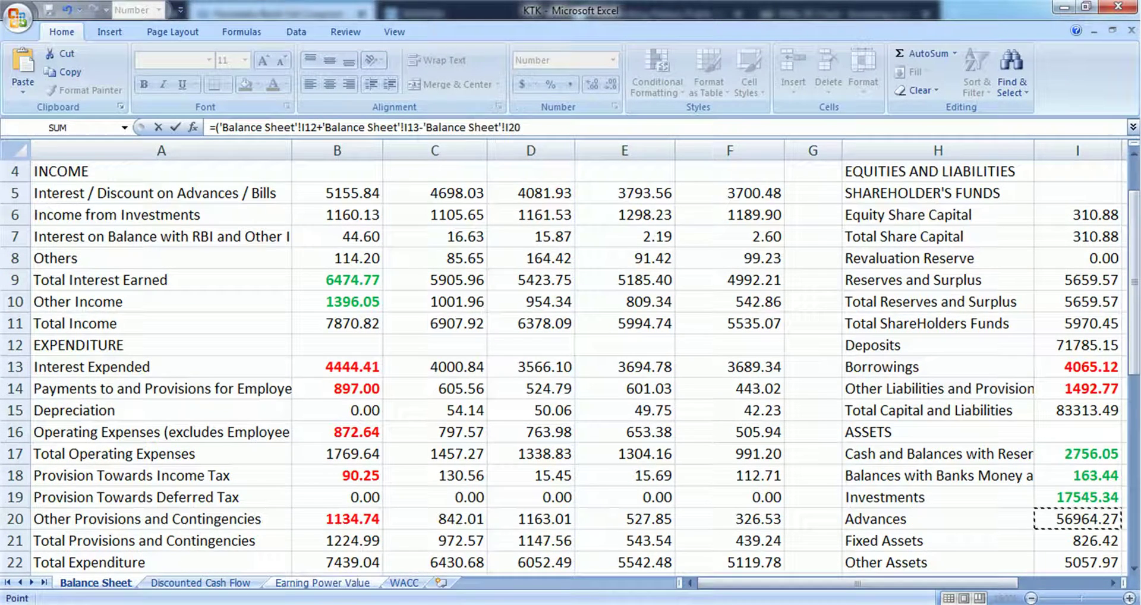
text()*75%)
key(Return)
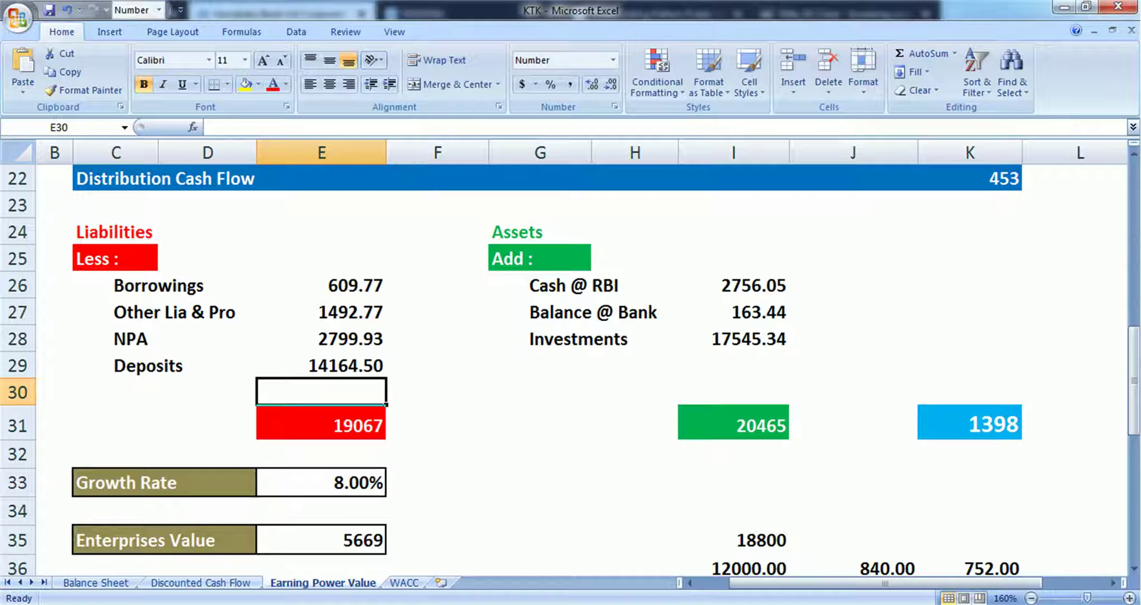
Step: Check the Deposits formula in E29 and the resulting Intrinsic Value in E41 of Earning Power Value
click(321, 365)
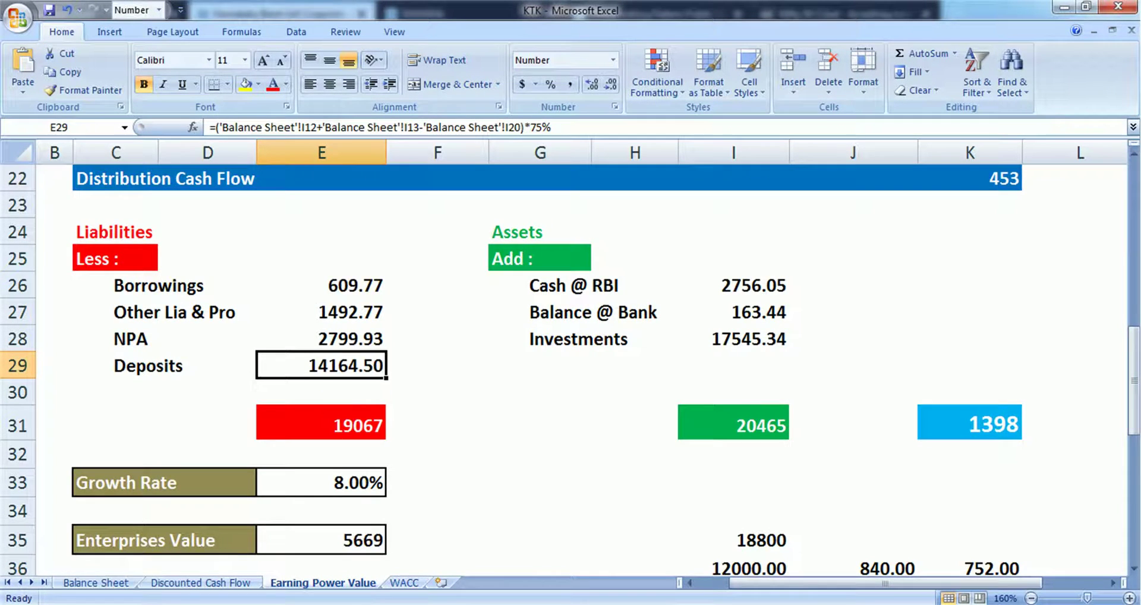
scroll(571, 356, down, 3)
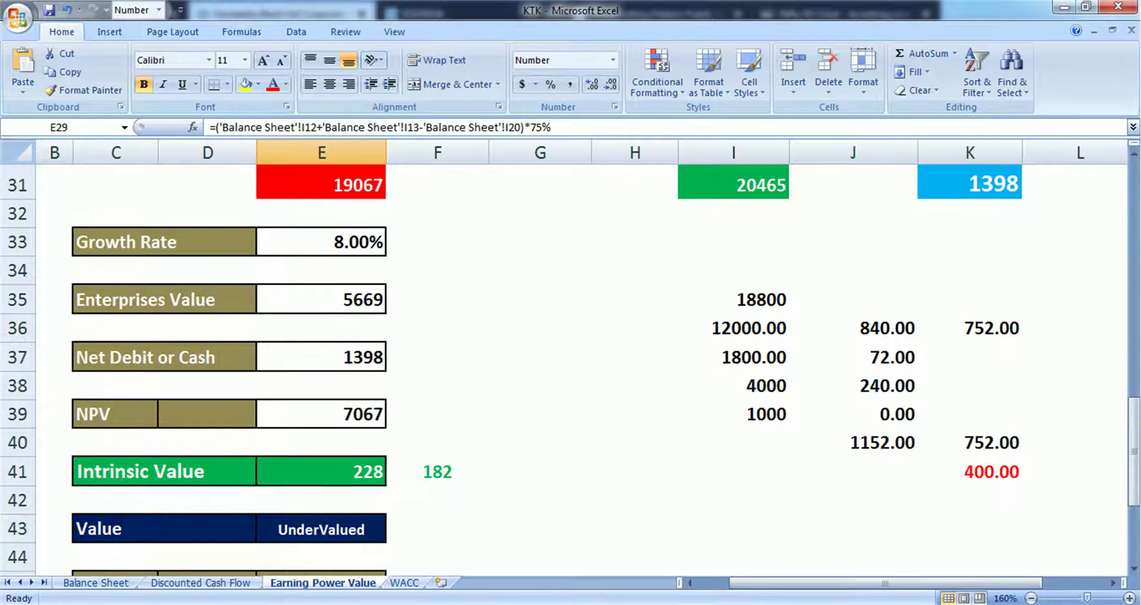
click(321, 471)
Step: Multiply the Net Debit or Cash formula in E41 of Discounted Cash Flow by 25% and check the Intrinsic Value in E45
key(ctrl+Page_Up)
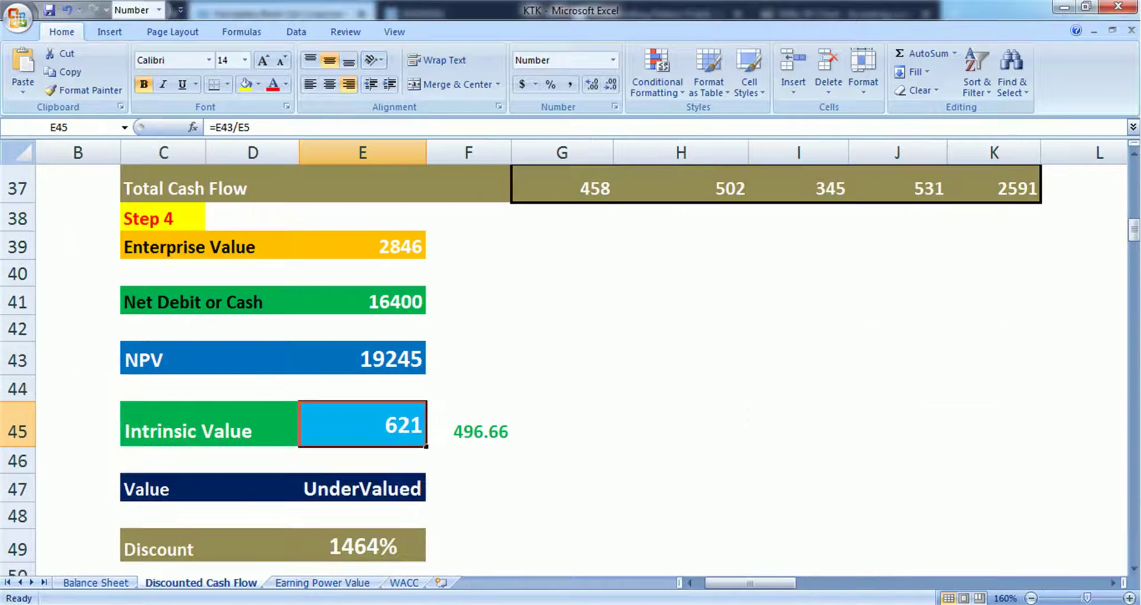
click(362, 358)
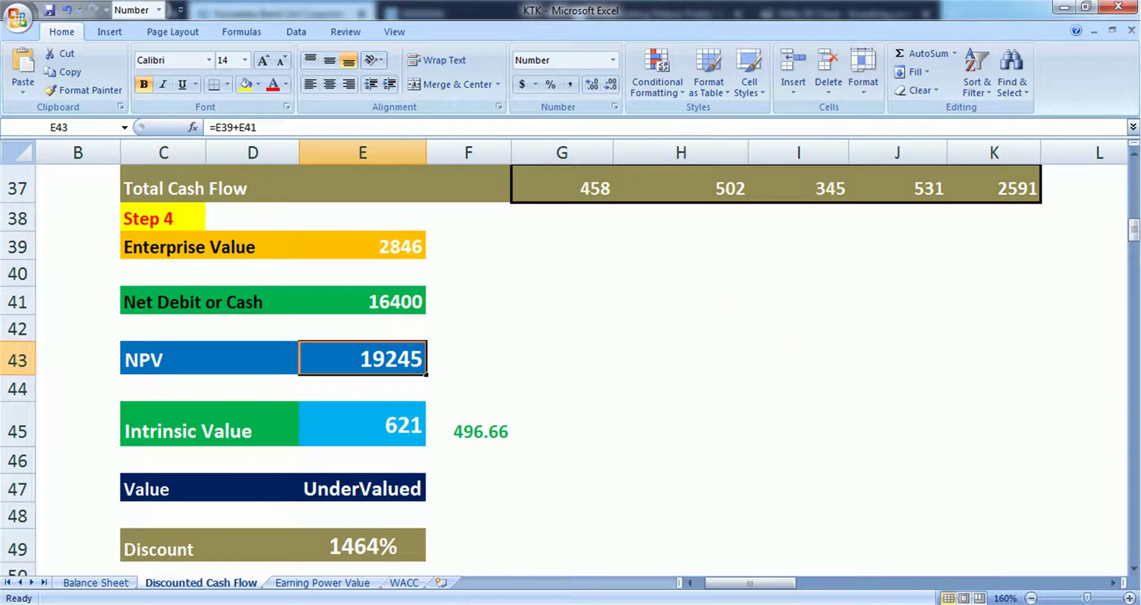
key(Up)
key(Up)
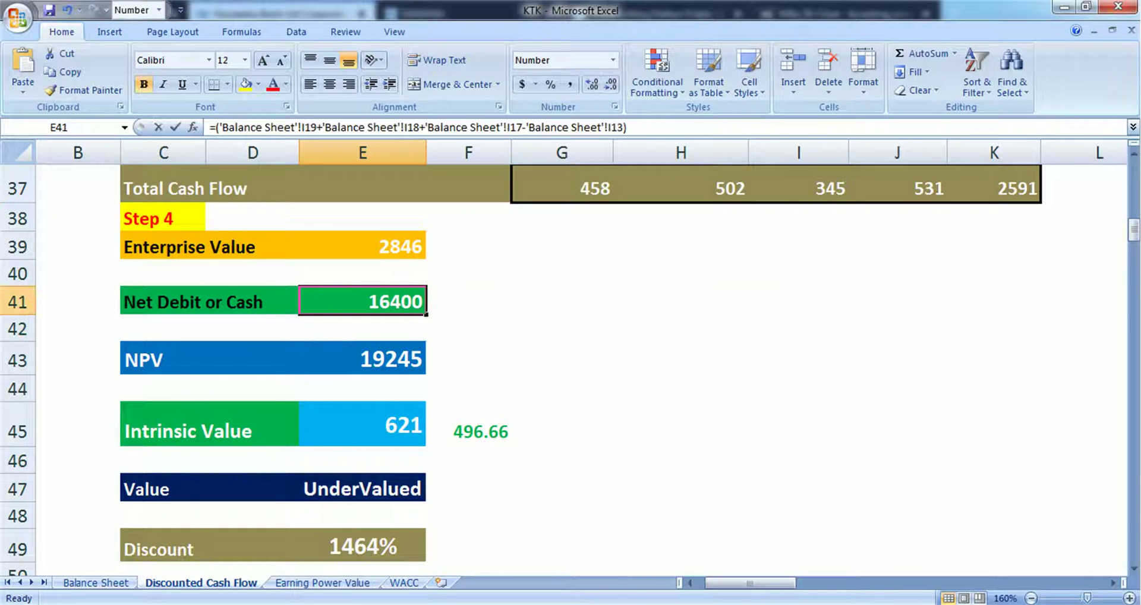
key(F2)
text(*25)
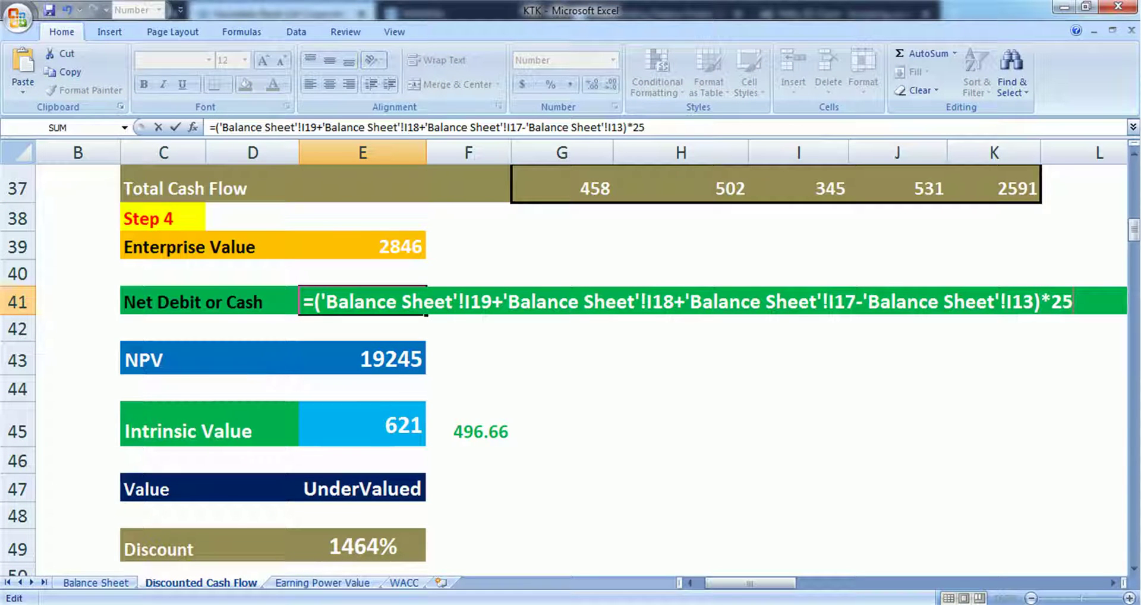
text(%)
key(Return)
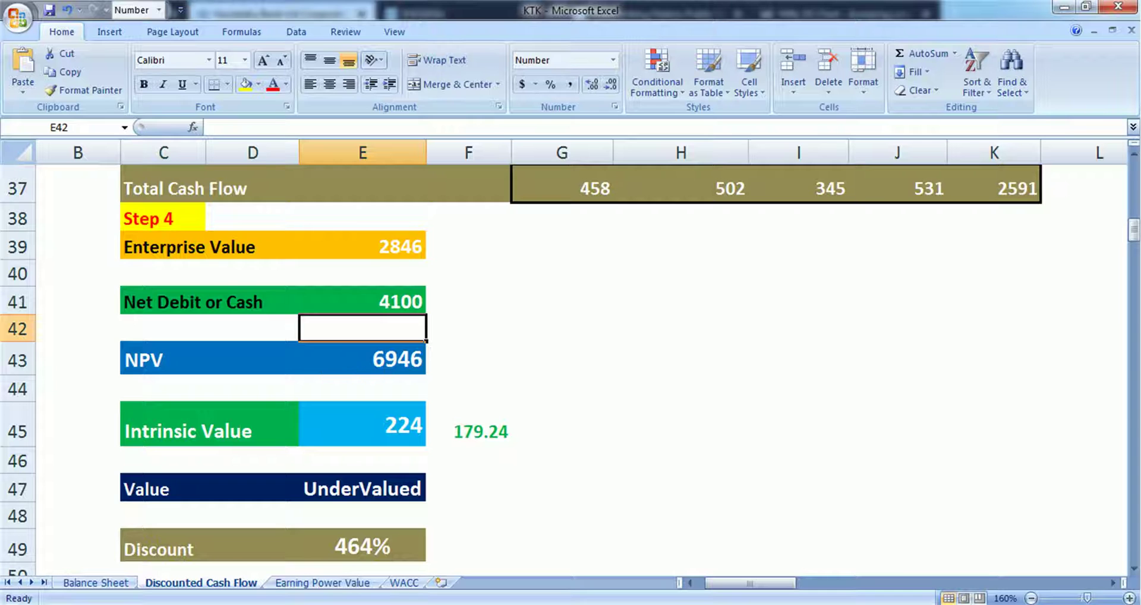
click(362, 424)
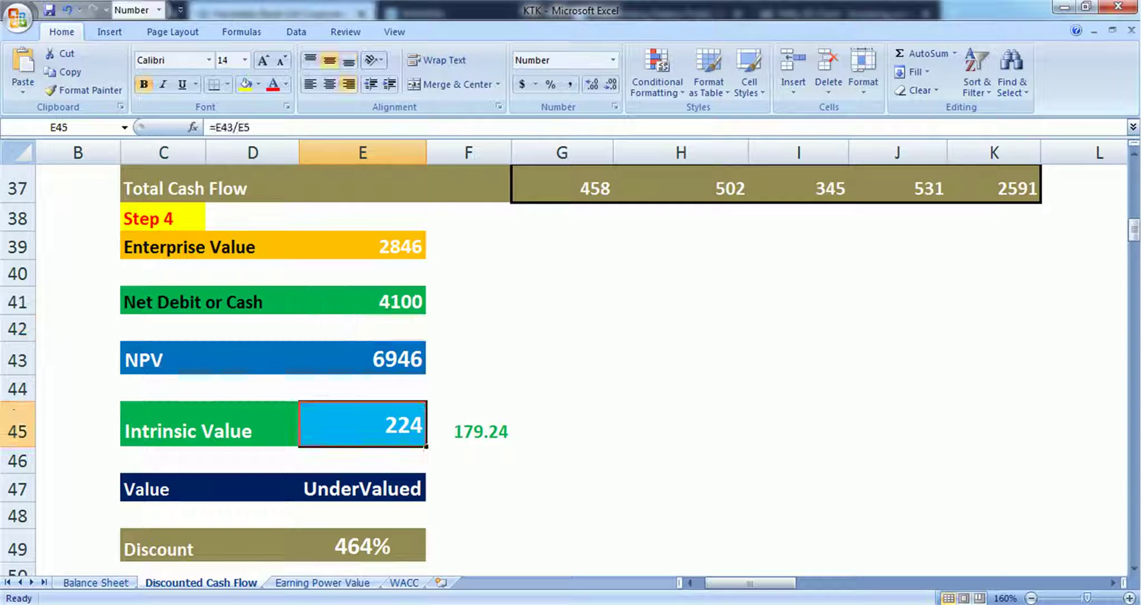
Step: Set Deposits in E29 of Earning Power Value to 18000 and check the 20% discounted intrinsic value in F41
key(ctrl+Page_Down)
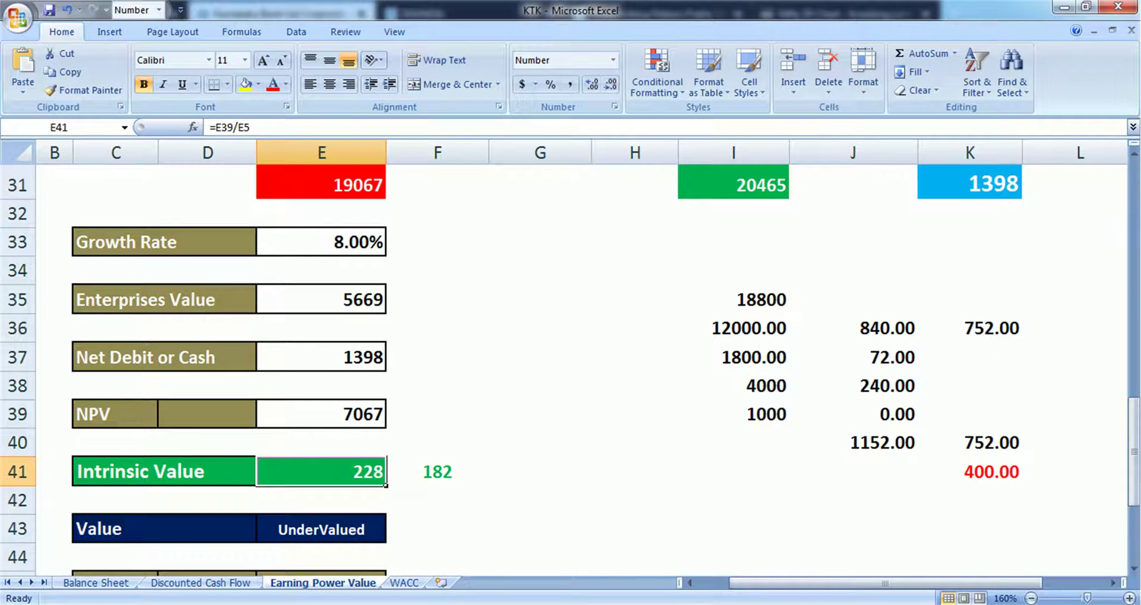
scroll(570, 356, up, 2)
click(321, 285)
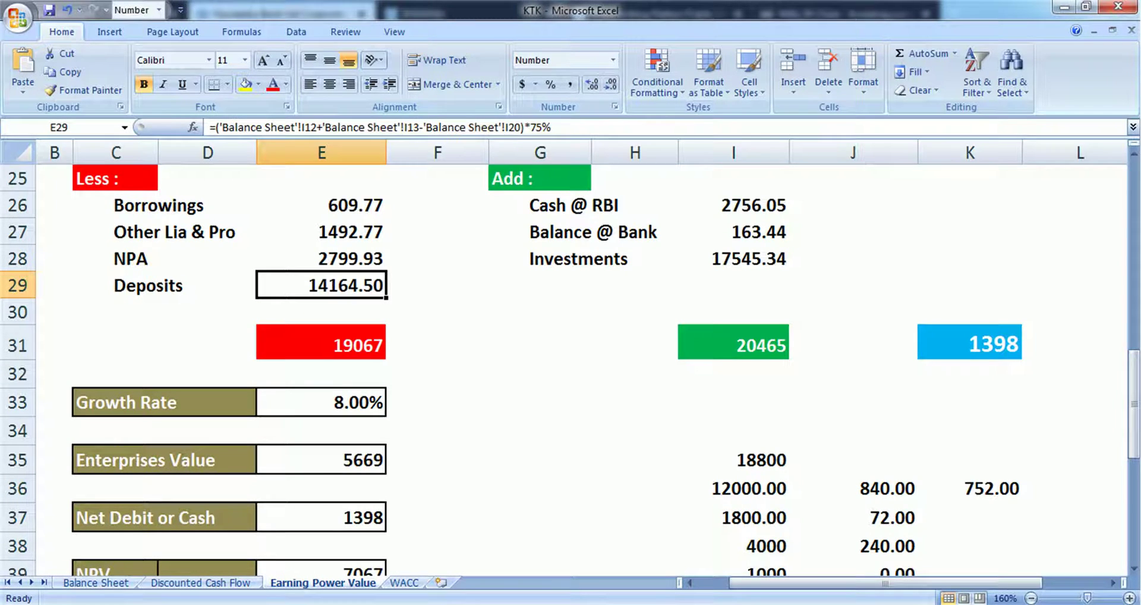
text(18000)
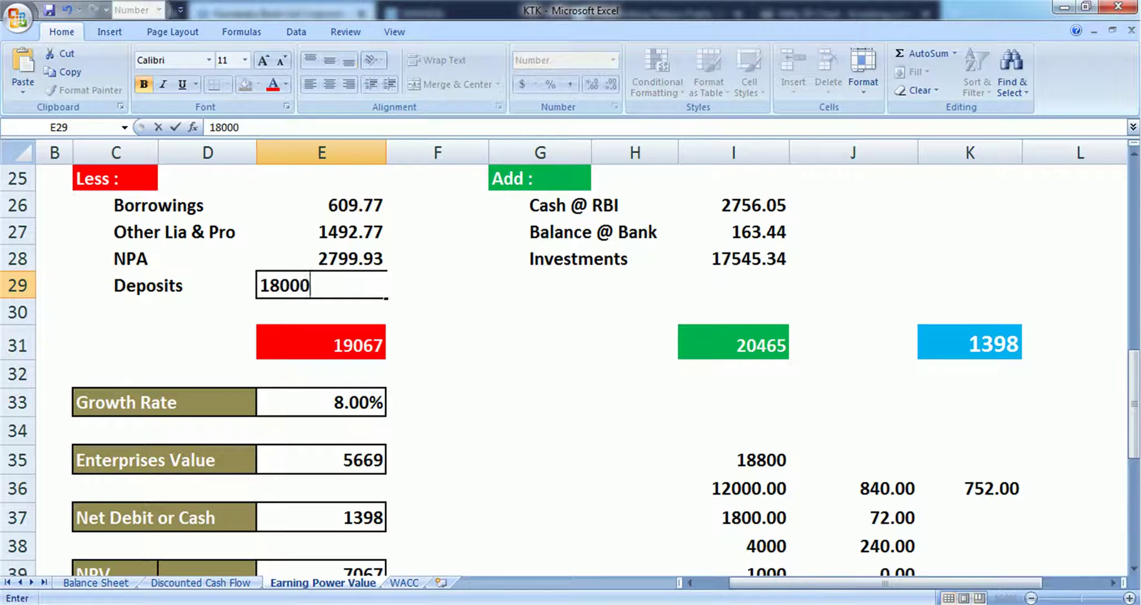
key(Return)
scroll(570, 356, down, 2)
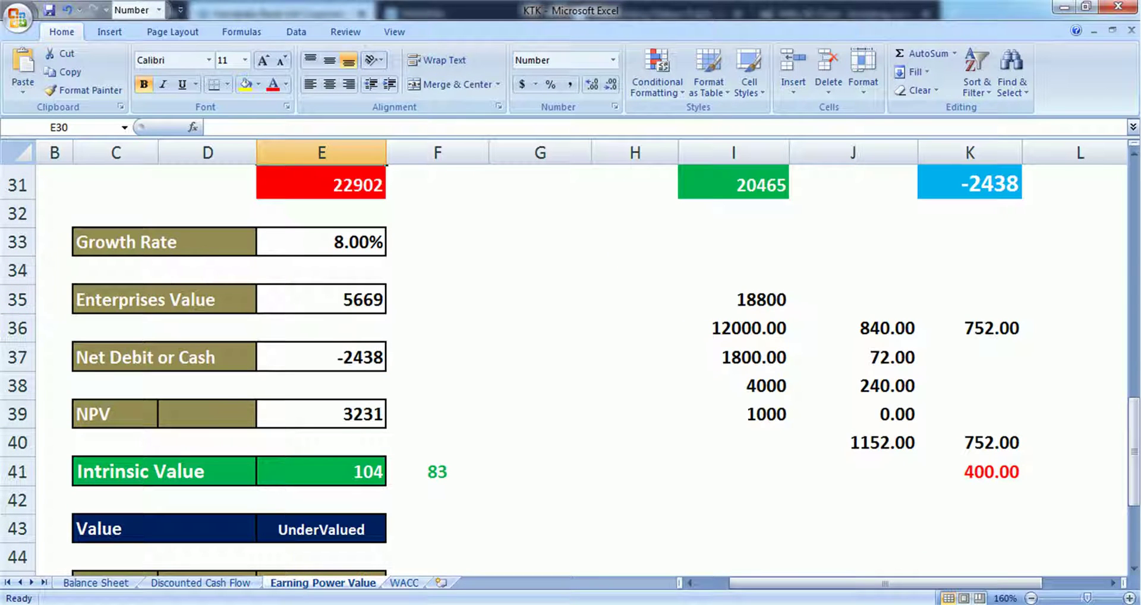
click(437, 471)
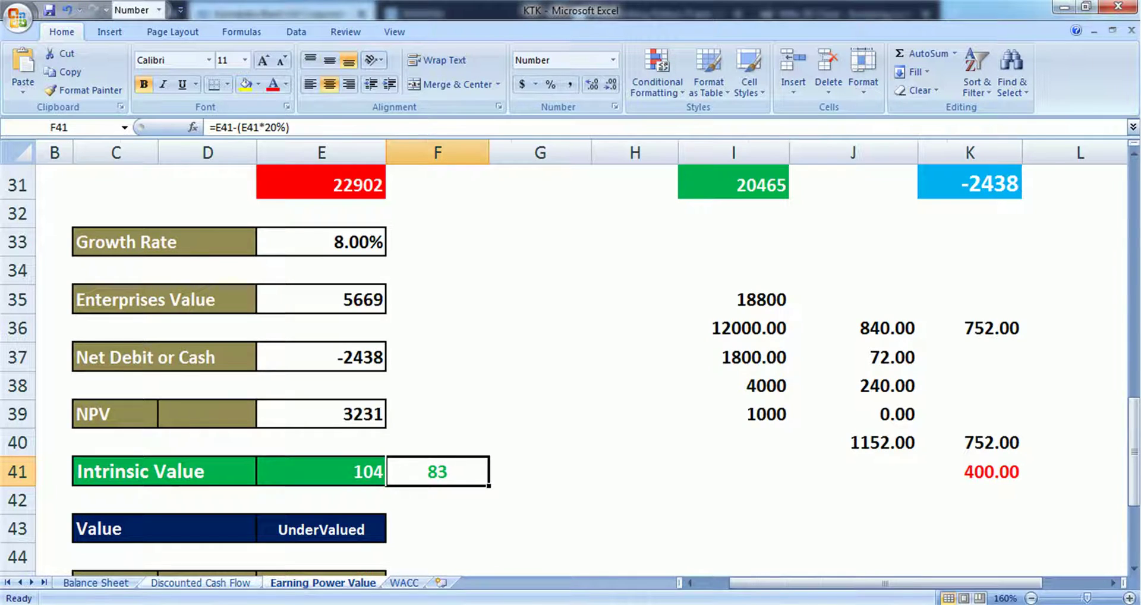
Step: Replace the 25% multiplier in the Net Debit or Cash formula in E41 of Discounted Cash Flow with a subtraction of 18000
click(199, 582)
scroll(581, 370, up, 2)
scroll(581, 369, down, 1)
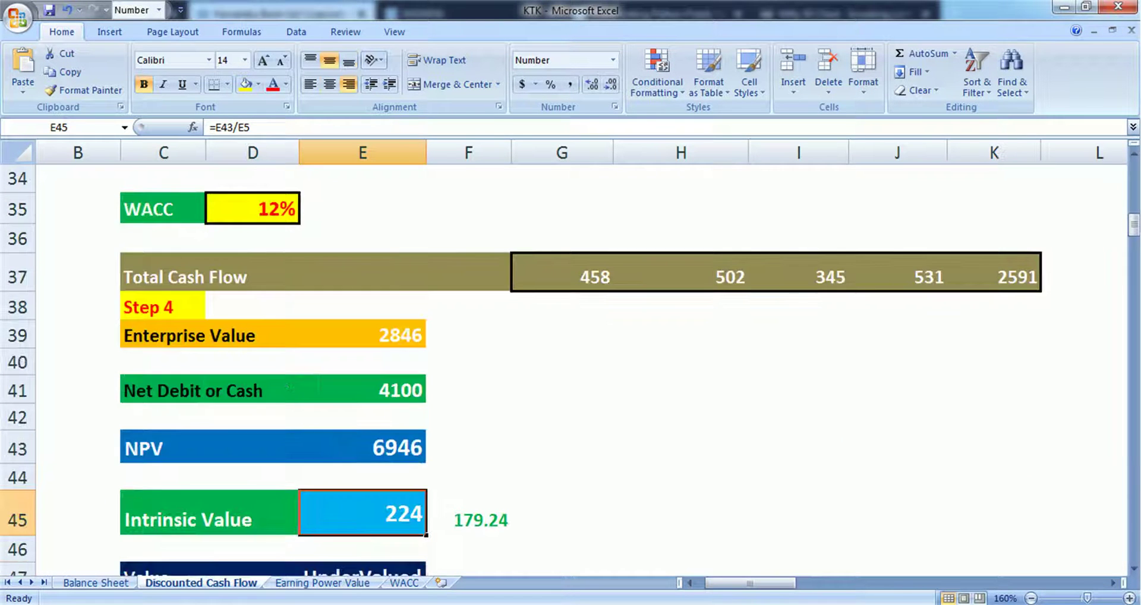
click(341, 389)
key(F2)
key(BackSpace)
key(BackSpace)
key(BackSpace)
key(BackSpace)
text(-18000)
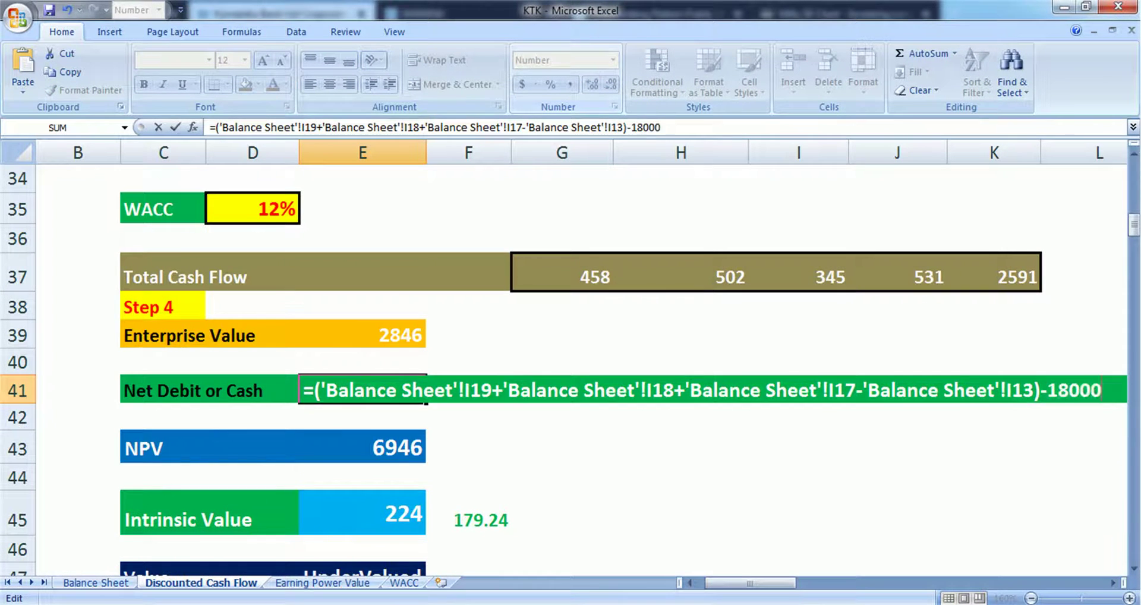
key(Return)
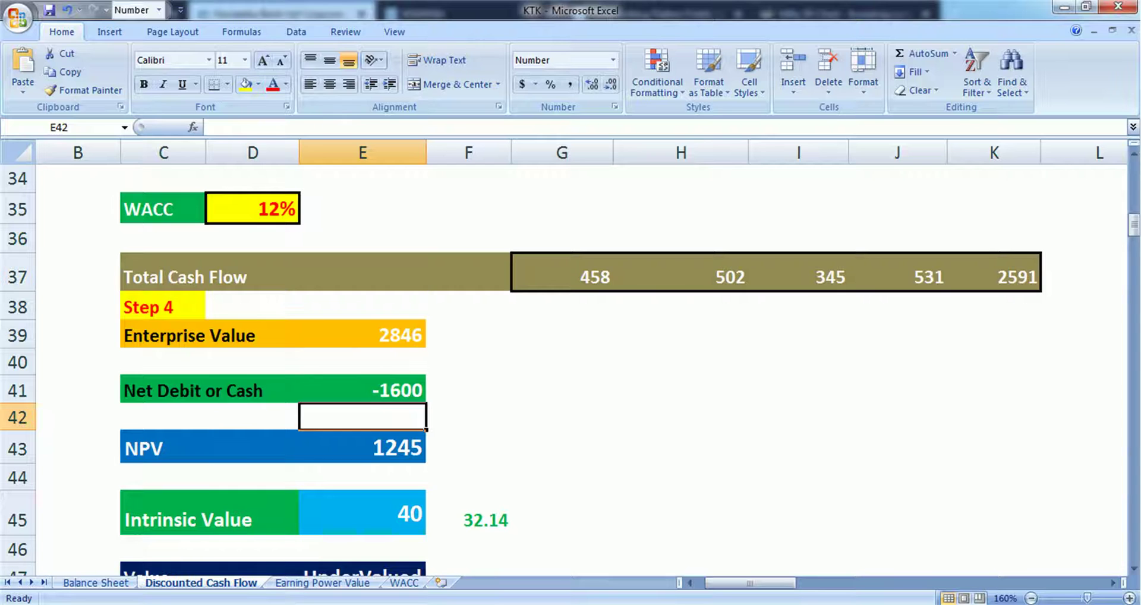
Step: Compare the intrinsic value results in Discounted Cash Flow with the liabilities and Intrinsic Value in Earning Power Value
click(362, 512)
click(468, 512)
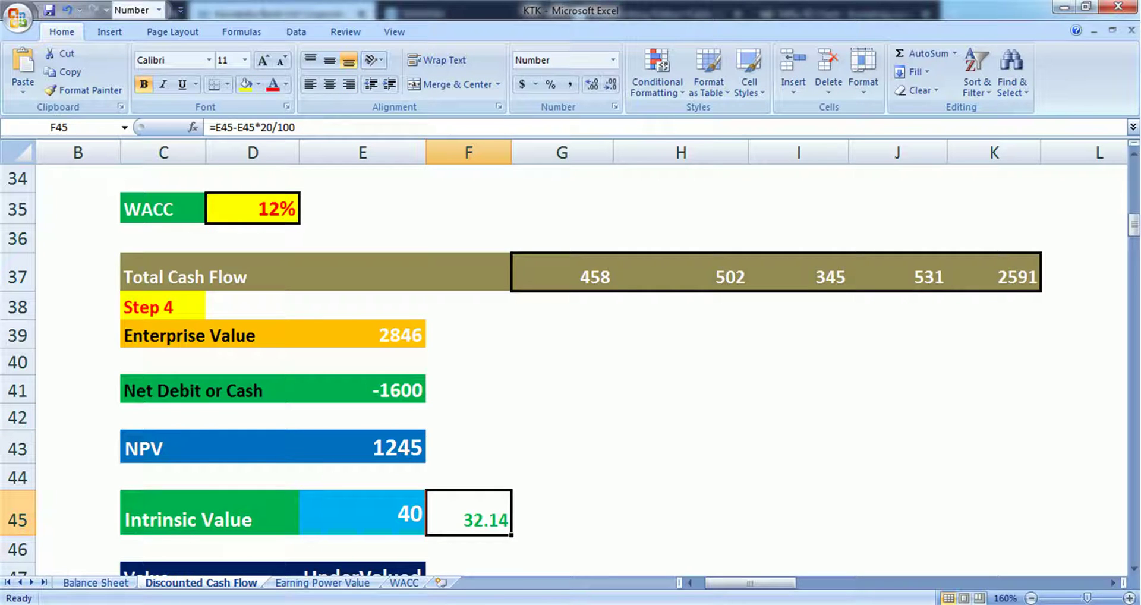
click(322, 582)
scroll(570, 357, up, 2)
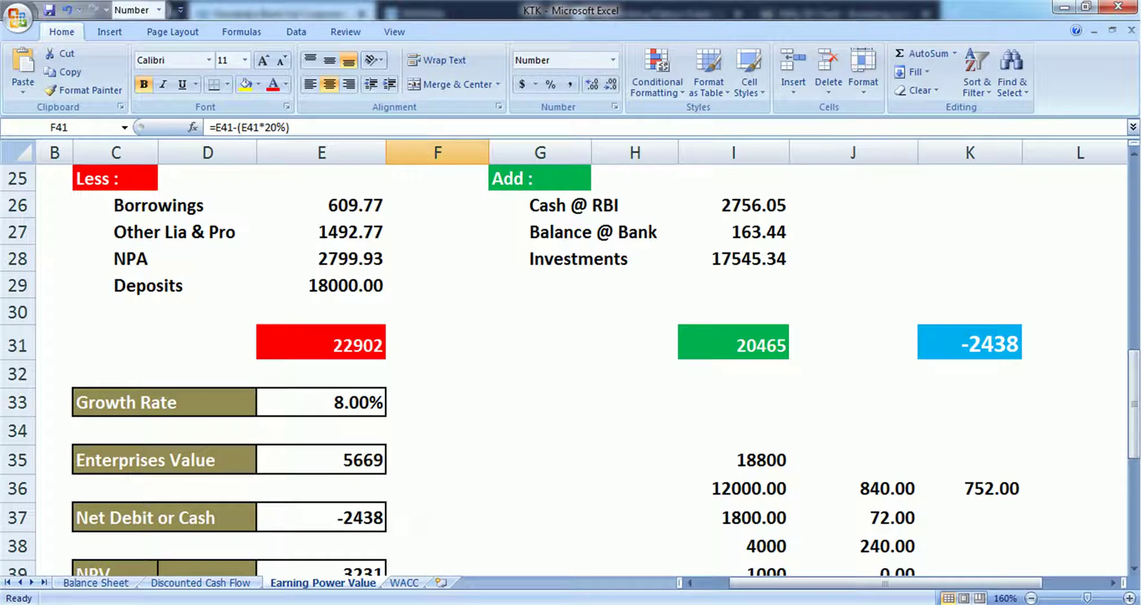
click(321, 312)
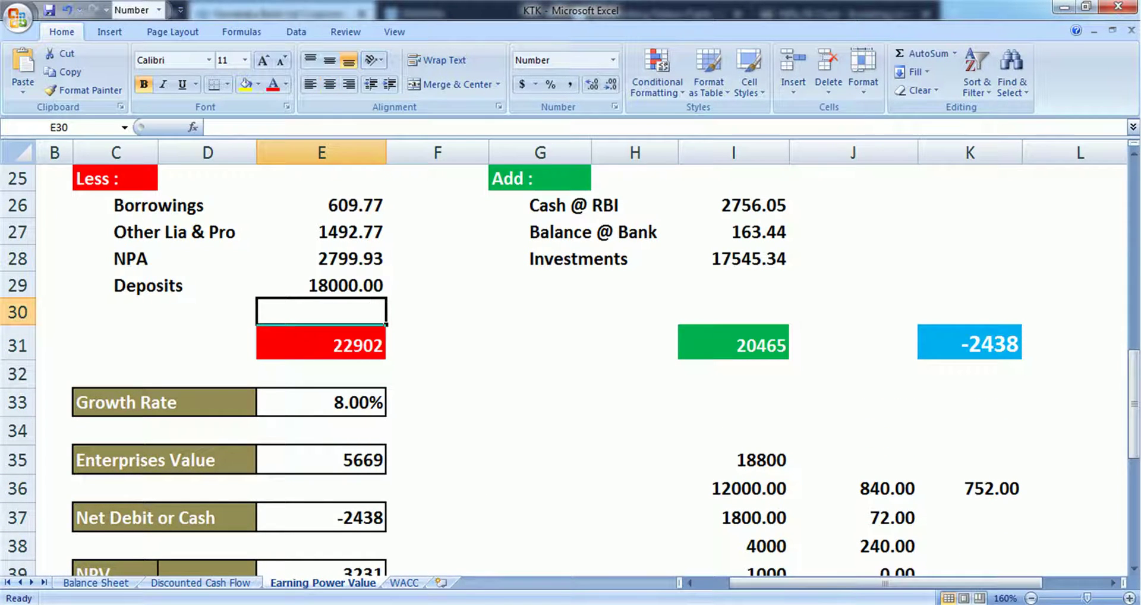
scroll(570, 356, down, 2)
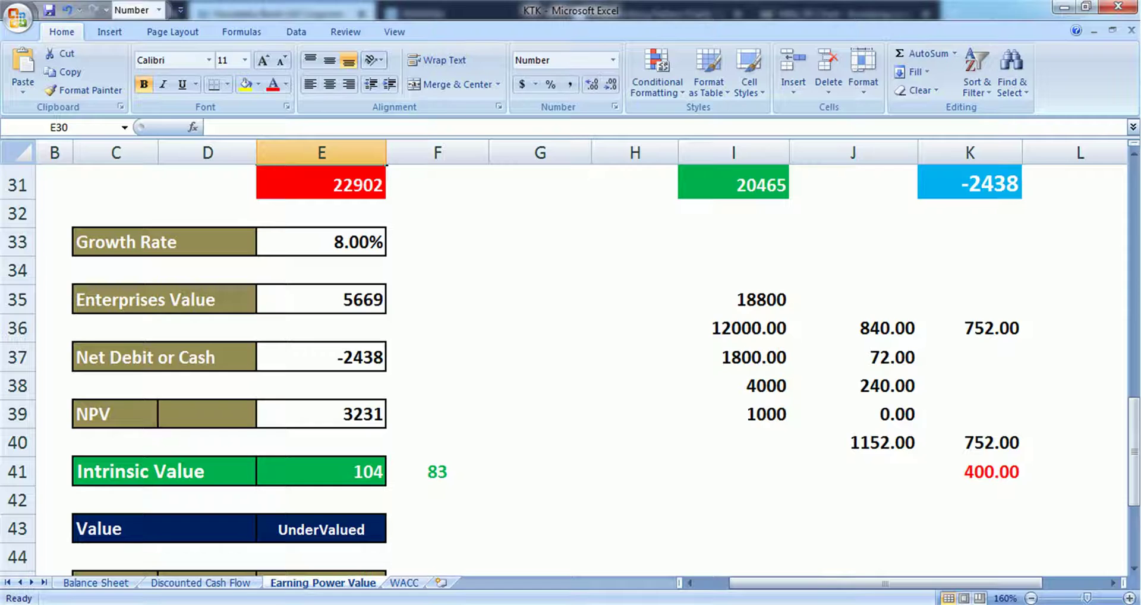
Step: Switch to the Investing.com chart in the browser and examine Karnataka Bank's recent monthly candles against the red and blue trend lines
key(alt+Tab)
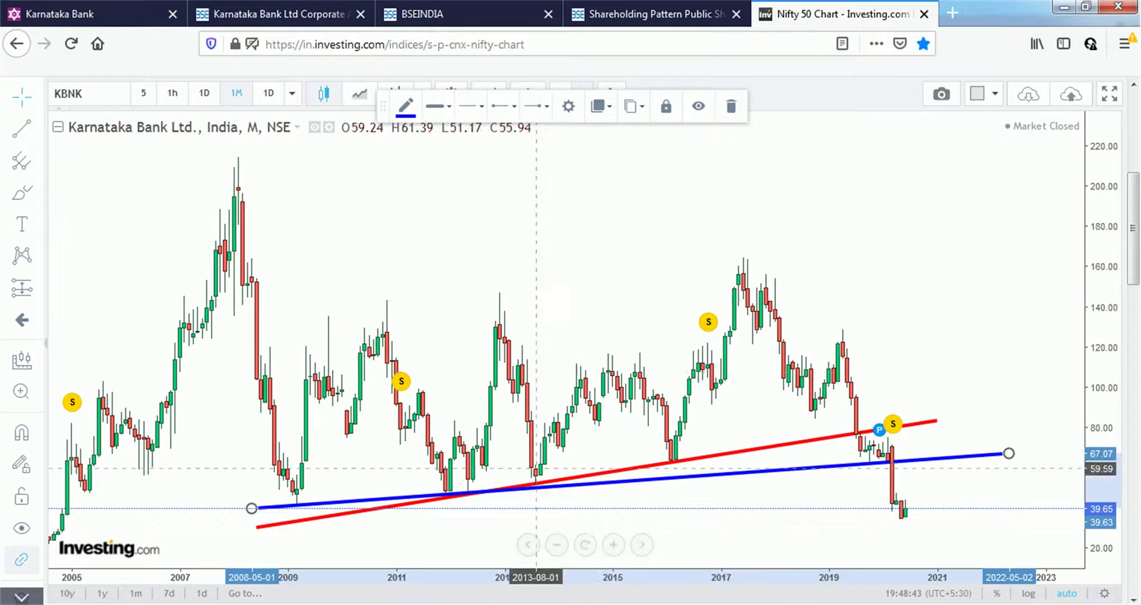
scroll(594, 461, up, 4)
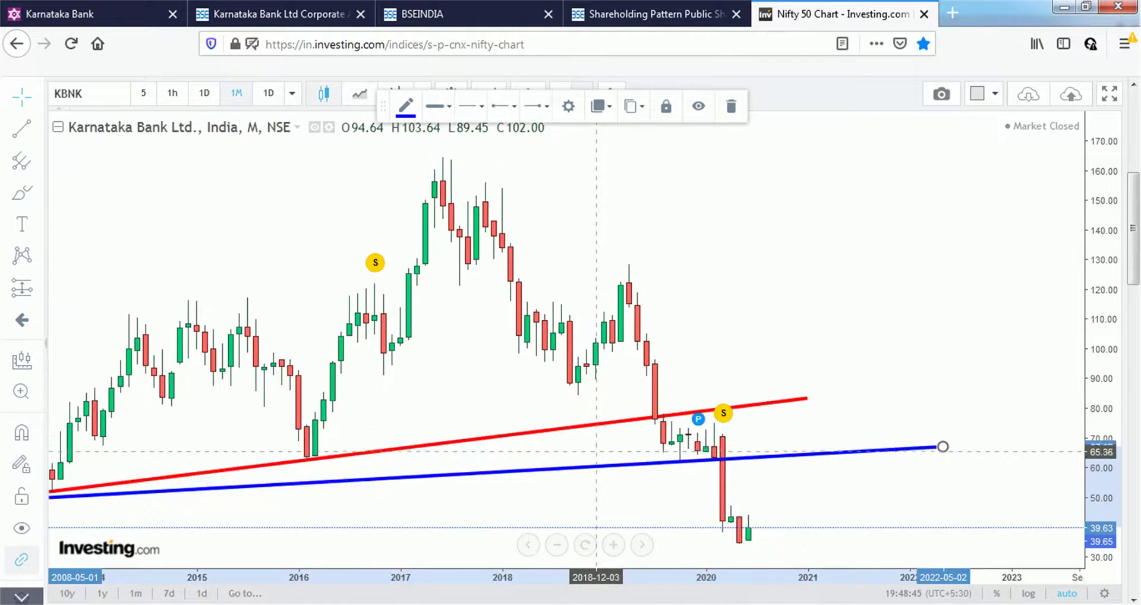